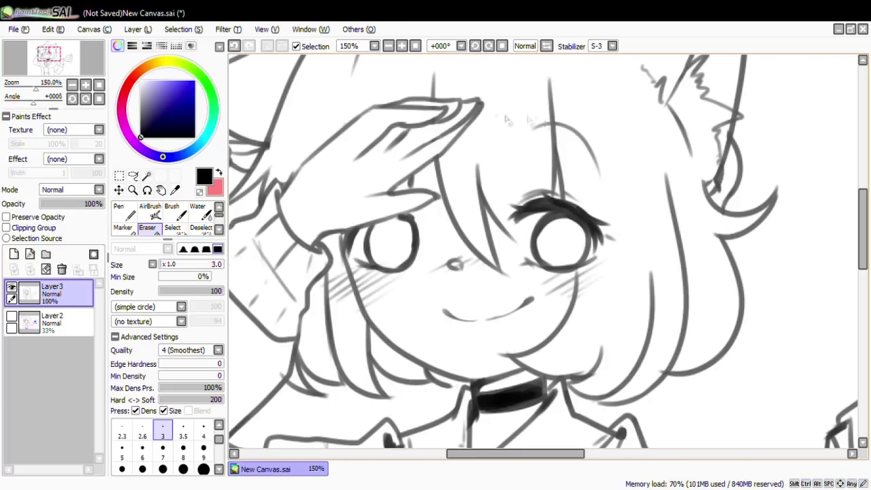
Select the hair, face, cat ears, raised hand and both eyes on the line-art layer with the Magic Wand
key(b)
scroll(866, 235, up, 3)
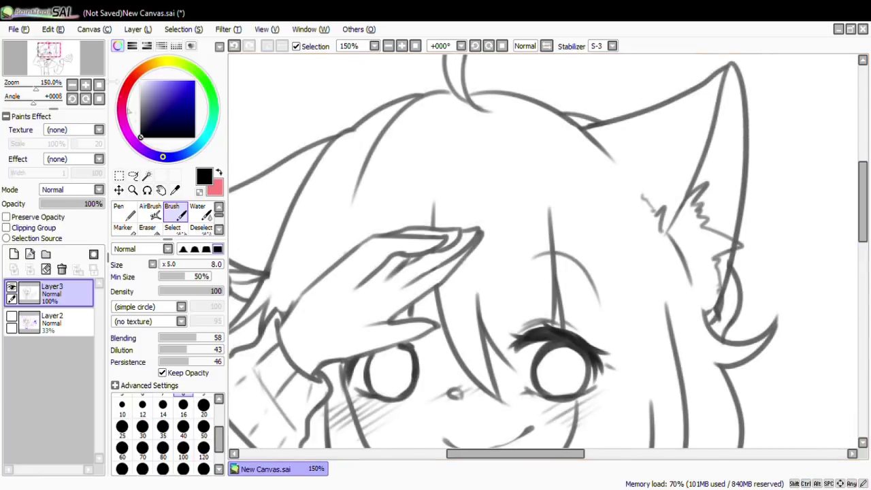
key(minus)
key(minus)
key(g)
click(632, 194)
click(401, 158)
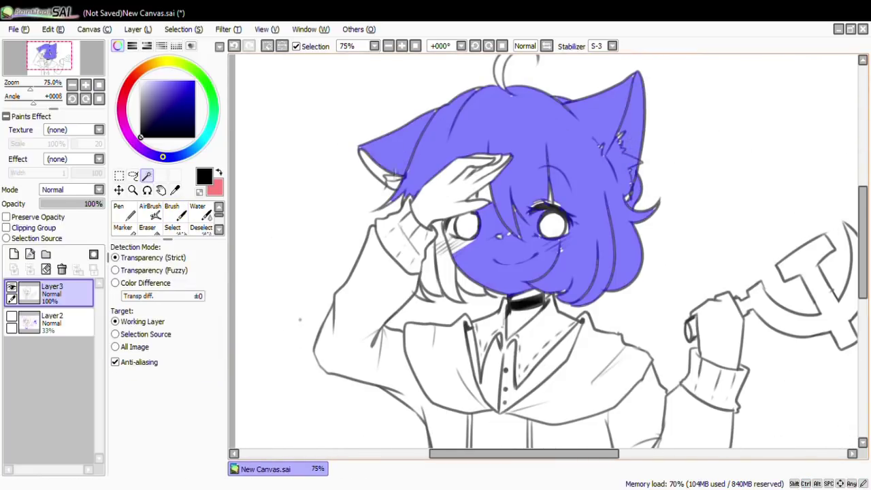
click(469, 173)
click(466, 226)
click(554, 224)
Add the raised arm's sleeve and cuff to the selection, filling the small gaps between the fingers and hair strands
click(354, 319)
click(408, 242)
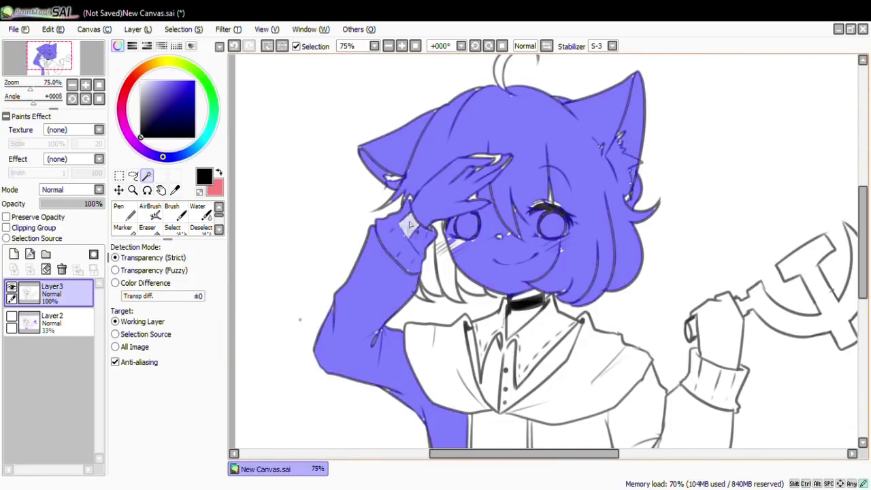
click(497, 161)
click(445, 246)
key(s)
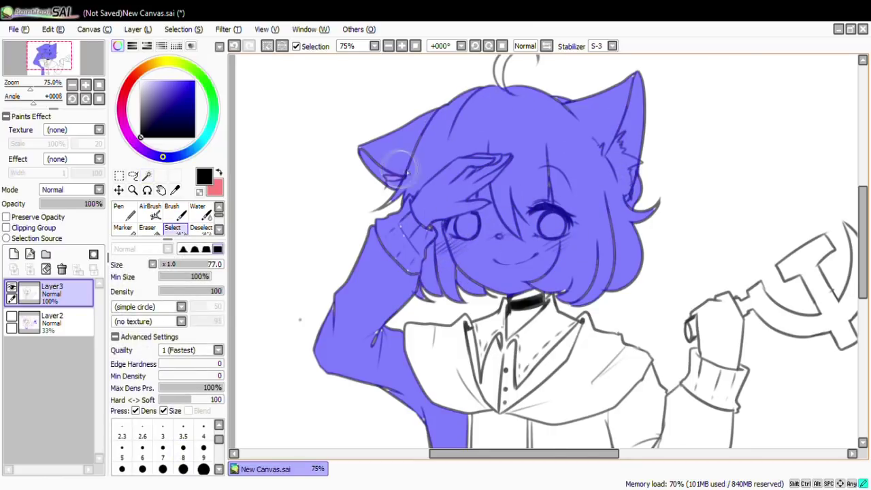
Add the shirt collar, hood, hoodie body, holding arm and hammer-and-sickle to the selection with the Magic Wand
key(g)
click(524, 320)
click(537, 367)
click(474, 354)
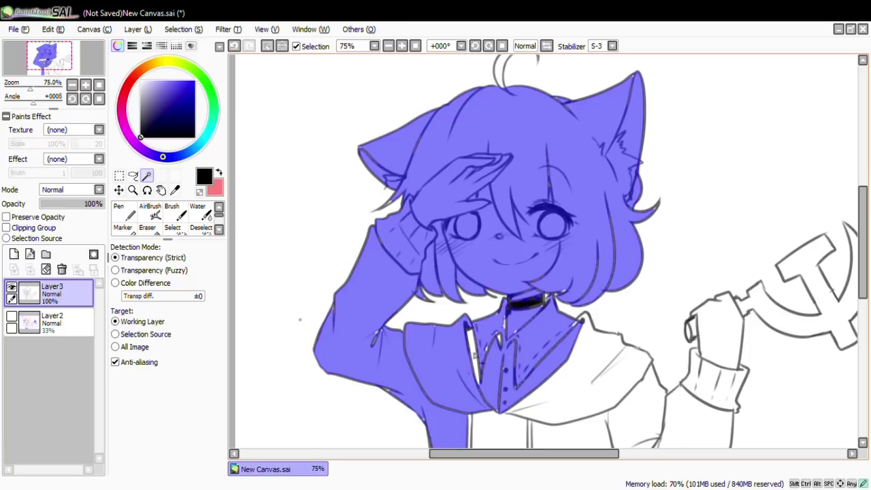
scroll(544, 252, down, 2)
click(721, 259)
click(680, 381)
scroll(544, 252, down, 2)
click(565, 272)
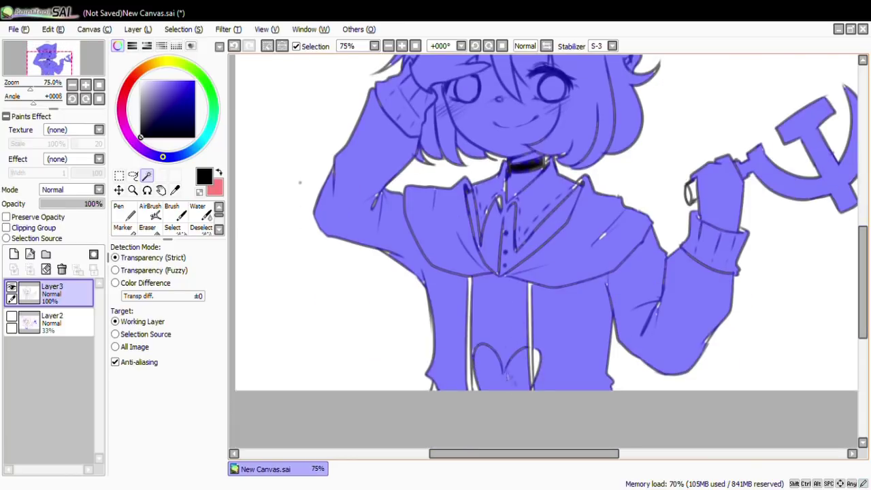
Paint both hoodie drawstrings and the gaps along the shirt collar into the selection with the Select pen
key(s)
drag(470, 278, 468, 412)
drag(530, 282, 532, 387)
drag(501, 257, 480, 209)
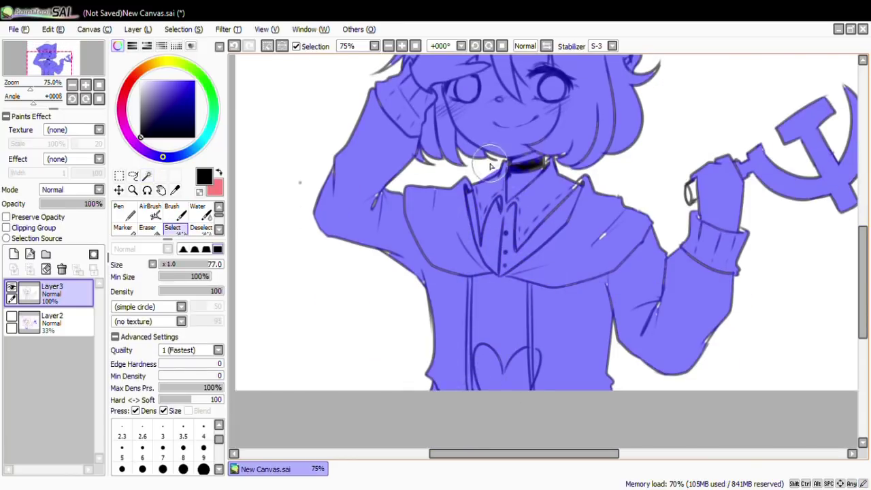
Trim the selection overspill between the hair and collar, and fill the remaining gaps in the hood folds
key(d)
drag(484, 170, 524, 187)
key(s)
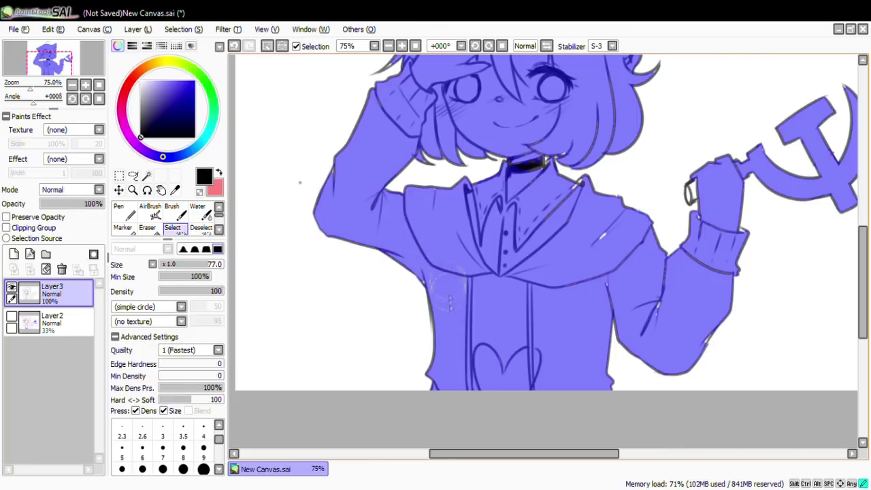
key(d)
key(s)
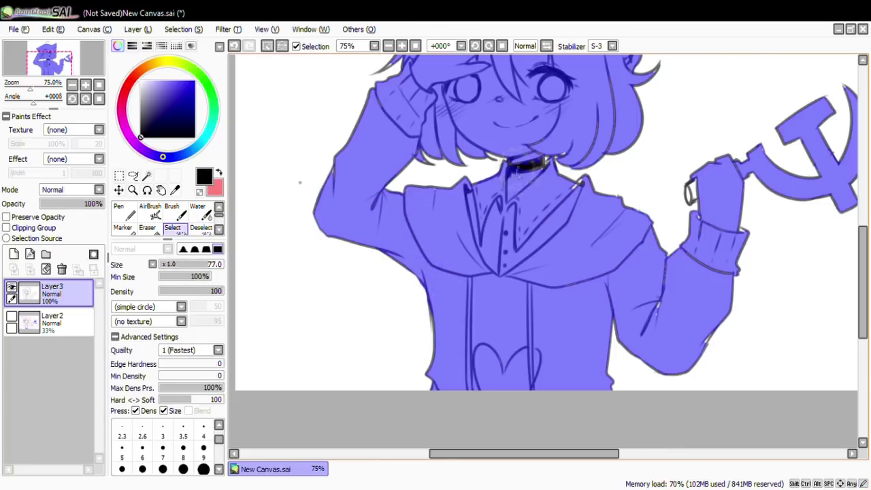
Paint the choker, handle end and outer contours of the arms and hair into the selection, using Select pen size 51
scroll(518, 168, up, 3)
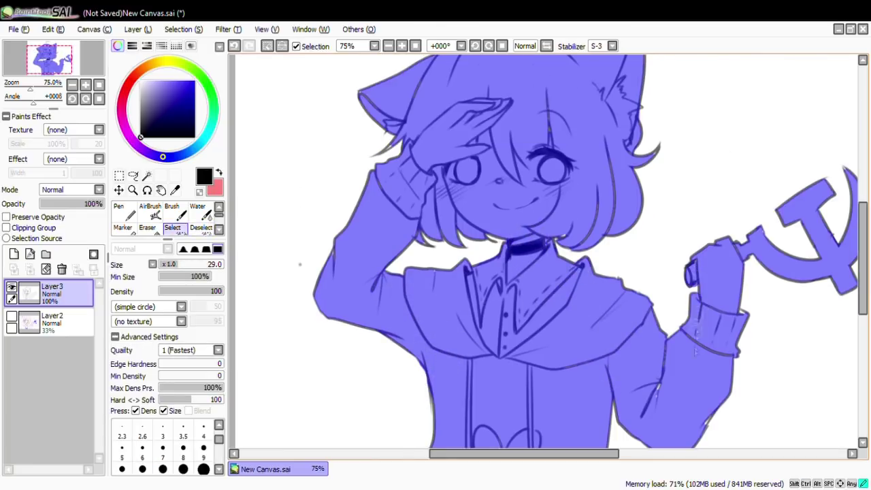
key(bracketright)
key(bracketright)
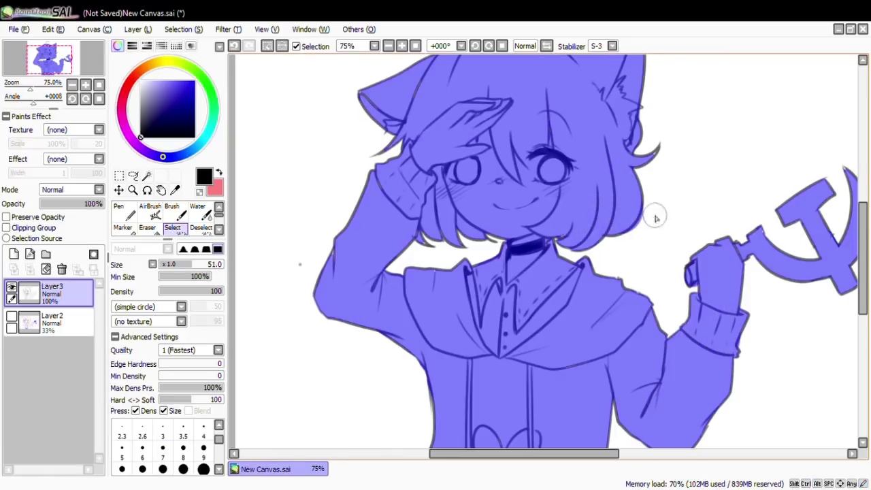
scroll(565, 129, up, 2)
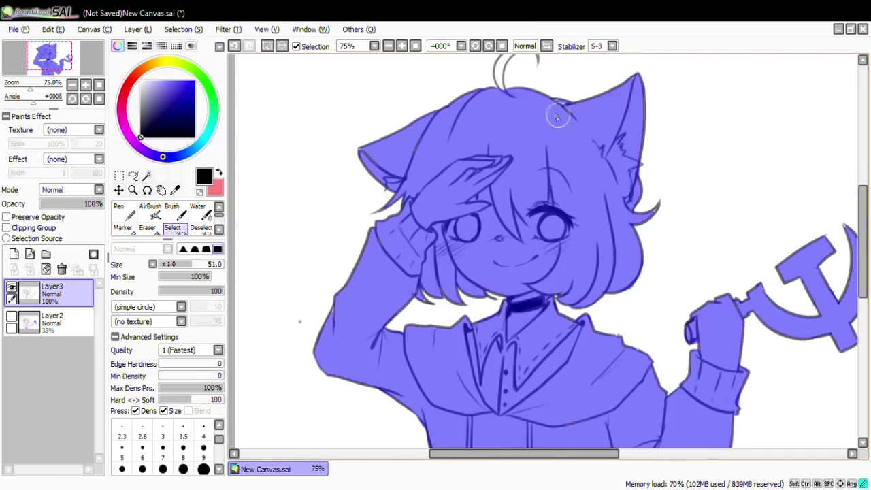
Reduce the Select pen to size 5 and add the curled strand on top of the head and thin hair tips
scroll(557, 117, up, 3)
key(bracketleft)
key(bracketleft)
key(bracketleft)
key(bracketleft)
key(bracketleft)
key(bracketleft)
key(bracketleft)
key(bracketleft)
key(bracketleft)
key(bracketleft)
key(bracketleft)
key(bracketleft)
key(bracketleft)
key(bracketleft)
scroll(866, 215, down, 1)
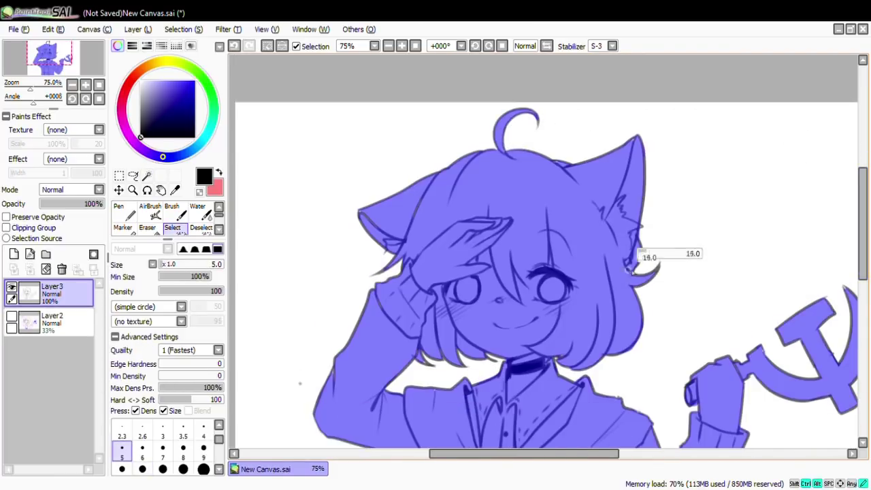
Enlarge the Select pen to size 20 and touch up the selection around the hair and ear
key(bracketright)
key(bracketright)
key(bracketright)
key(bracketright)
key(bracketright)
key(bracketright)
key(bracketright)
key(bracketright)
key(bracketright)
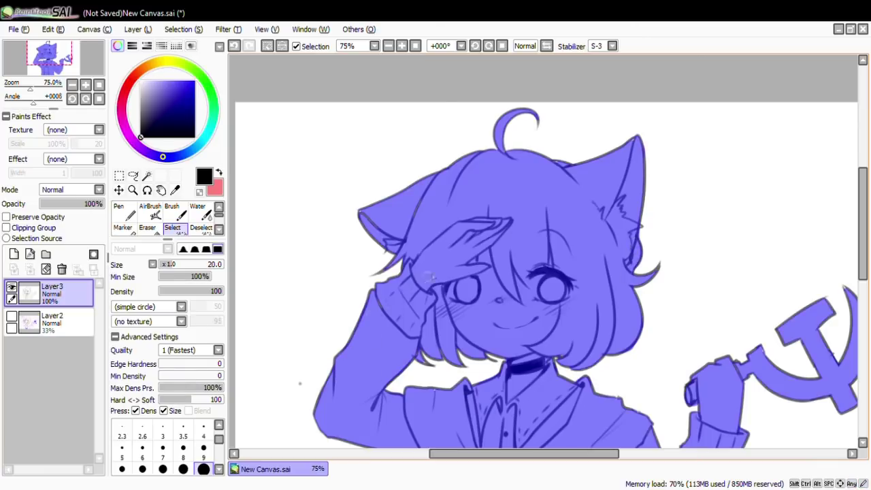
Create a layer folder holding a new layer beneath the line art, and choose a light pink for the Pen
drag(865, 204, 865, 248)
click(14, 254)
click(46, 254)
drag(31, 343, 34, 334)
click(151, 90)
click(60, 350)
key(n)
Fill the selected character silhouette with light pink using the Pen at size 500, and clear the selection
mouse_move(435, 156)
mouse_down()
mouse_move(578, 143)
mouse_move(685, 158)
mouse_up()
scroll(685, 158, up, 3)
drag(436, 299, 476, 381)
scroll(476, 381, down, 1)
drag(738, 217, 515, 389)
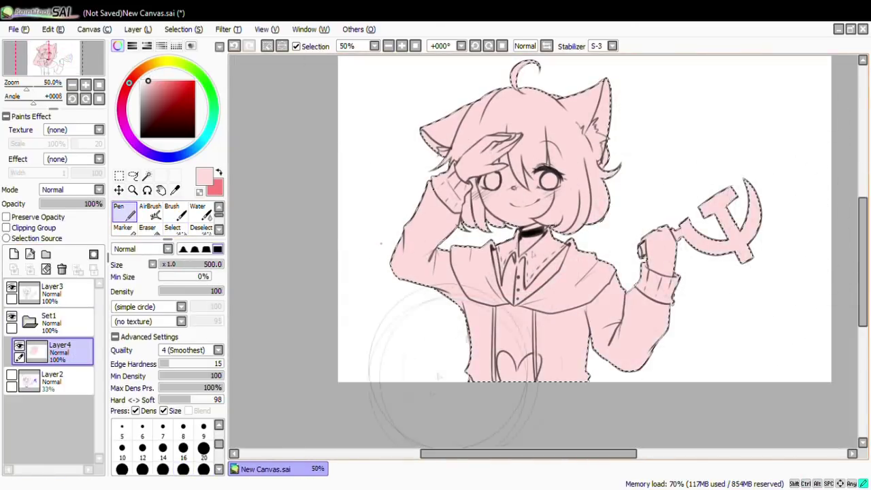
key(ctrl+d)
scroll(287, 144, up, 1)
Create a new layer above the pink base and paint the face and neck skin off-white with the Pen at size 54
click(13, 254)
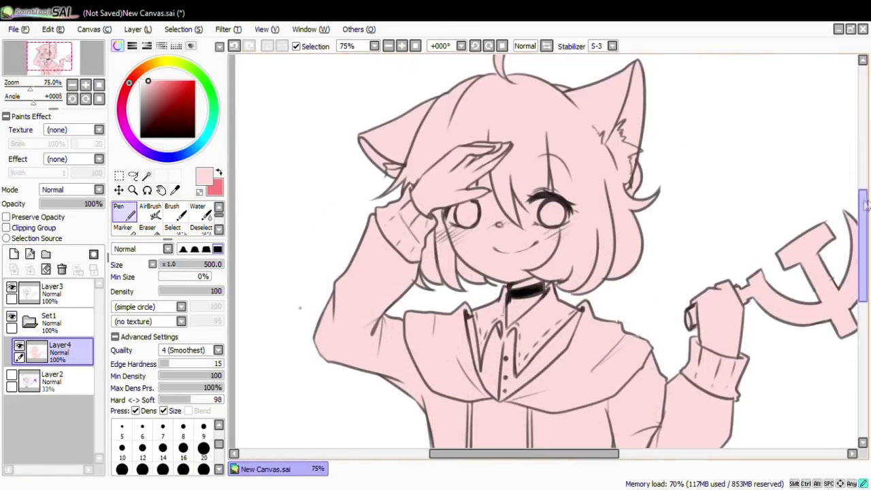
click(143, 81)
click(153, 64)
drag(508, 230, 476, 225)
mouse_move(483, 170)
mouse_down()
mouse_move(476, 244)
mouse_move(503, 265)
mouse_move(528, 253)
mouse_up()
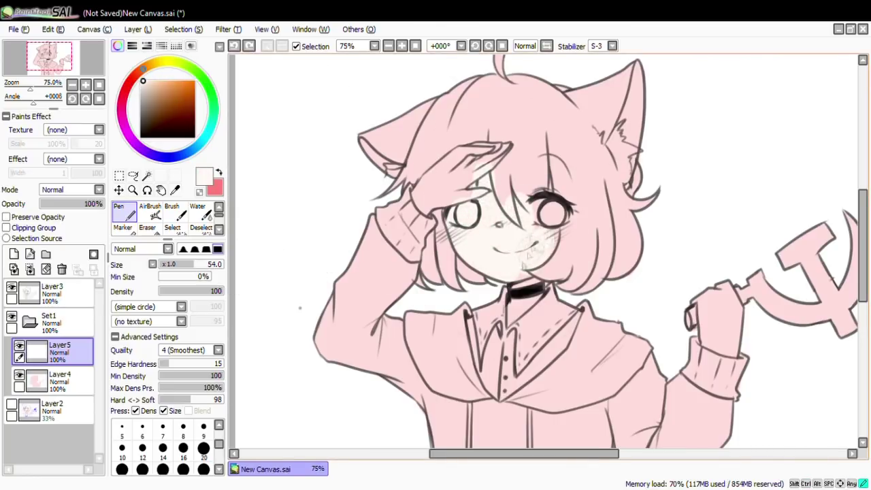
Clip the skin layer to the pink base and paint both hands off-white
click(27, 227)
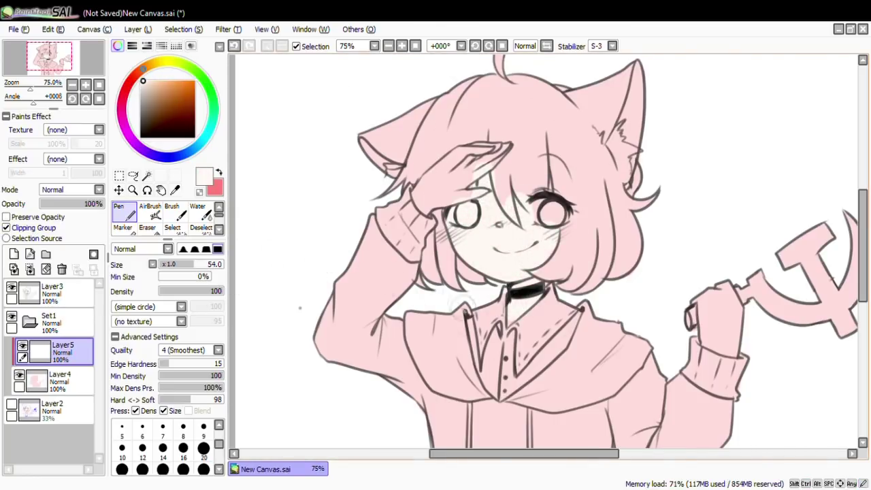
mouse_move(432, 175)
mouse_down()
mouse_move(428, 198)
mouse_move(500, 147)
mouse_up()
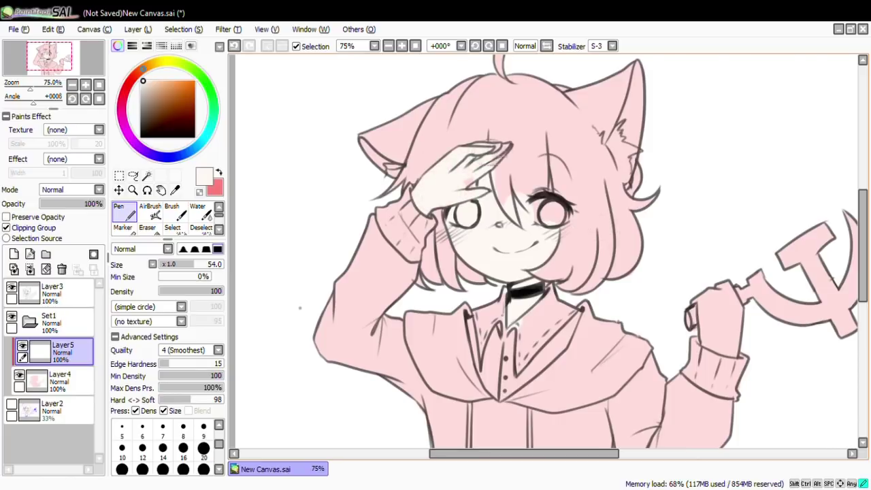
mouse_move(701, 293)
mouse_down()
mouse_move(721, 347)
mouse_move(729, 292)
mouse_up()
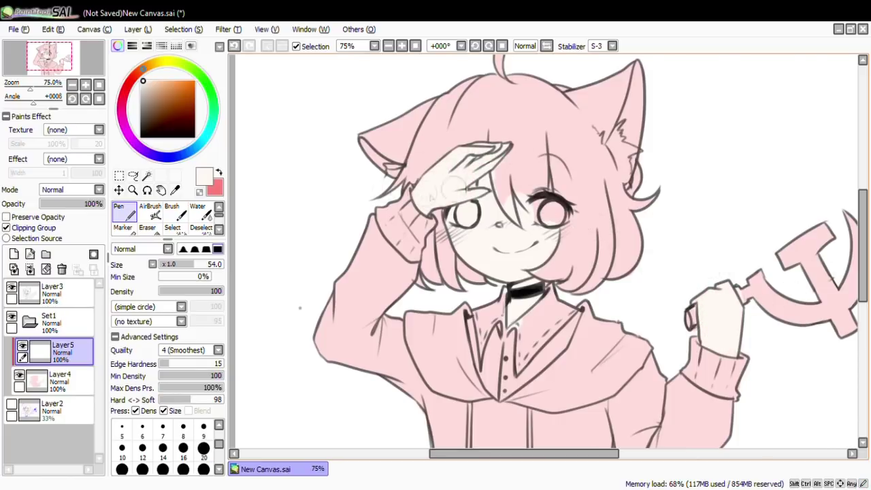
Add another clipped layer above the skin and brush orange-red shading along the bangs on the forehead
click(99, 85)
click(13, 253)
click(161, 81)
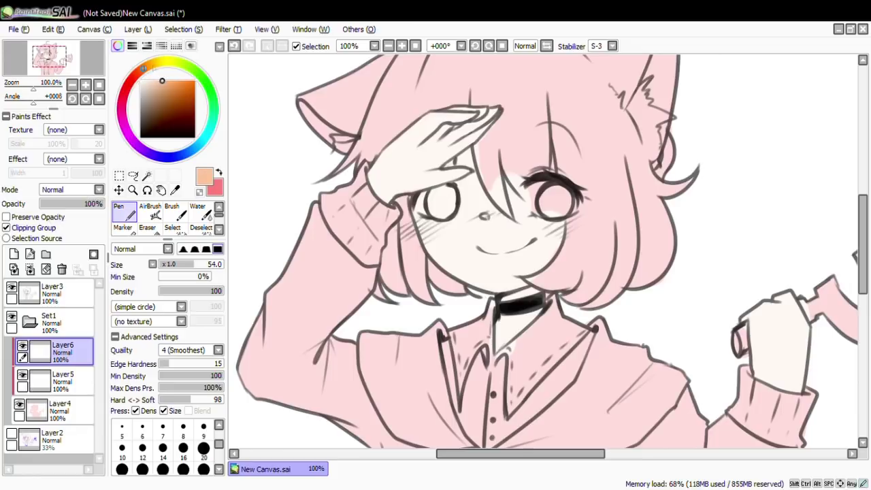
click(171, 211)
mouse_move(481, 143)
mouse_down()
mouse_move(515, 109)
mouse_move(479, 161)
mouse_move(527, 205)
mouse_up()
drag(410, 202, 449, 285)
key(ctrl+z)
click(175, 81)
drag(463, 140, 476, 163)
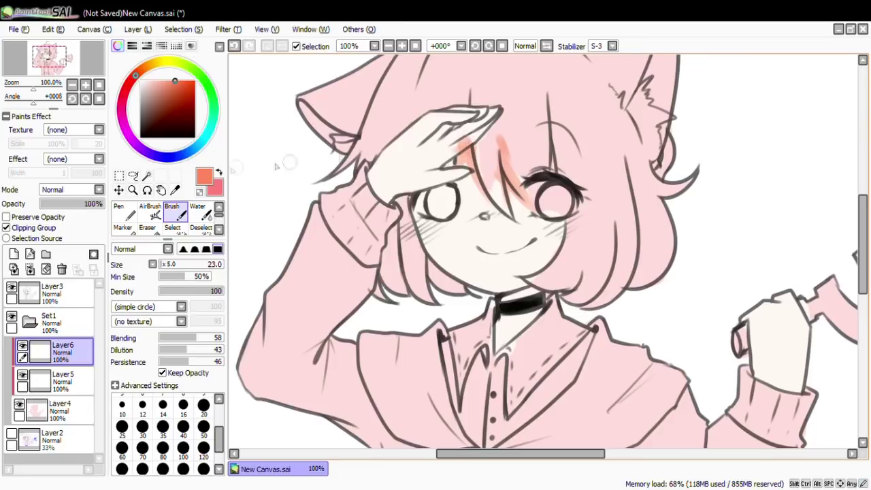
Shade the neck below the choker in orange-red, and add mauve accents on the forehead and beside the shaded eye
drag(489, 320, 502, 345)
click(132, 140)
click(154, 92)
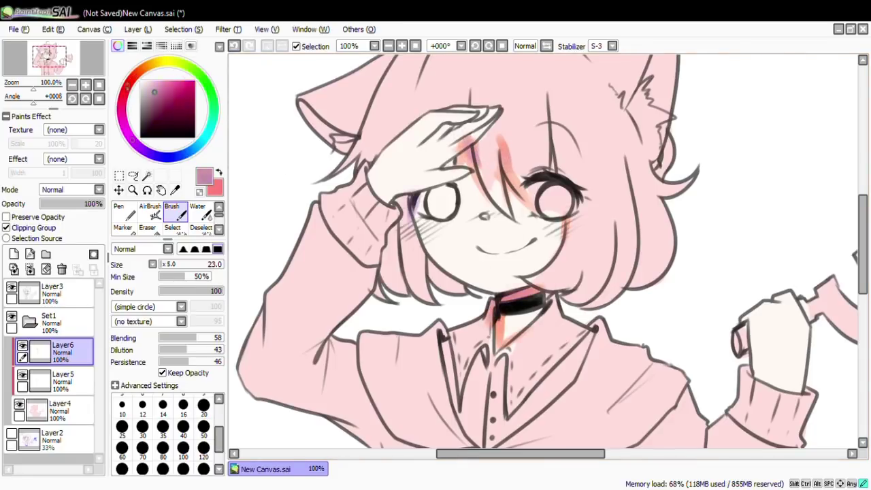
Show the scratchpad, pick red tones, erase excess neck shading and blend the shadow beside the eye with off-white
click(190, 46)
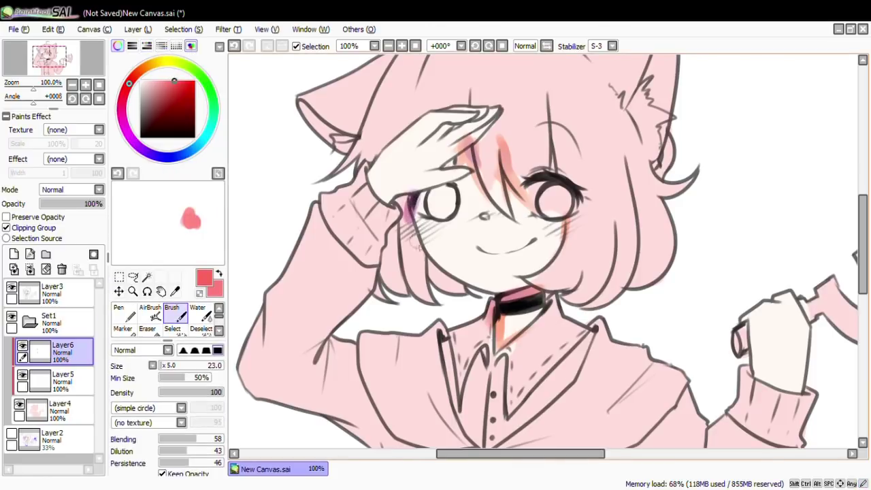
key(e)
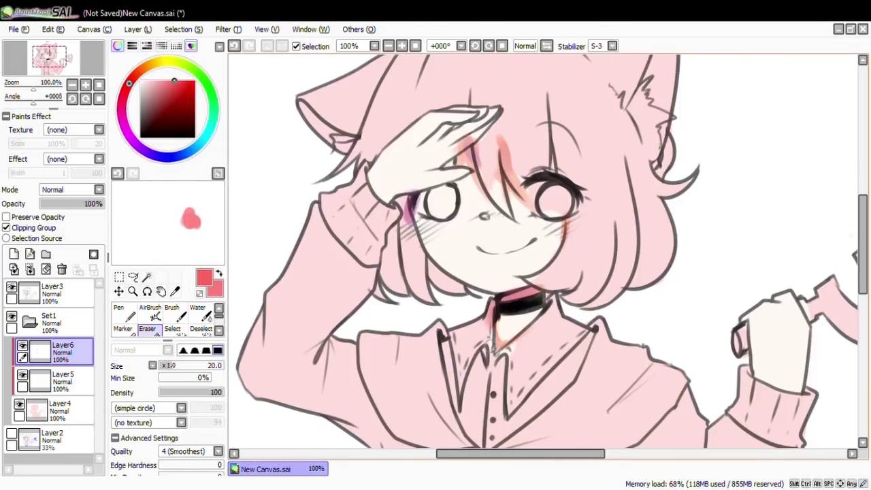
key(b)
scroll(844, 243, up, 2)
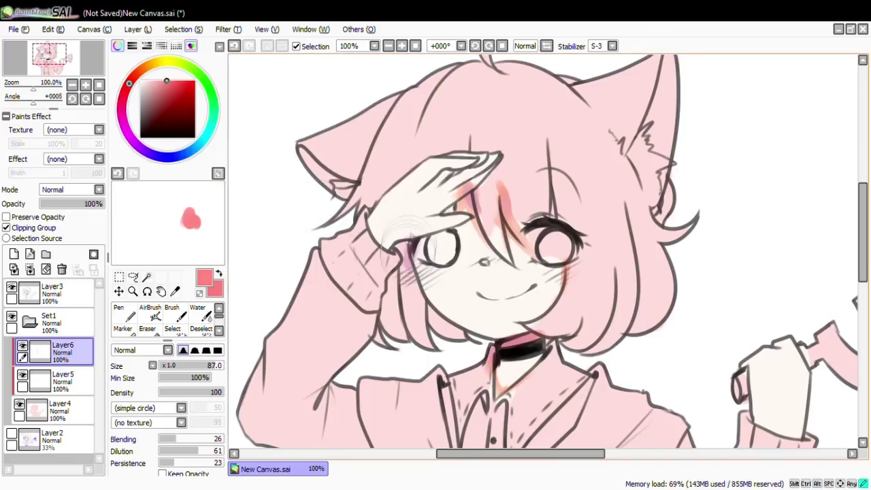
key(b)
alt+click(392, 222)
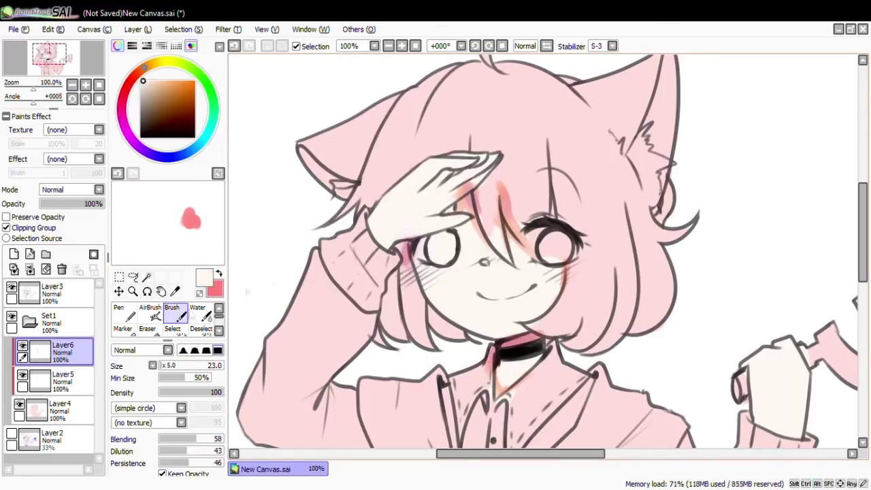
Erase the orange shading that spills over the bangs and along the neck
key(e)
drag(514, 224, 503, 181)
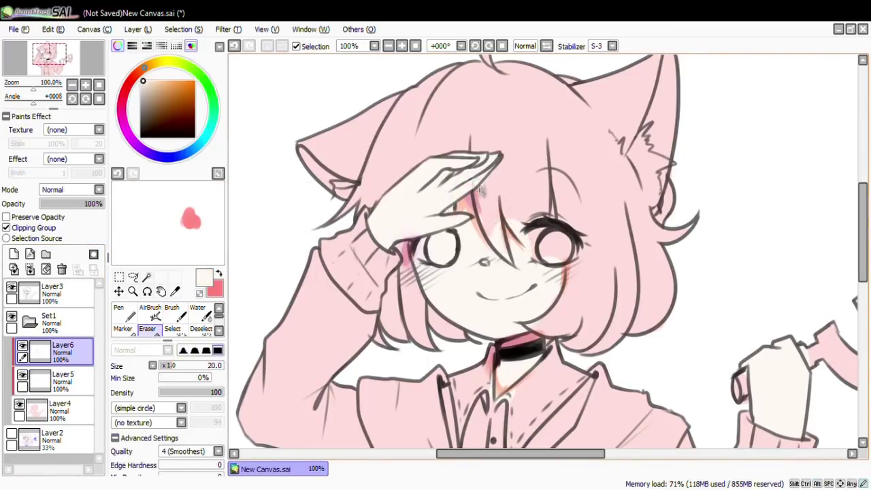
scroll(504, 264, down, 3)
scroll(504, 276, up, 3)
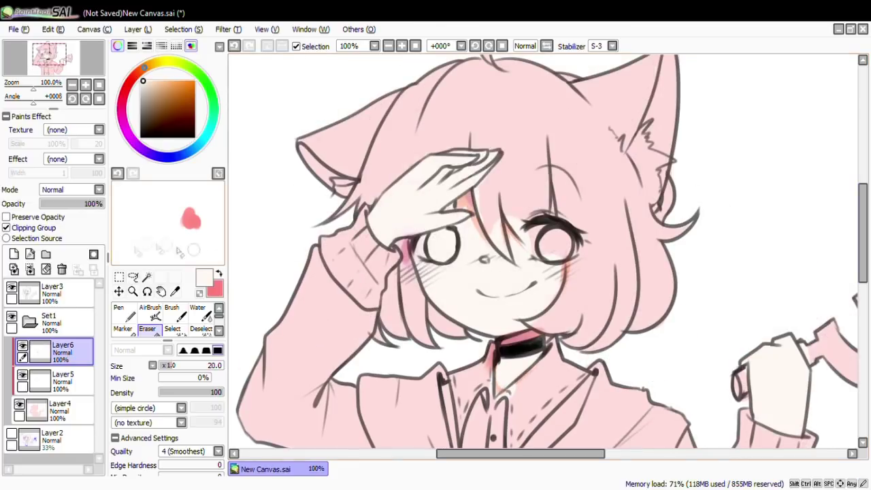
Create a new layer above the skin shading, set its blending mode to Overlay and sample the red from the scratchpad
click(13, 254)
right_click(190, 217)
scroll(68, 190, down, 3)
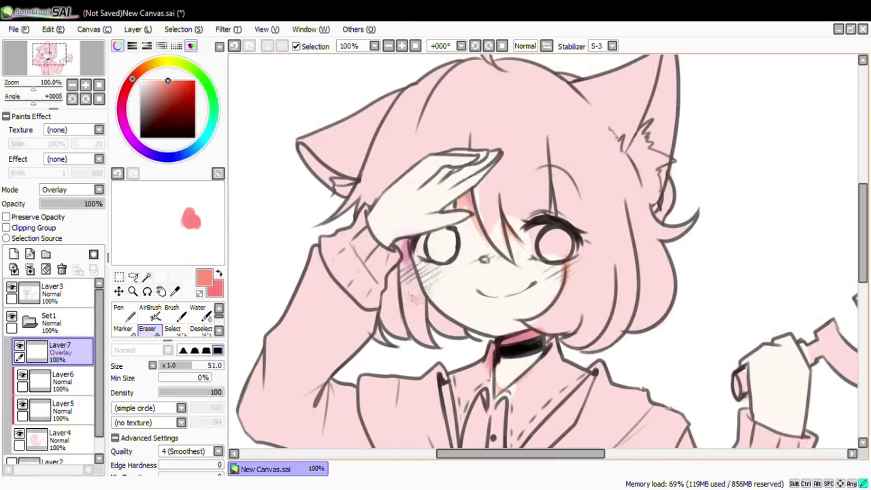
Try out a red blush on the cheek beside the raised hand in the Luminosity and Overlay blending modes
key(n)
alt+click(404, 250)
drag(405, 250, 427, 268)
scroll(68, 190, down, 1)
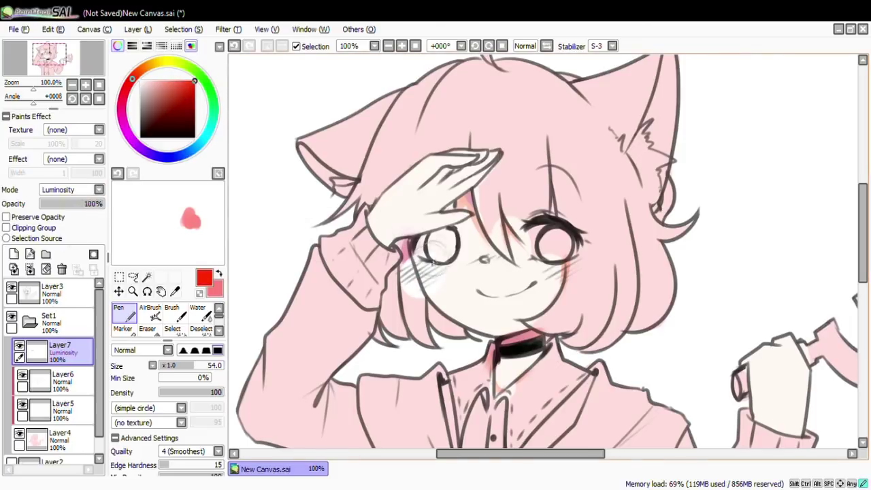
scroll(94, 190, up, 1)
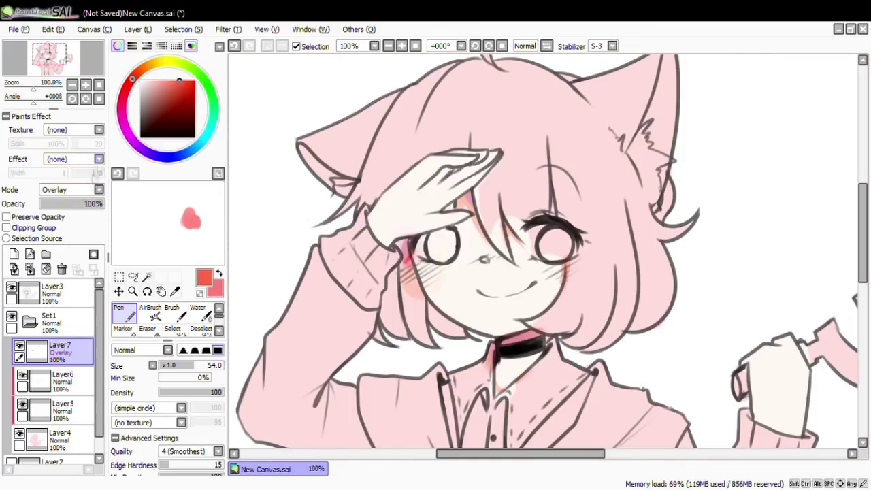
Set the blush layer's mode to Normal, paint saturated red on both cheeks and soften it with the size 87 brush
scroll(94, 189, up, 3)
key(b)
drag(408, 245, 435, 286)
key(n)
mouse_move(548, 249)
mouse_down()
mouse_move(564, 285)
mouse_move(553, 271)
mouse_move(544, 317)
mouse_up()
key(b)
key(ctrl+z)
key(n)
click(195, 80)
key(ctrl+z)
key(b)
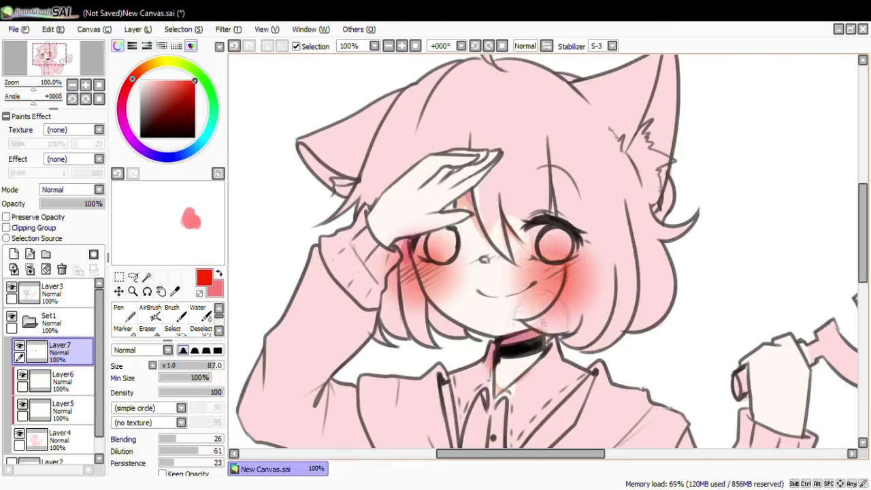
Paint a red accent on the forehead skin between the raised hand and the bangs, and erase the excess
key(n)
mouse_move(456, 184)
mouse_down()
mouse_move(476, 217)
mouse_move(483, 211)
mouse_up()
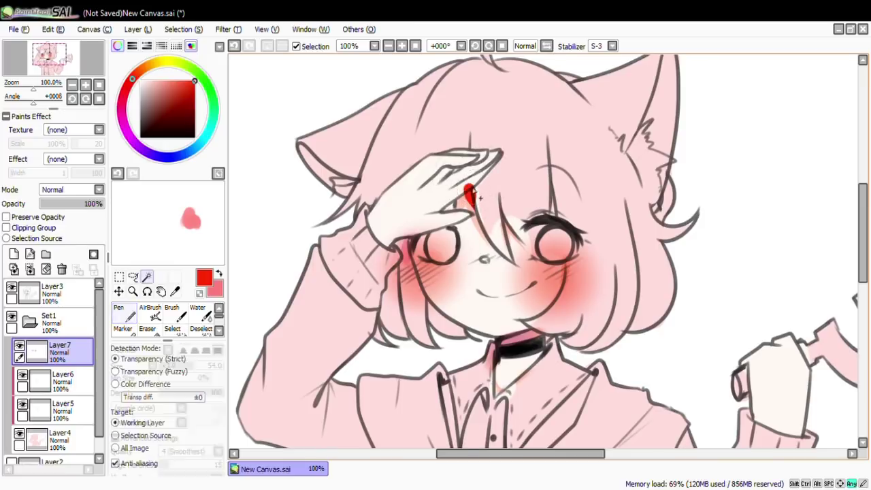
key(b)
mouse_move(449, 170)
mouse_down()
mouse_move(485, 197)
mouse_move(470, 201)
mouse_move(464, 181)
mouse_up()
key(e)
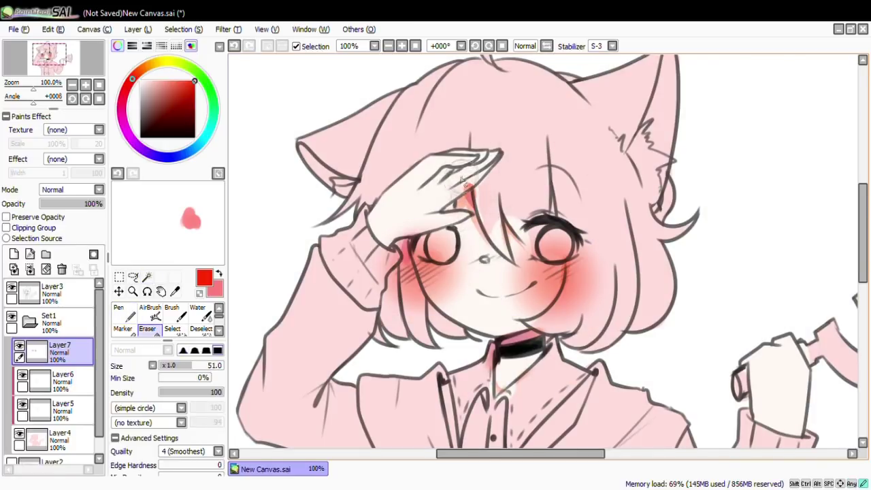
key(n)
mouse_move(436, 170)
mouse_down()
mouse_move(463, 158)
mouse_move(422, 155)
mouse_up()
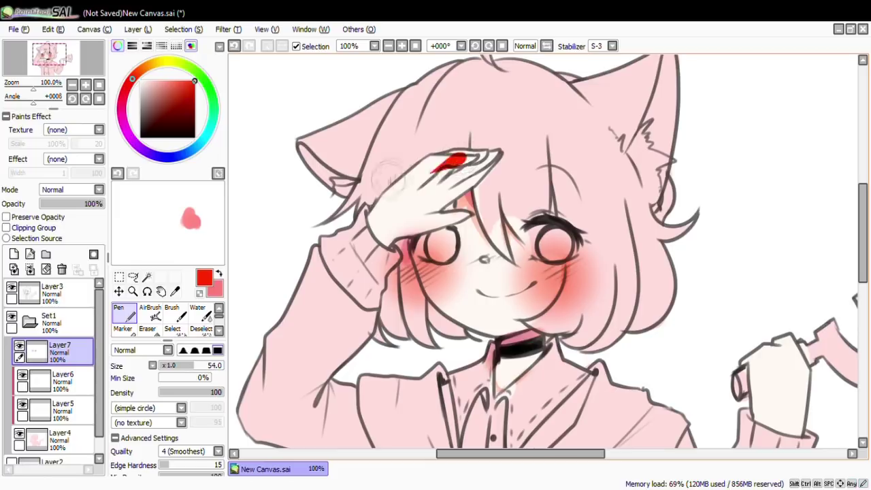
alt+click(442, 163)
key(b)
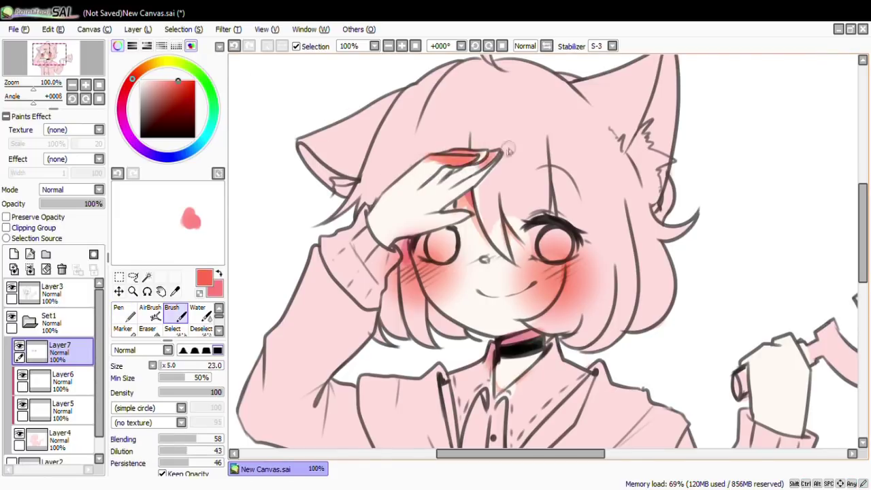
On Layer5, lightly shade the raised hand near the cuff, erase the excess and sample the pale skin colour
click(54, 381)
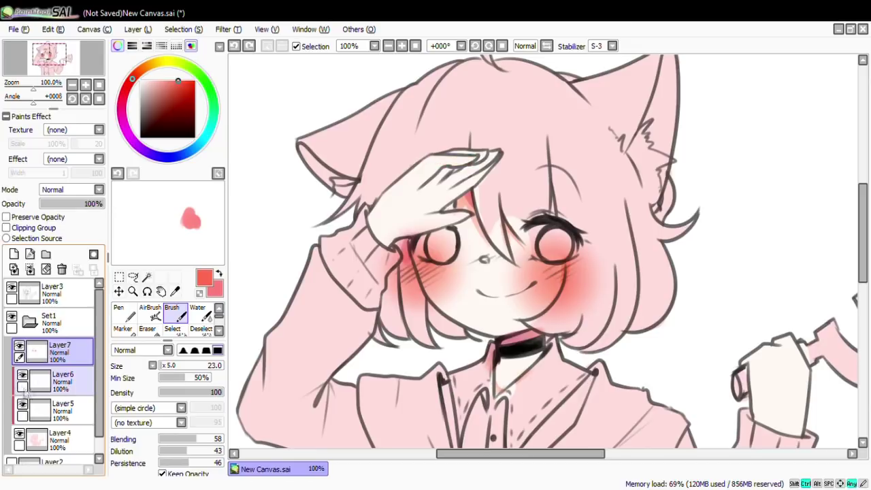
click(7, 227)
click(55, 408)
mouse_move(415, 166)
mouse_down()
mouse_move(378, 218)
mouse_move(408, 170)
mouse_up()
key(e)
mouse_move(361, 197)
mouse_down()
mouse_move(402, 163)
mouse_move(426, 165)
mouse_move(431, 185)
mouse_move(402, 211)
mouse_move(407, 218)
mouse_move(408, 207)
mouse_move(389, 217)
mouse_move(457, 158)
mouse_up()
alt+click(416, 198)
key(n)
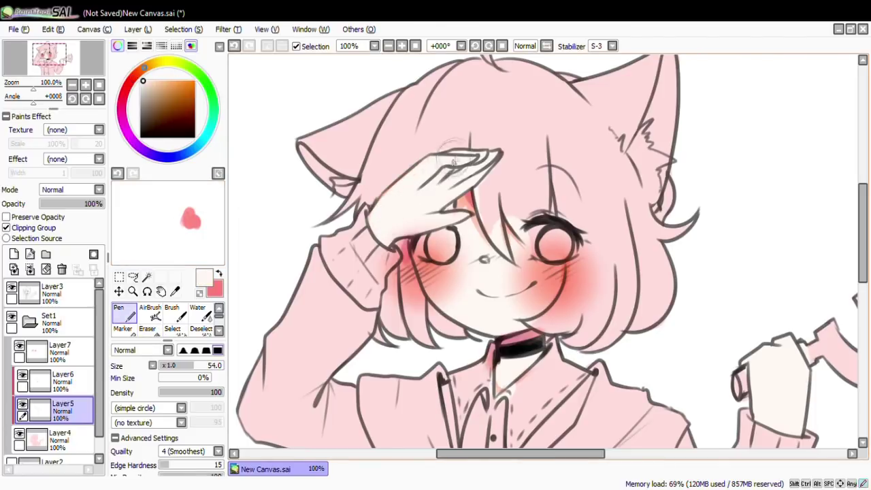
On Layer6, shade the raised hand's wrist edge and palm with the sampled light red and erase the overspill
click(55, 379)
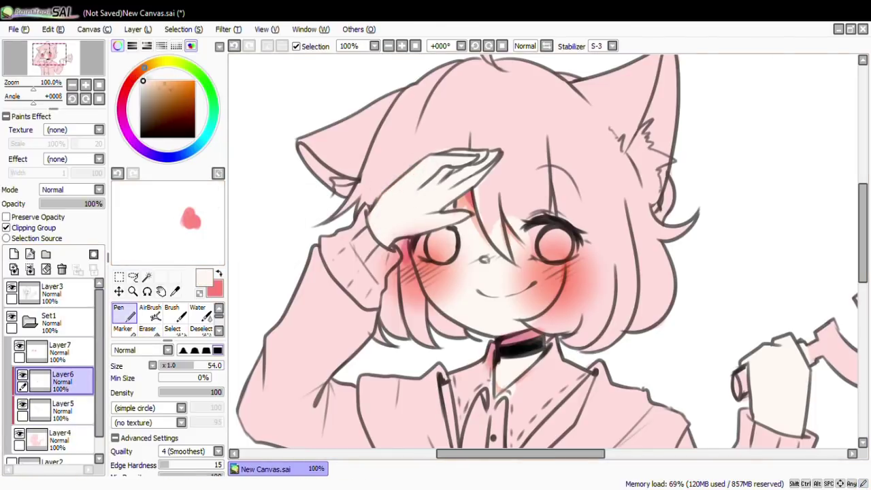
key(b)
mouse_move(384, 198)
mouse_down()
mouse_move(374, 228)
mouse_move(391, 248)
mouse_up()
alt+click(377, 211)
mouse_move(440, 205)
mouse_down()
mouse_move(408, 208)
mouse_move(435, 170)
mouse_up()
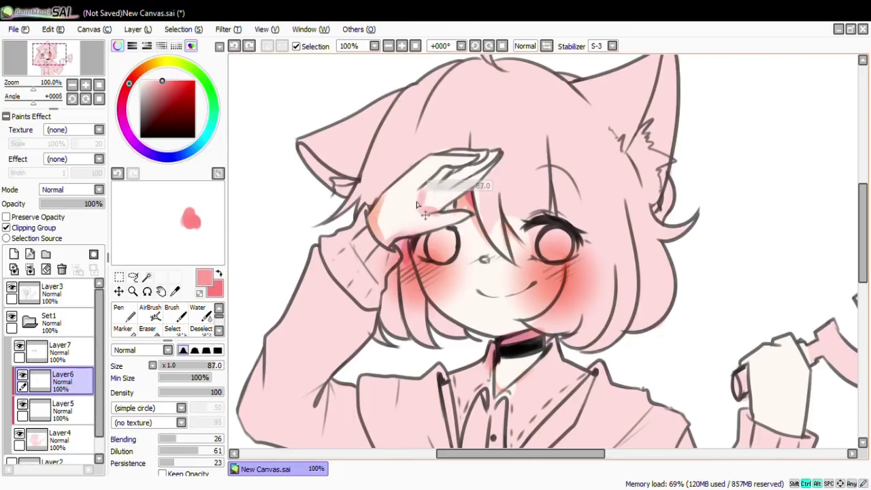
key(e)
drag(408, 217, 430, 184)
Refine the pink patch at the base of the raised hand's thumb with the size 18 brush and size 23 eraser
key(b)
key(e)
key(b)
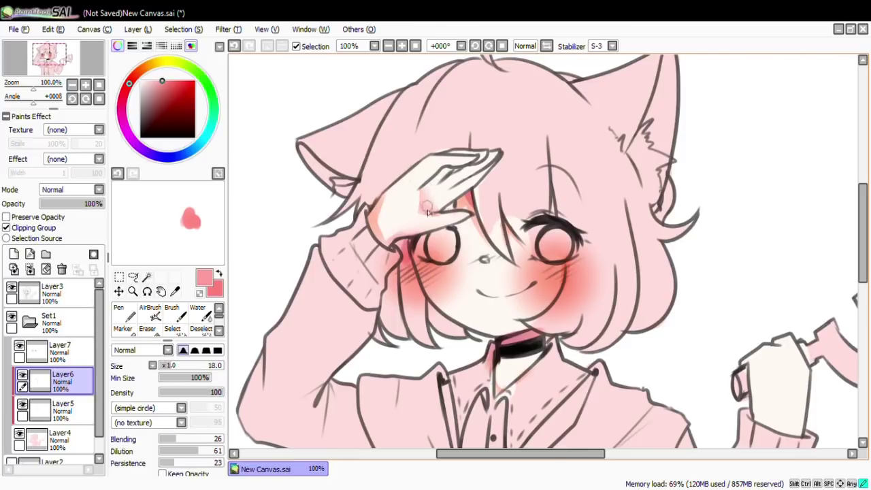
key(e)
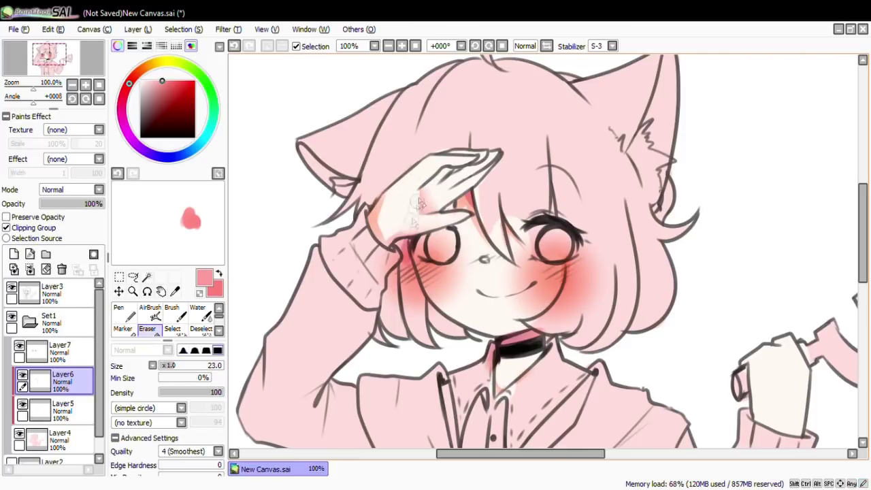
key(b)
key(e)
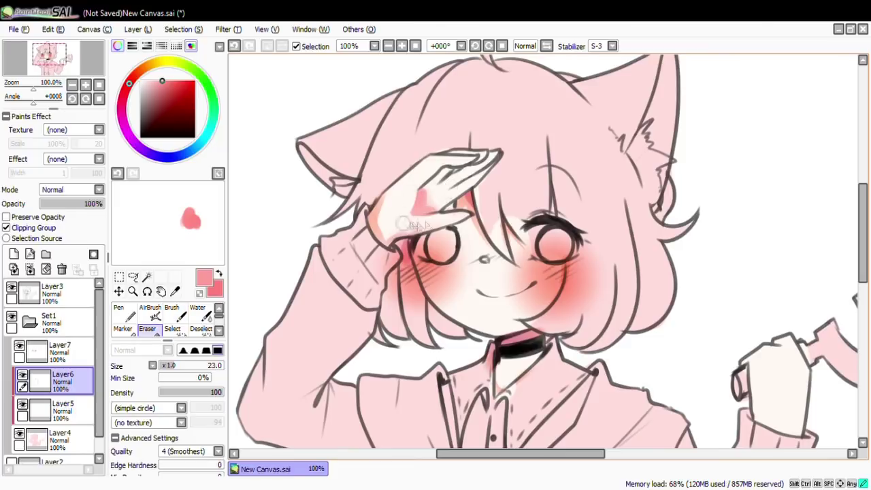
key(b)
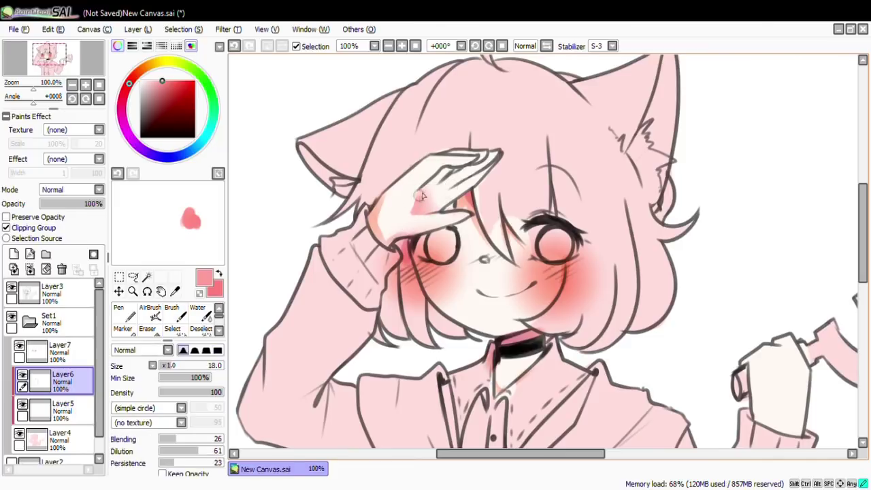
Paint pink shading over the raised hand's fingertips and outer edge with the size 23 brush, erasing stray colour
key(b)
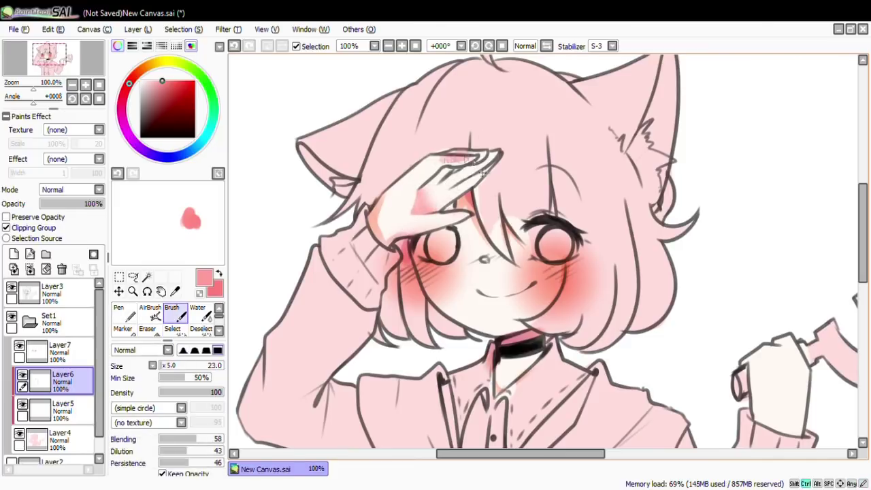
drag(438, 160, 476, 156)
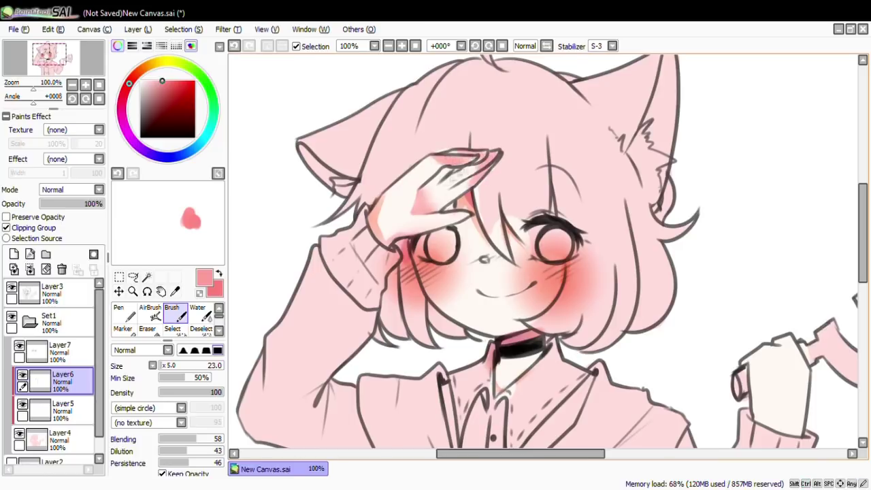
key(e)
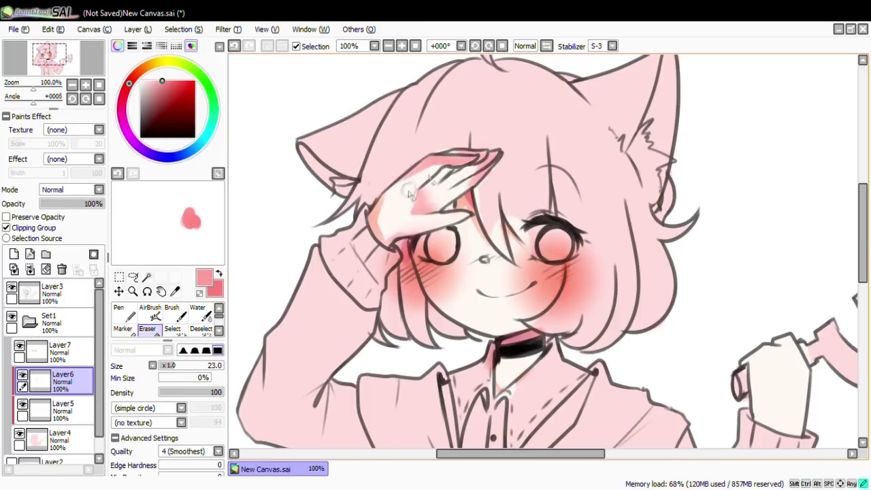
key(b)
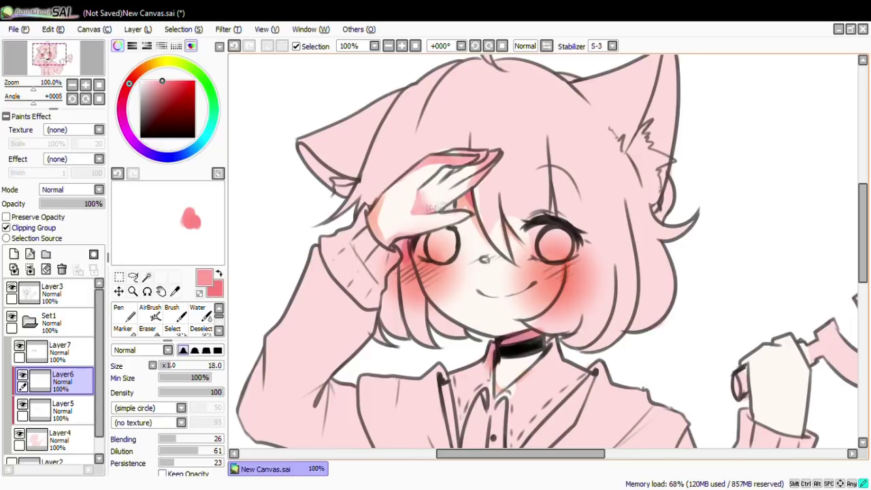
key(e)
key(b)
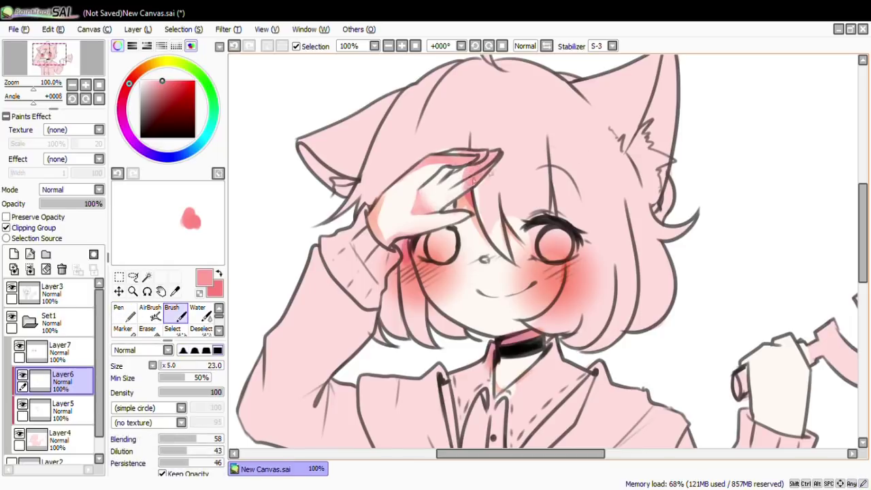
scroll(441, 143, down, 1)
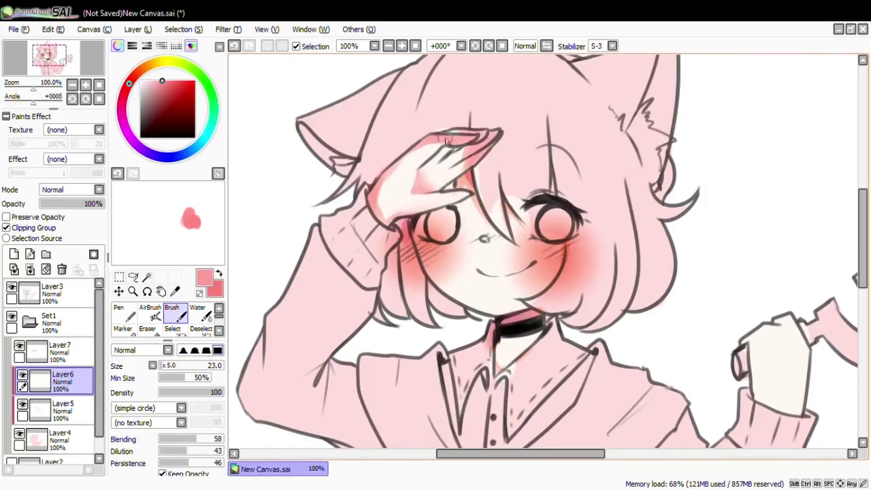
key(e)
Shade the edges of the fist holding the hammer and sickle in pink and soften the strokes
drag(863, 230, 679, 121)
key(b)
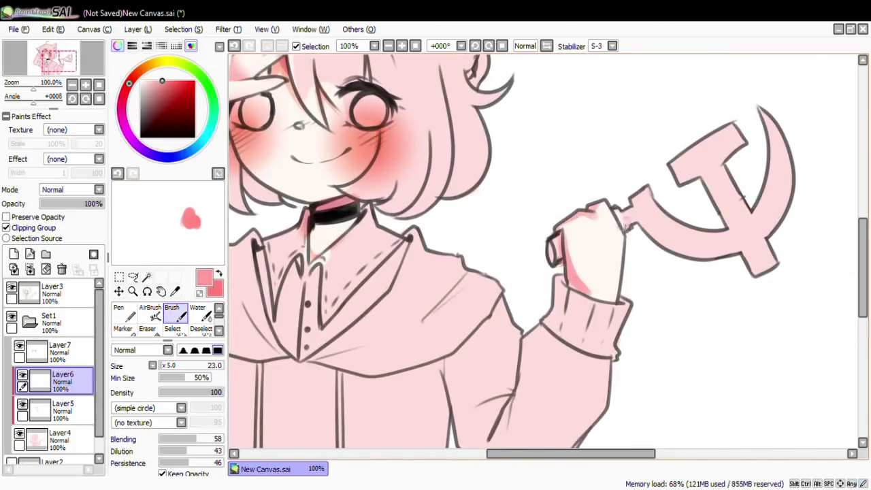
drag(613, 239, 572, 299)
key(e)
key(w)
mouse_move(579, 248)
mouse_down()
mouse_move(578, 293)
mouse_move(585, 289)
mouse_up()
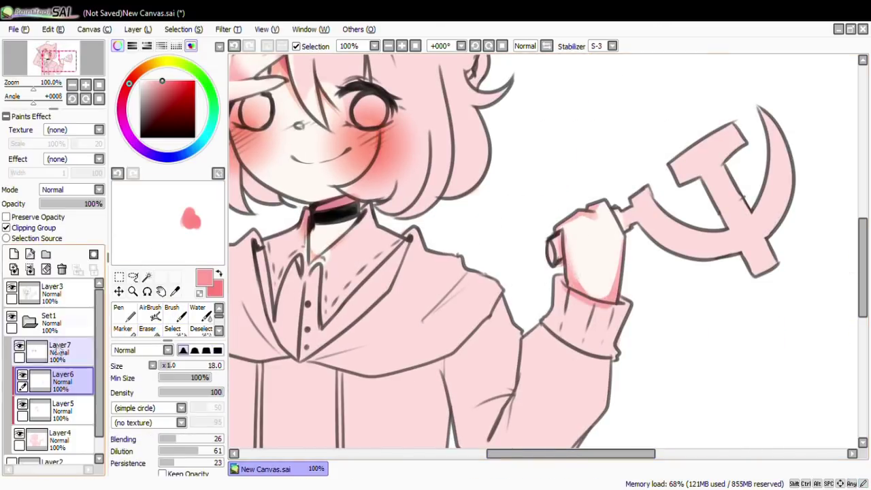
Handwrite a pink "Lazy drawing hand" note above the fist on a new layer over the line art
click(51, 292)
click(13, 254)
key(n)
drag(524, 178, 545, 169)
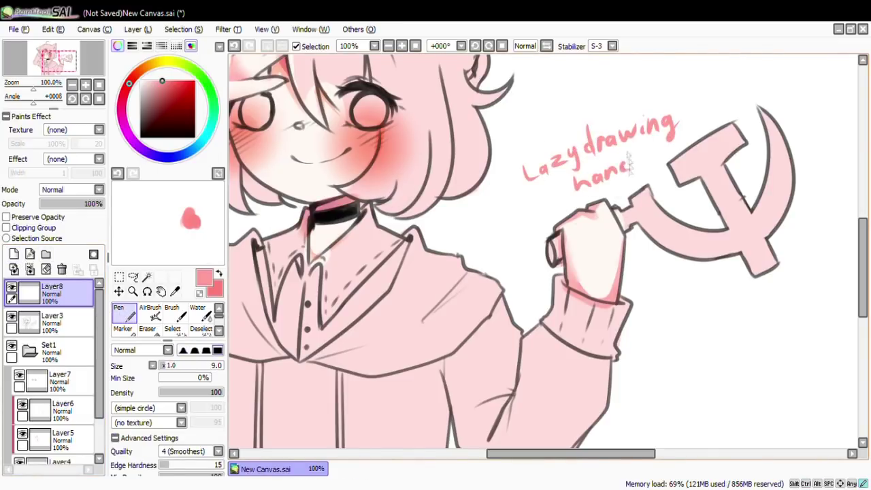
Undo the handwritten note above the fist
key(ctrl+z)
key(ctrl+z)
key(ctrl+z)
key(ctrl+z)
key(ctrl+z)
key(ctrl+z)
key(ctrl+z)
key(ctrl+z)
key(ctrl+z)
key(ctrl+z)
key(ctrl+z)
key(ctrl+z)
key(ctrl+z)
key(ctrl+z)
key(ctrl+z)
key(ctrl+z)
key(ctrl+z)
key(ctrl+z)
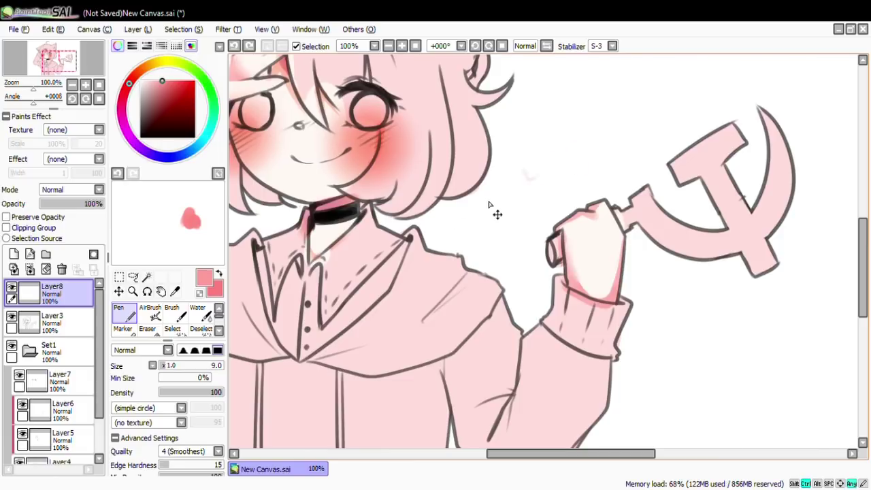
Create a hair layer in Set1, clip it, place it below Layer7 and test the first brush strokes
drag(476, 273, 684, 388)
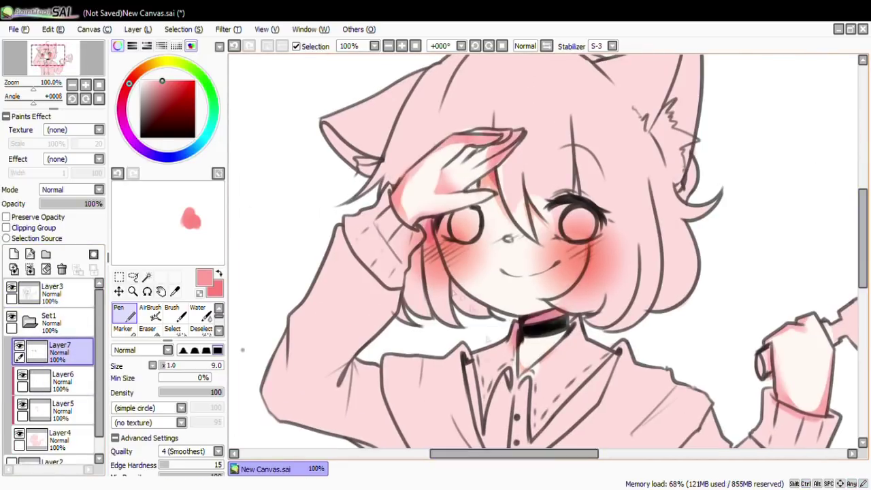
key(ctrl+shift+n)
click(320, 136)
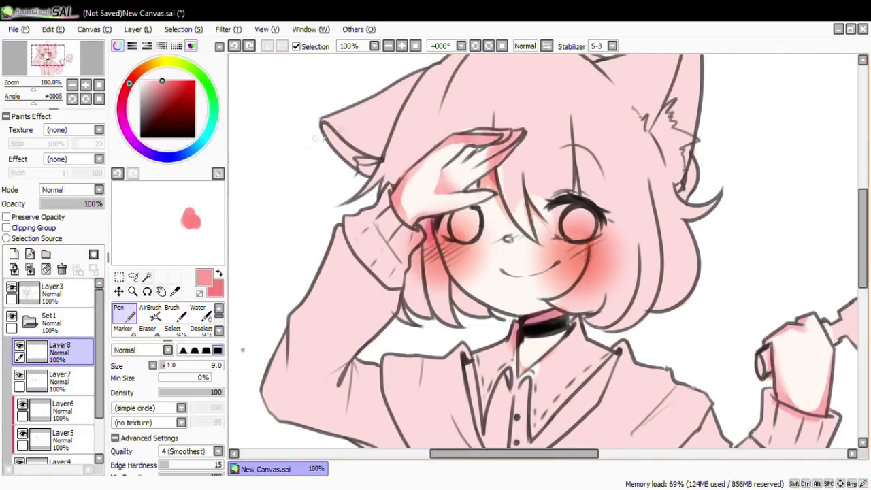
click(171, 313)
drag(435, 76, 370, 189)
click(39, 228)
drag(60, 350, 60, 381)
mouse_move(408, 144)
mouse_down()
mouse_move(351, 217)
mouse_move(362, 207)
mouse_up()
key(ctrl+z)
Paint the hair above the raised hand and the curled top strand dark grey with the size 85 brush
drag(415, 103, 389, 180)
drag(443, 113, 401, 174)
drag(477, 116, 412, 170)
scroll(442, 148, up, 3)
drag(486, 143, 429, 215)
drag(445, 146, 476, 218)
drag(490, 96, 530, 204)
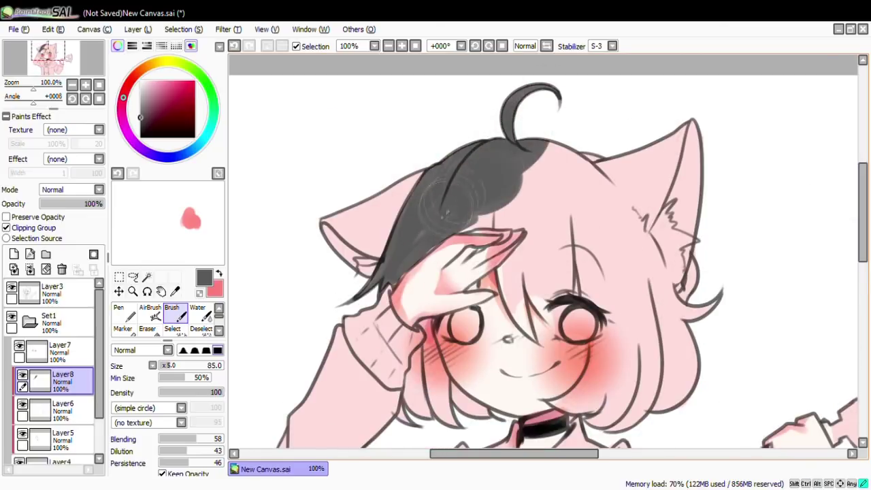
drag(483, 177, 439, 231)
Extend the dark grey over the crown, the bangs and the long hair beside the uncovered cheek
mouse_move(503, 225)
mouse_down()
mouse_move(545, 129)
mouse_move(626, 266)
mouse_up()
drag(598, 177, 646, 340)
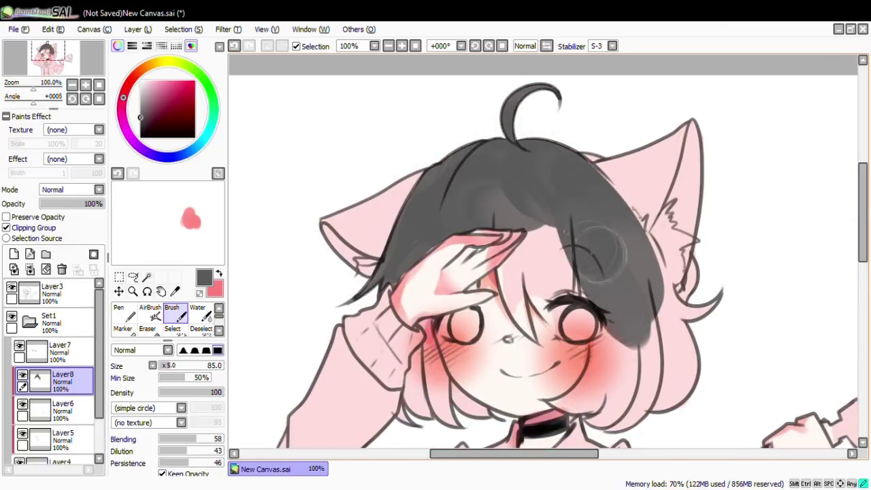
drag(558, 224, 653, 313)
drag(639, 252, 681, 415)
scroll(765, 309, down, 4)
drag(605, 190, 595, 245)
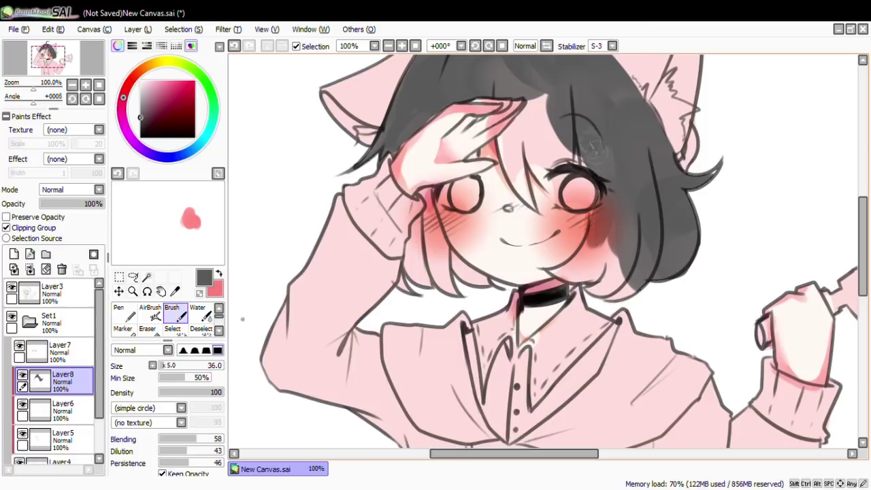
drag(554, 75, 538, 167)
drag(527, 74, 550, 153)
Move the hair layer above Layer6, erase the grey spilling onto the raised hand and touch up the hair beside it
mouse_move(62, 381)
mouse_down()
mouse_move(62, 457)
mouse_move(61, 340)
mouse_up()
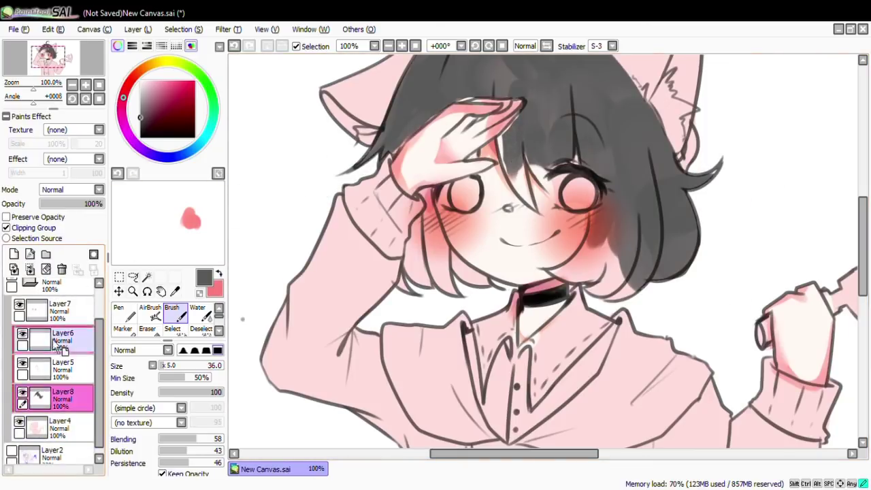
click(147, 328)
scroll(189, 427, down, 3)
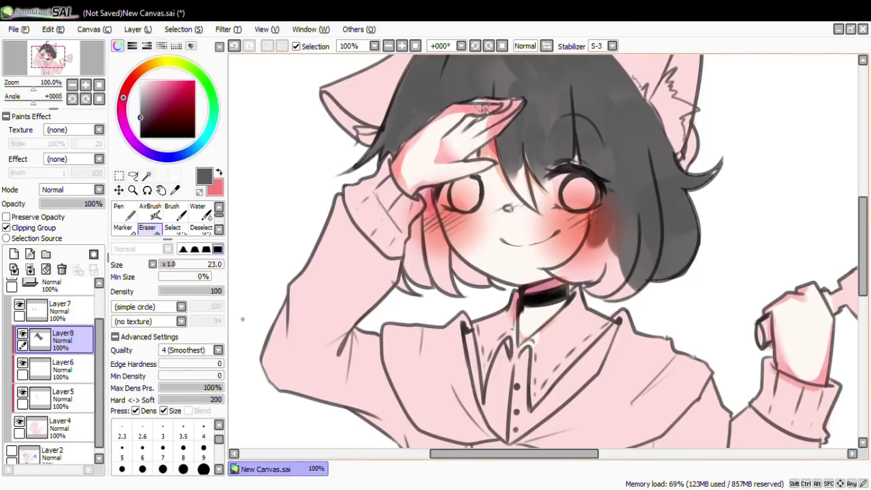
key(b)
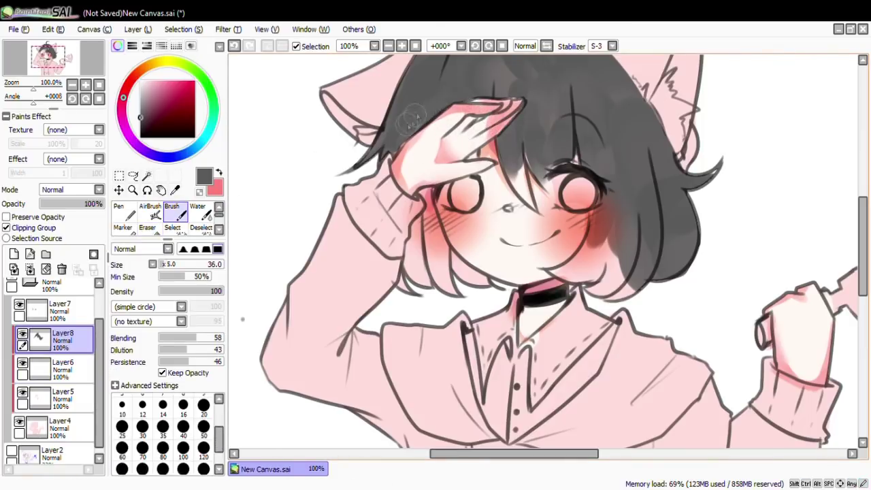
key(e)
key(b)
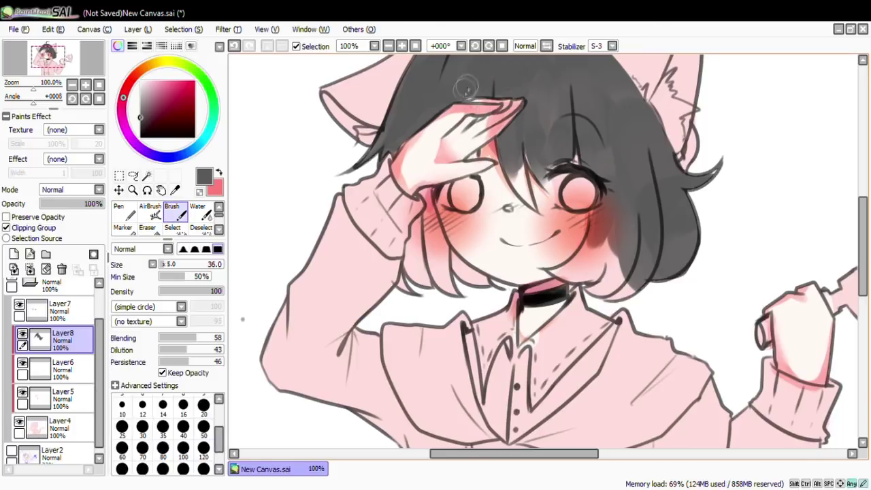
Fill the pointed bangs and the hair lock below the raised hand in dark grey with the size 18 brush
key(bracketleft)
drag(517, 160, 524, 196)
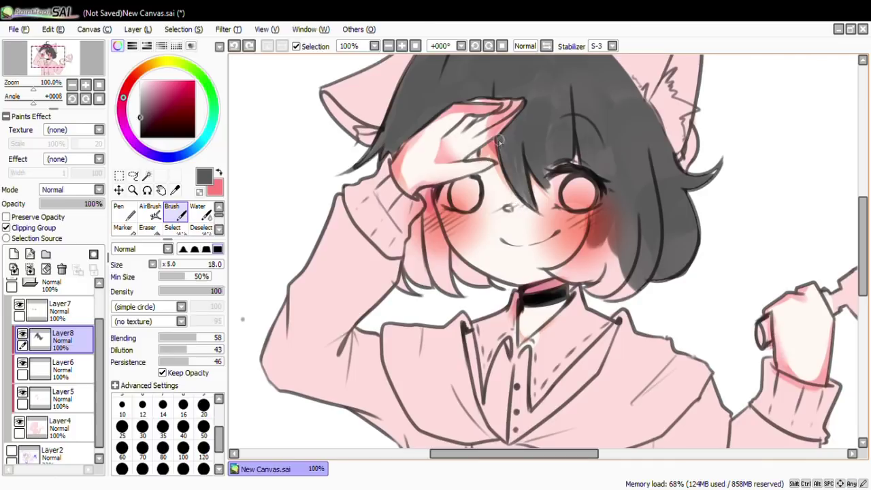
drag(422, 193, 439, 277)
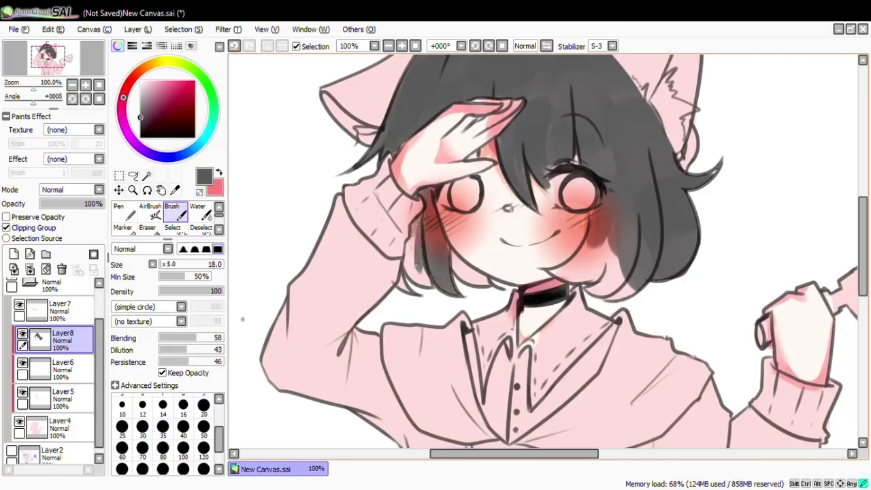
drag(408, 221, 423, 285)
drag(718, 164, 734, 255)
drag(417, 245, 430, 285)
Try to erase the grey spilling outside the hair outline and around the curled top strand with the size 24 eraser
key(e)
mouse_move(741, 225)
mouse_down()
mouse_move(749, 157)
mouse_move(739, 224)
mouse_move(660, 311)
mouse_move(721, 218)
mouse_up()
drag(721, 201, 705, 204)
drag(704, 204, 710, 256)
scroll(701, 167, up, 5)
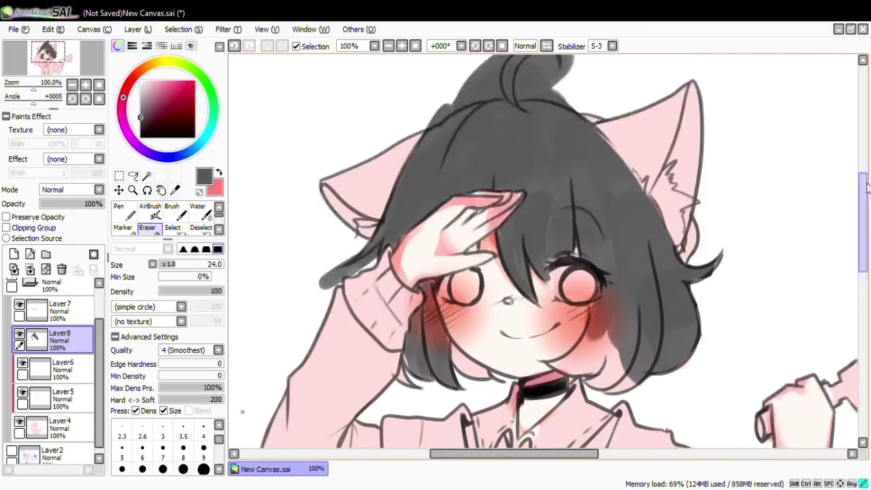
mouse_move(435, 231)
mouse_down()
mouse_move(469, 204)
mouse_move(497, 207)
mouse_move(530, 160)
mouse_up()
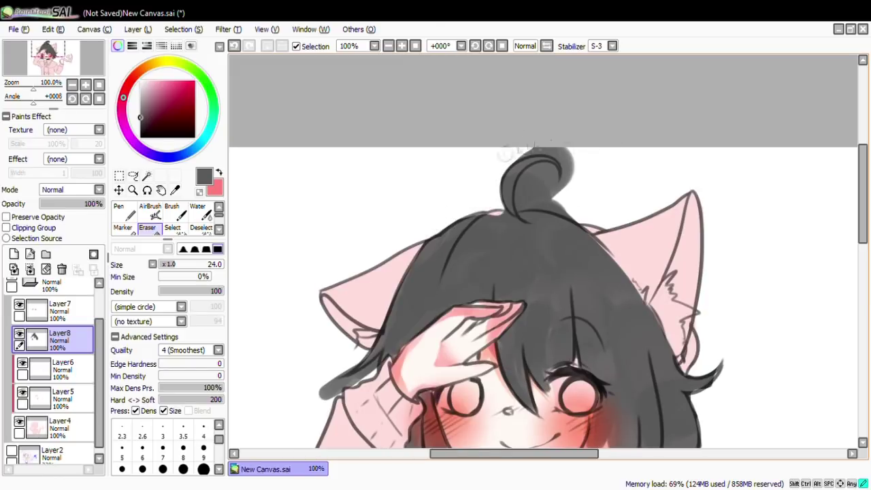
key(ctrl+z)
Touch up the base behind the curled top strand and hair edges on Layer4 with the size 9 pen
click(58, 428)
key(n)
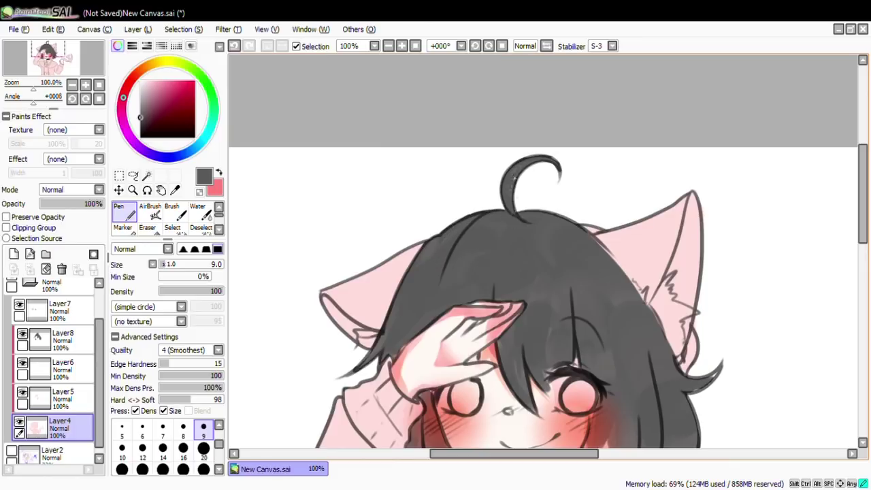
scroll(548, 162, down, 5)
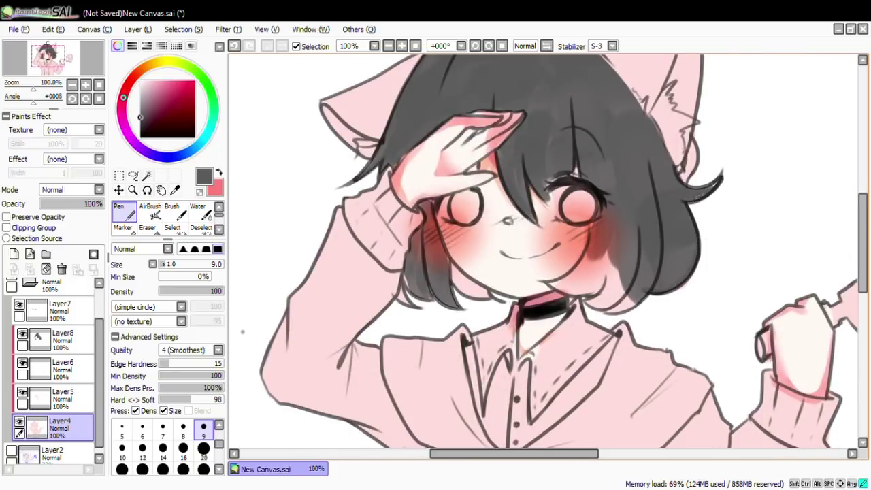
key(e)
key(n)
key(b)
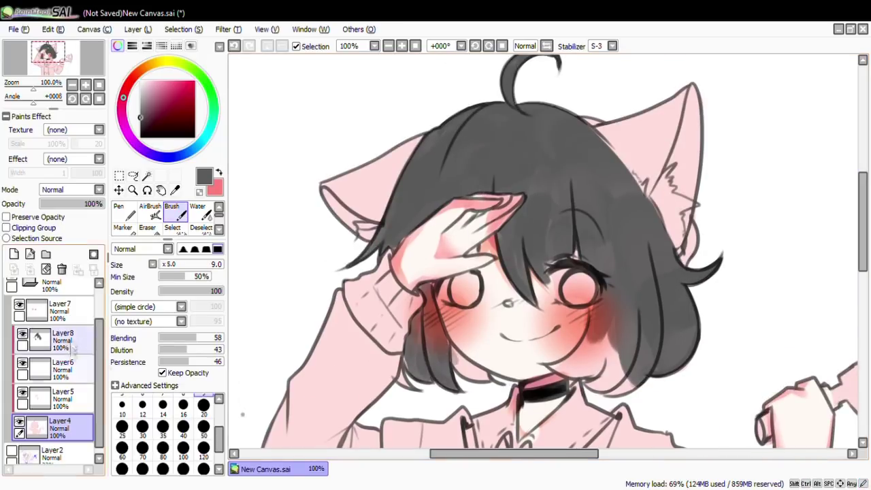
Fill the remaining pink hair ends below both cheeks in dark grey on Layer8 with the size 26 pen
click(57, 338)
key(n)
drag(447, 346, 448, 354)
drag(574, 327, 617, 370)
mouse_move(545, 369)
mouse_down()
mouse_move(599, 374)
mouse_move(644, 340)
mouse_up()
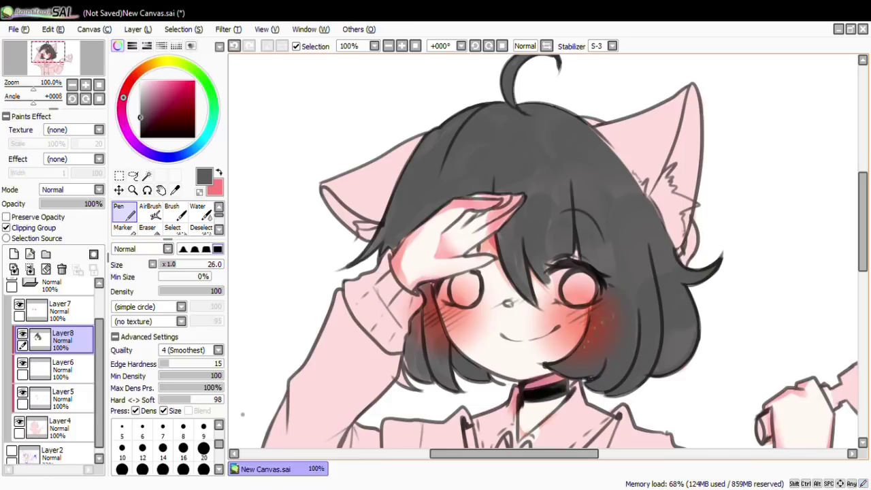
Fill in the hair tips below the raised hand on Layer4 with the size 26 pen, undoing stray strokes
key(e)
click(60, 427)
key(n)
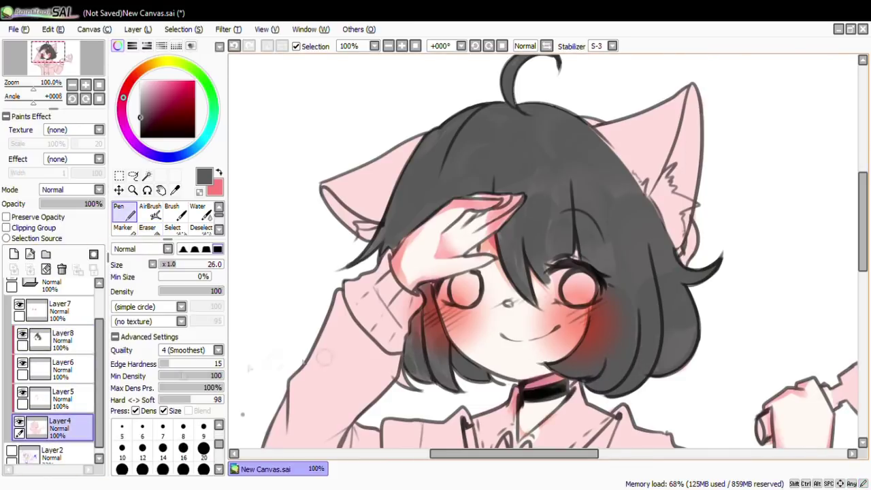
key(ctrl+z)
key(ctrl+z)
key(ctrl+y)
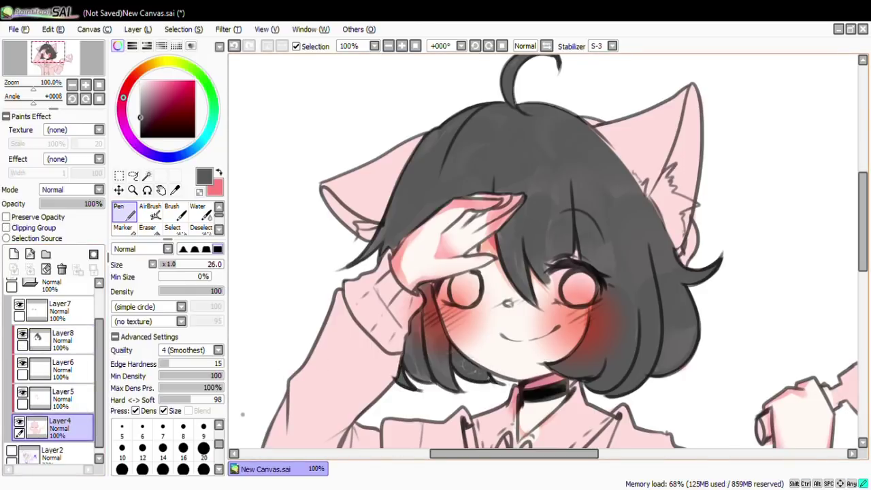
key(ctrl+z)
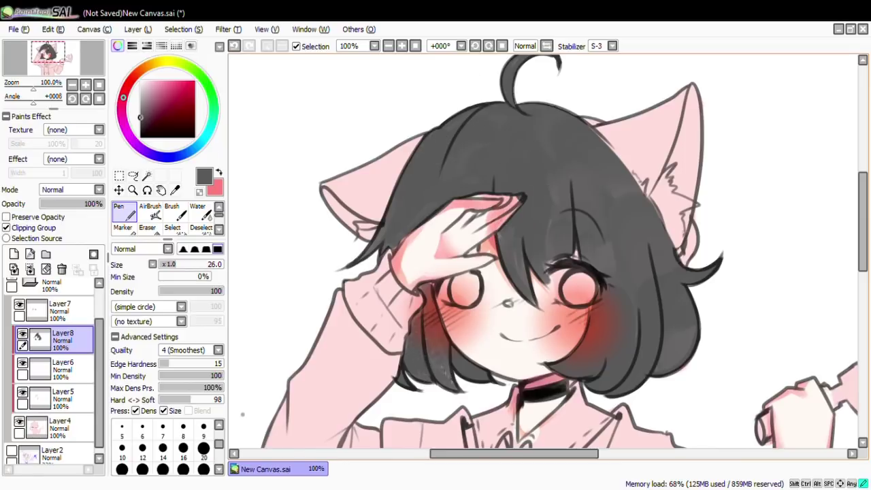
Even out the grey bangs on Layer8 with the size 57 pen and fill the hair bits around the upright ear's base on Layer4
mouse_move(570, 159)
mouse_down()
mouse_move(612, 218)
mouse_move(538, 257)
mouse_up()
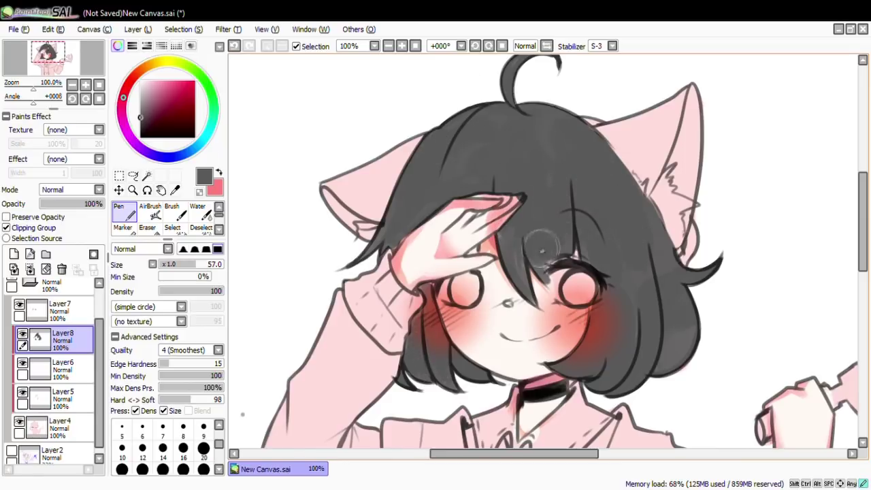
key(ctrl+z)
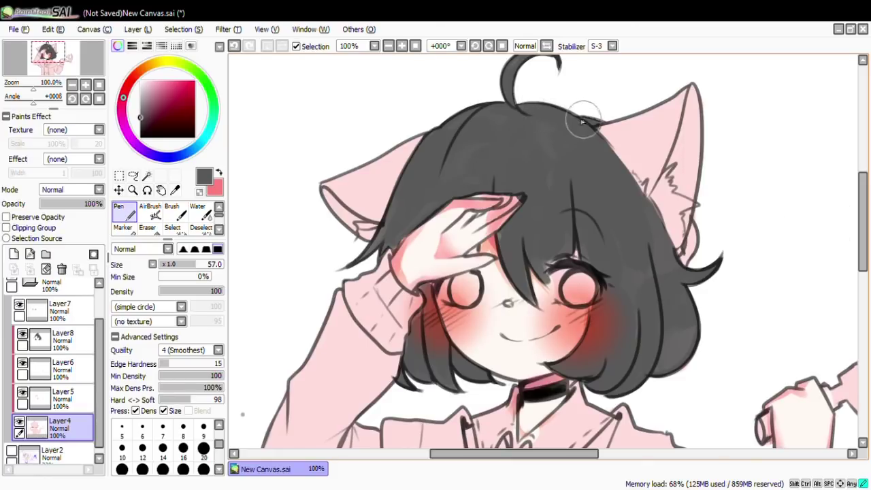
drag(863, 194, 862, 179)
drag(738, 286, 681, 313)
key(e)
drag(551, 133, 534, 147)
key(n)
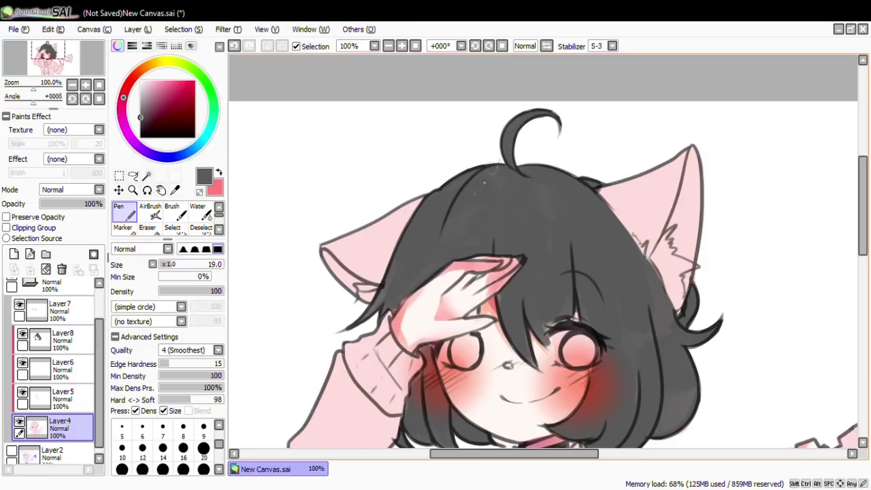
Erase the dark grey covering the raised hand's fingertips on Layer8 with the size 10 eraser
key(e)
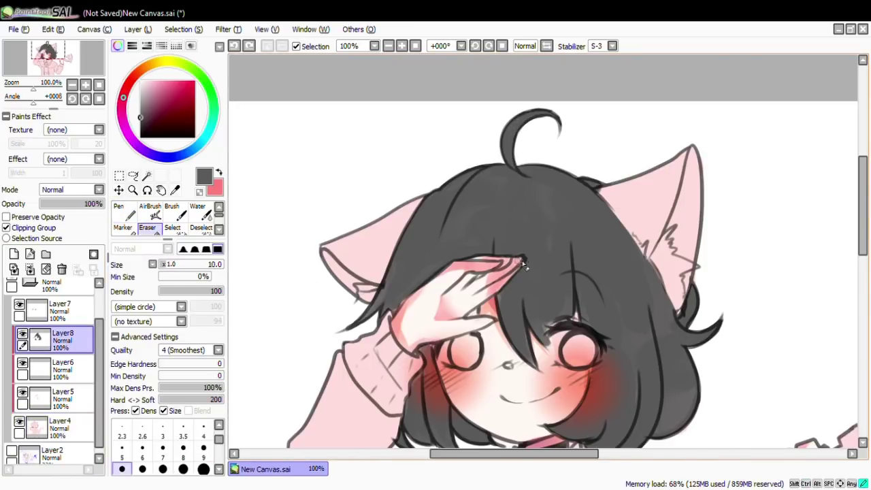
scroll(841, 231, down, 3)
key(n)
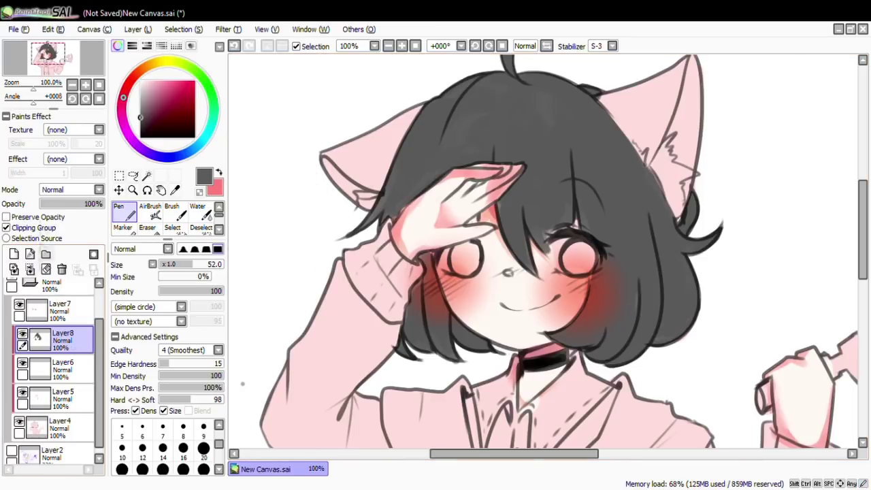
Add a new layer with a test brush stroke and move it above Layer7
click(13, 253)
key(b)
drag(544, 116, 517, 119)
click(44, 368)
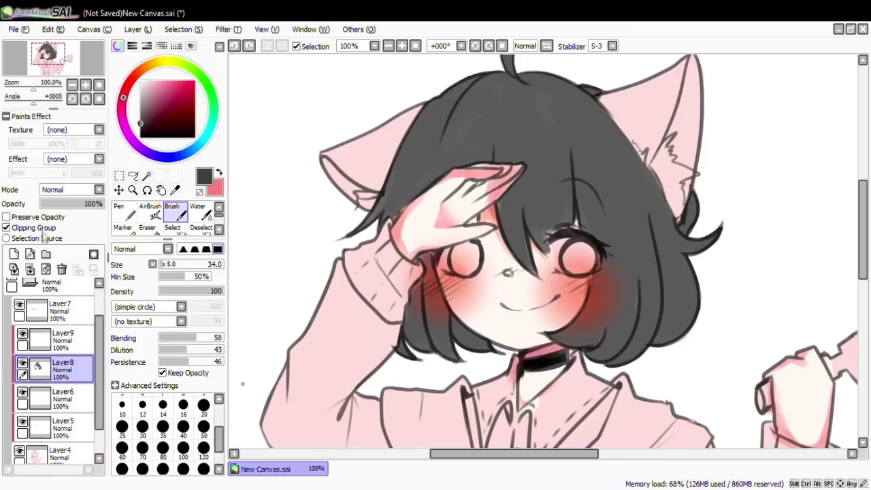
click(42, 343)
drag(43, 343, 42, 304)
Turn on Preserve Opacity for Layer8 and paint darker grey strands down the central bangs with the size 34 brush
click(42, 367)
click(6, 217)
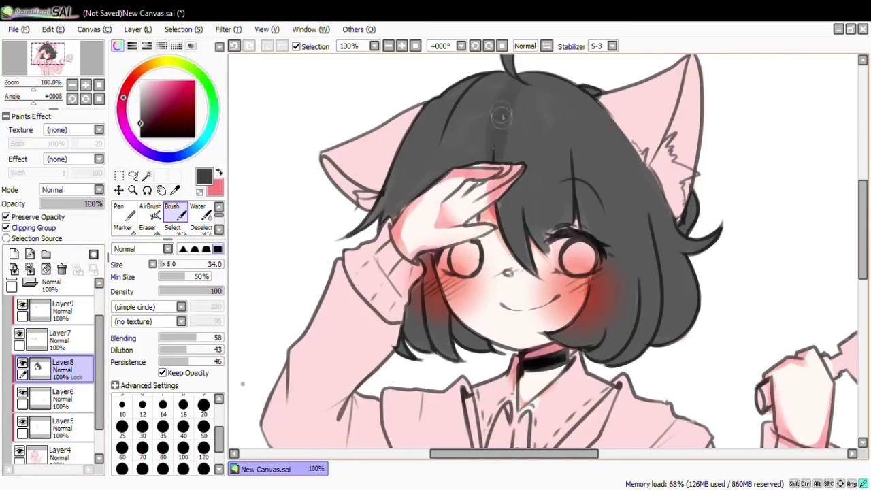
drag(501, 115, 507, 245)
drag(516, 197, 527, 272)
drag(523, 122, 524, 231)
drag(510, 95, 504, 163)
Brush dark grey strands from the crown down the side of the hair above the raised hand
click(140, 123)
drag(514, 71, 443, 168)
mouse_move(469, 95)
mouse_down()
mouse_move(494, 65)
mouse_move(423, 119)
mouse_move(391, 197)
mouse_up()
drag(435, 105, 377, 221)
drag(465, 92, 408, 175)
click(140, 117)
drag(446, 107, 398, 214)
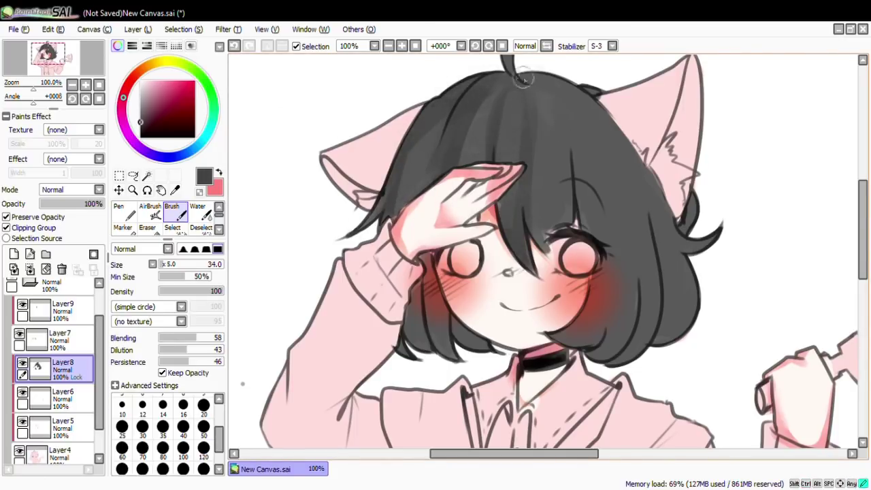
Paint dark grey strands through the bangs over the uncovered eye, the long side hair and the lock below the raised hand
drag(524, 80, 568, 224)
drag(536, 122, 537, 218)
drag(546, 126, 547, 218)
mouse_move(527, 64)
mouse_down()
mouse_move(639, 204)
mouse_move(650, 299)
mouse_up()
drag(581, 146, 585, 183)
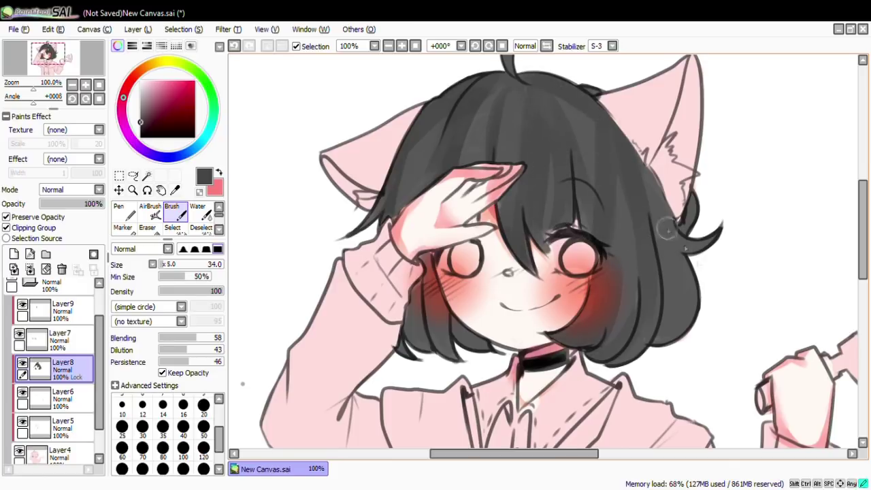
drag(654, 194, 687, 337)
drag(412, 307, 476, 348)
Choose a darker grey and deepen the strands running down the central bangs
click(140, 127)
drag(510, 60, 507, 163)
drag(503, 197, 538, 278)
mouse_move(525, 88)
mouse_down()
mouse_move(528, 225)
mouse_move(526, 173)
mouse_up()
Shade the hair roots on the crown above the raised hand in near-black
click(140, 134)
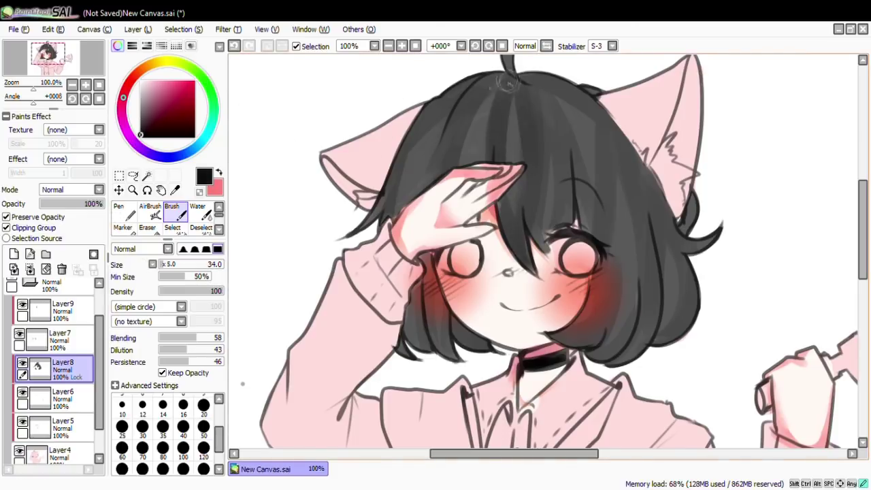
drag(507, 75, 463, 123)
drag(476, 92, 442, 139)
drag(513, 61, 488, 96)
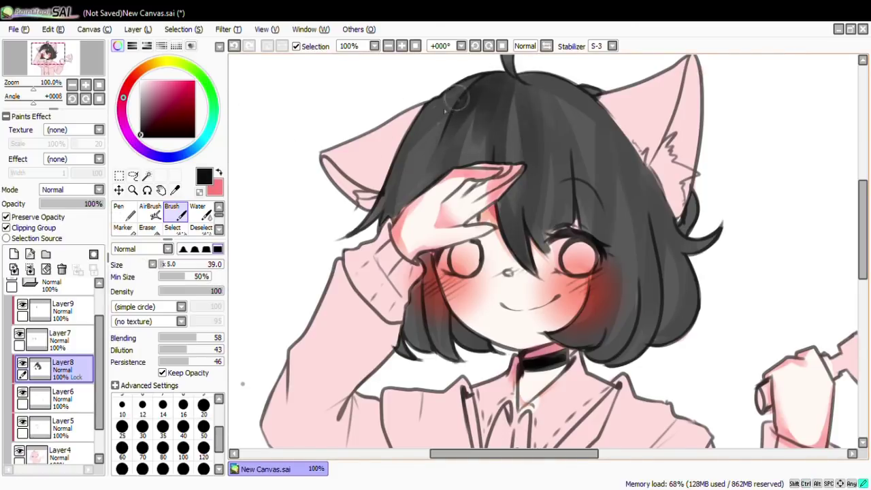
mouse_move(430, 116)
mouse_down()
mouse_move(418, 161)
mouse_move(436, 102)
mouse_up()
drag(486, 78, 473, 136)
Blend near-black strands through the bangs and crown, leaving a lighter highlight band, varying the brush size
mouse_move(571, 109)
mouse_down()
mouse_move(529, 94)
mouse_move(528, 225)
mouse_up()
drag(517, 88, 526, 218)
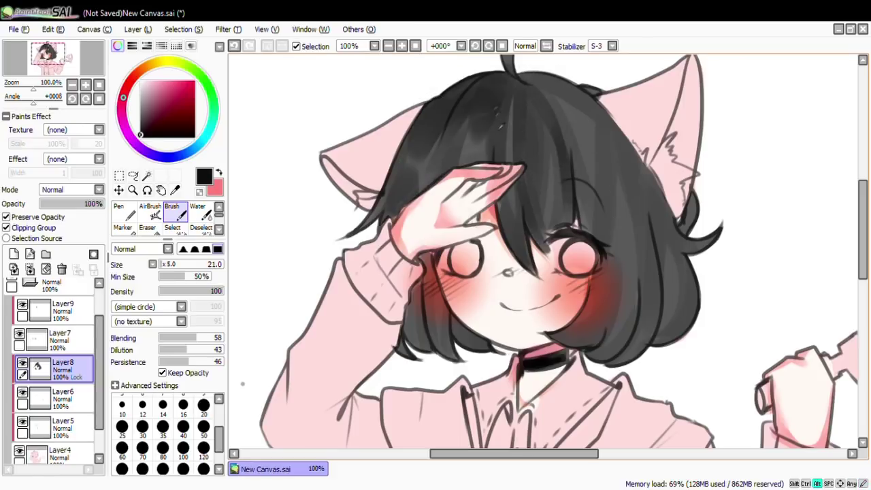
drag(512, 98, 517, 217)
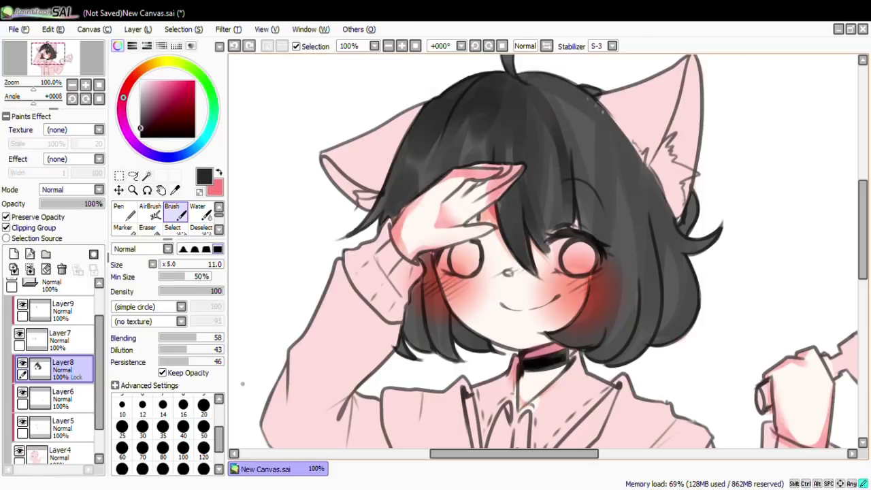
drag(608, 231, 591, 102)
mouse_move(539, 128)
mouse_down()
mouse_move(582, 156)
mouse_move(558, 136)
mouse_up()
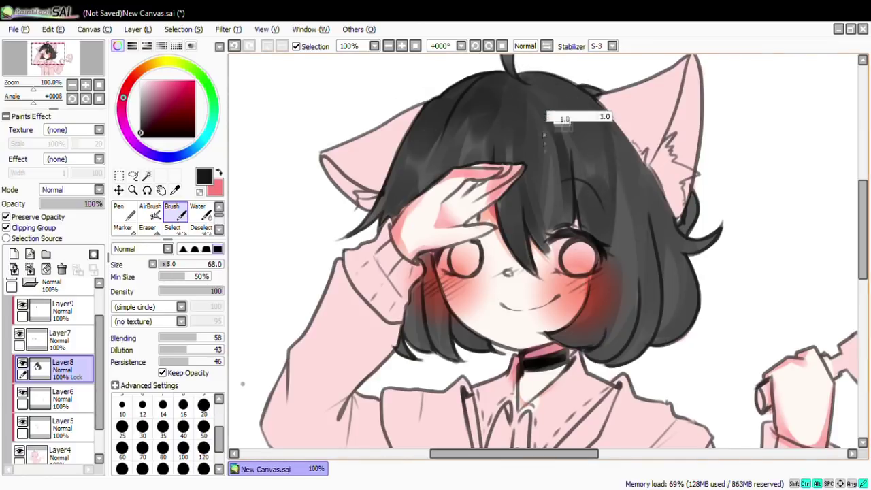
mouse_move(478, 84)
mouse_down()
mouse_move(477, 160)
mouse_move(448, 174)
mouse_up()
drag(426, 110, 433, 146)
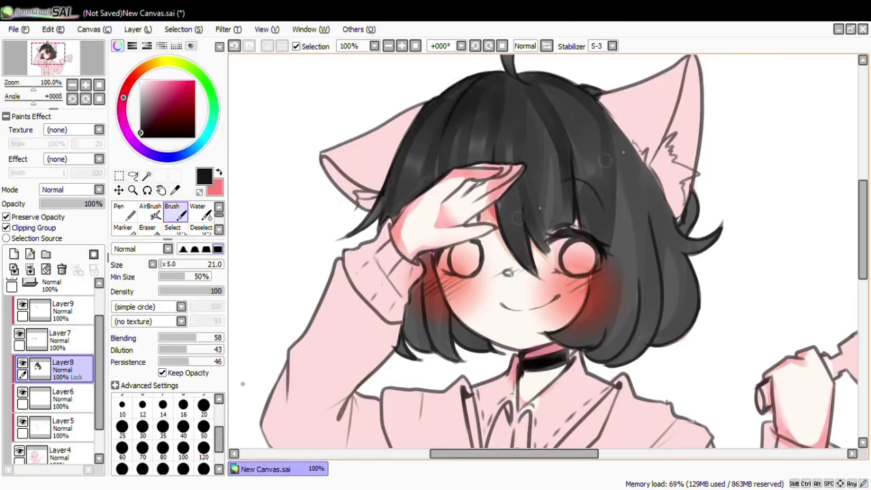
Paint near-black strands down the long hair beside the uncovered cheek with the size 21 brush and darken the crown's parting
drag(605, 160, 636, 245)
drag(640, 208, 653, 353)
drag(636, 187, 620, 350)
key(ctrl+z)
drag(647, 221, 620, 360)
mouse_move(534, 80)
mouse_down()
mouse_move(565, 102)
mouse_move(554, 106)
mouse_up()
Darken the hair edge along the uncovered cheek with the size 25 brush
key(bracketleft)
key(bracketleft)
key(bracketleft)
key(bracketleft)
key(bracketleft)
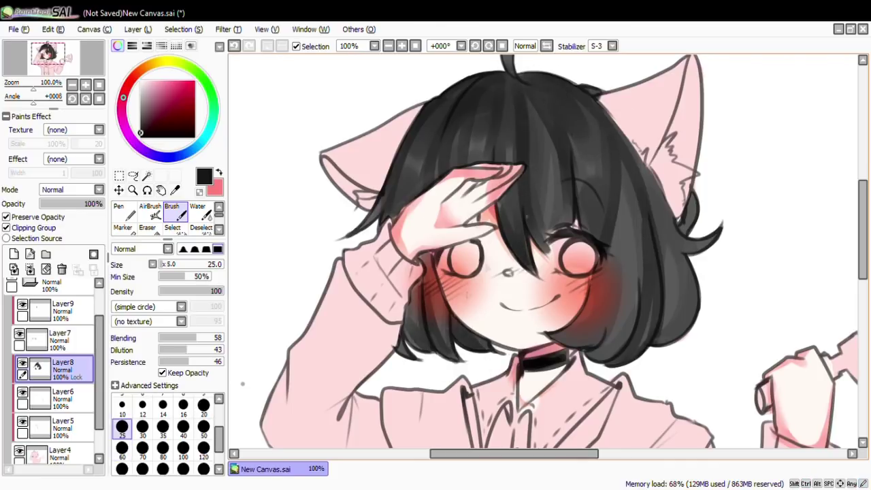
drag(578, 273, 552, 333)
drag(602, 259, 571, 350)
Shade the strands from beside the uncovered eye down to the jaw, undoing the strokes that miss
mouse_move(639, 208)
mouse_down()
mouse_move(616, 261)
mouse_move(596, 357)
mouse_up()
key(ctrl+z)
drag(616, 238, 572, 343)
drag(629, 187, 598, 343)
key(ctrl+z)
drag(616, 207, 612, 235)
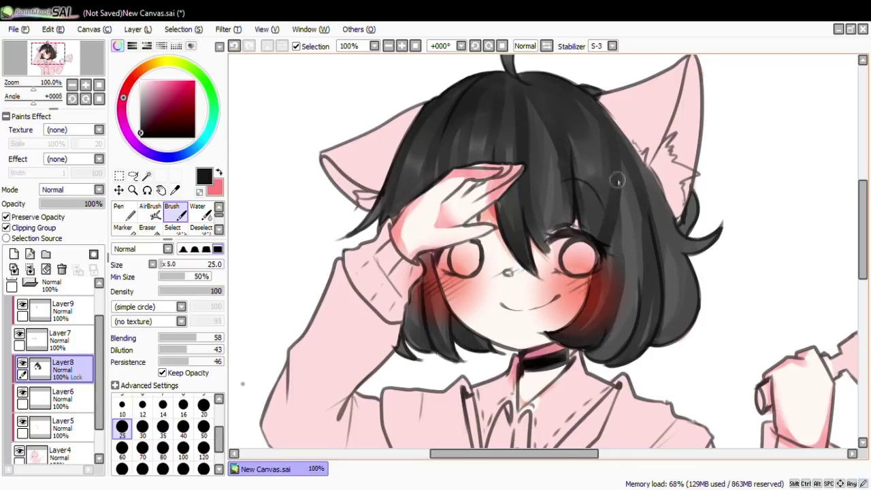
Darken the curled hair ends below the cheek and the strands where the bangs meet the long side hair
drag(639, 179, 602, 357)
key(ctrl+z)
drag(622, 324, 585, 363)
drag(605, 120, 610, 272)
drag(599, 224, 653, 231)
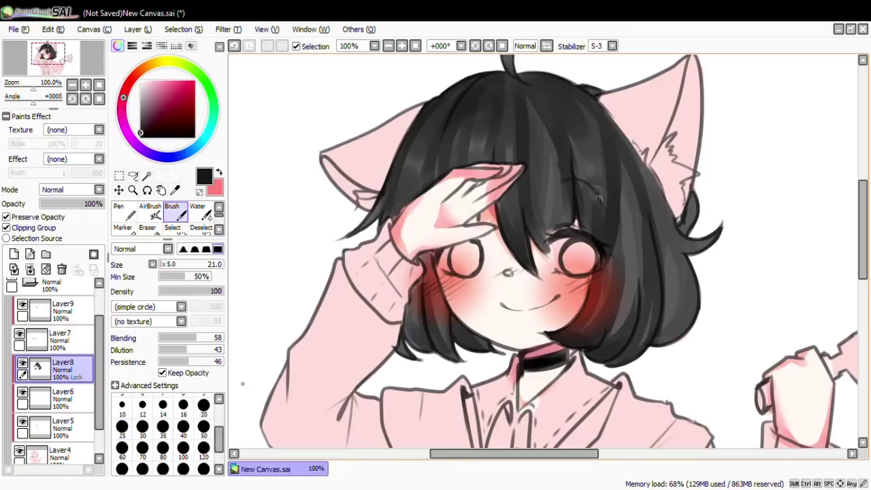
Shade the outermost side hair below the upright ear in near-black, enlarging the brush to size 35
key(bracketleft)
key(bracketleft)
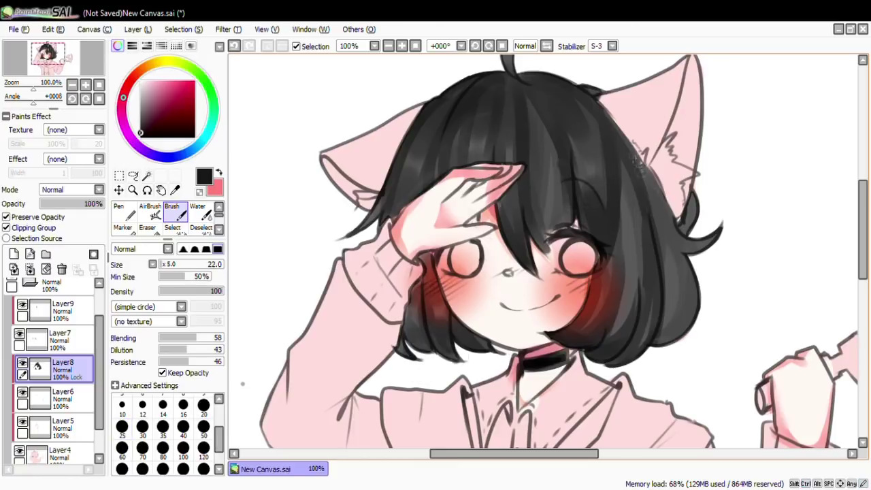
drag(685, 248, 663, 337)
key(bracketright)
key(bracketright)
key(bracketright)
drag(681, 275, 675, 320)
key(ctrl+z)
drag(660, 200, 683, 340)
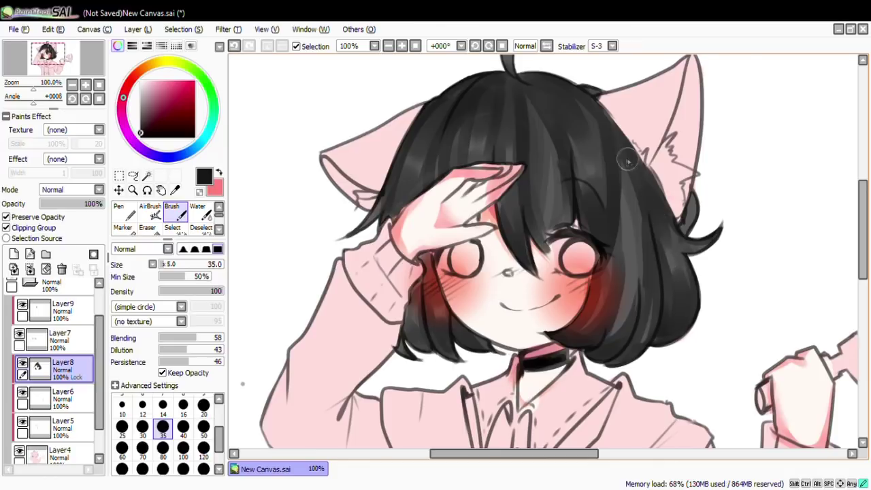
Darken the inner side hair and the top of the crown with the size 35 brush, undoing the last stroke
drag(639, 159, 612, 337)
drag(459, 87, 437, 133)
mouse_move(539, 76)
mouse_down()
mouse_move(516, 127)
mouse_move(486, 113)
mouse_up()
mouse_move(863, 260)
mouse_down()
mouse_move(862, 248)
mouse_move(863, 261)
mouse_up()
key(ctrl+z)
Paint fine near-black strands over the crown above the raised hand with the size 16 brush
key(bracketleft)
key(bracketleft)
key(bracketleft)
key(bracketleft)
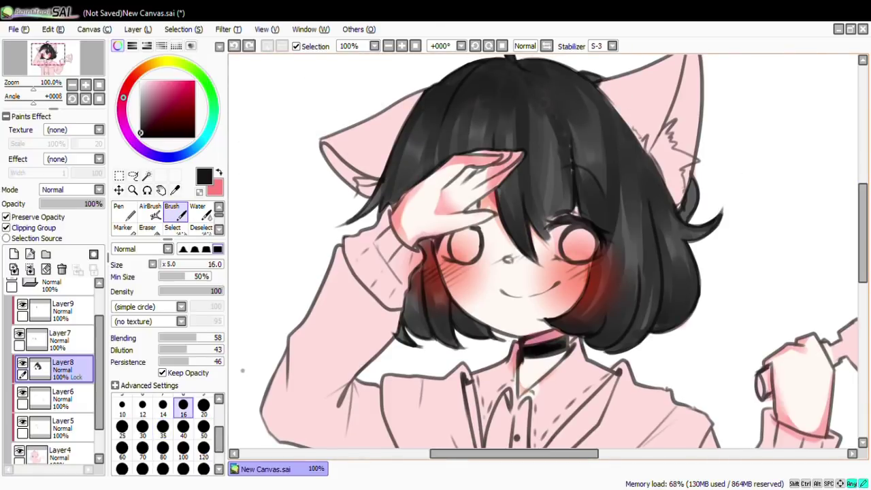
drag(519, 80, 462, 149)
key(ctrl+z)
drag(484, 102, 469, 152)
drag(507, 65, 445, 153)
drag(450, 109, 430, 174)
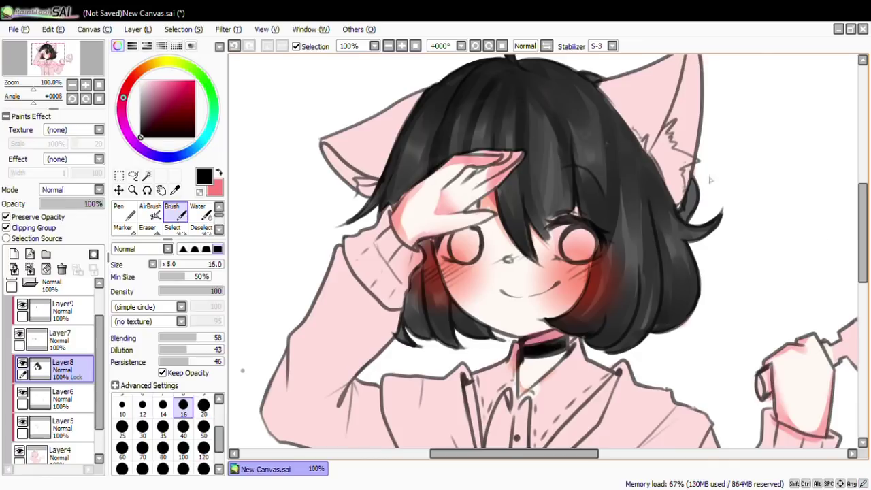
Add fine black strands to the pointed bangs and the upper side hair with the size 16 brush
scroll(544, 252, up, 3)
mouse_move(544, 138)
mouse_down()
mouse_move(589, 175)
mouse_move(616, 299)
mouse_up()
key(ctrl+z)
drag(523, 227, 537, 321)
drag(604, 158, 639, 294)
drag(649, 259, 647, 393)
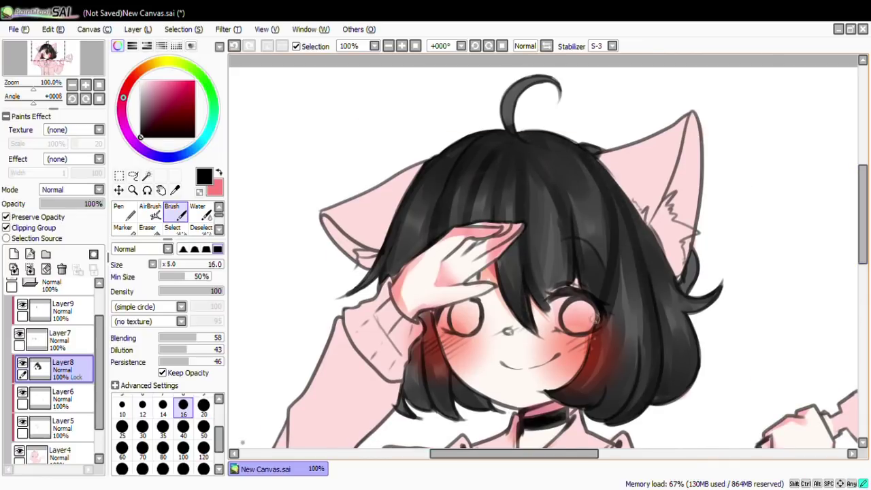
Define thin black strands through the long side hair from the uncovered eye to the outer curve
drag(593, 317, 612, 409)
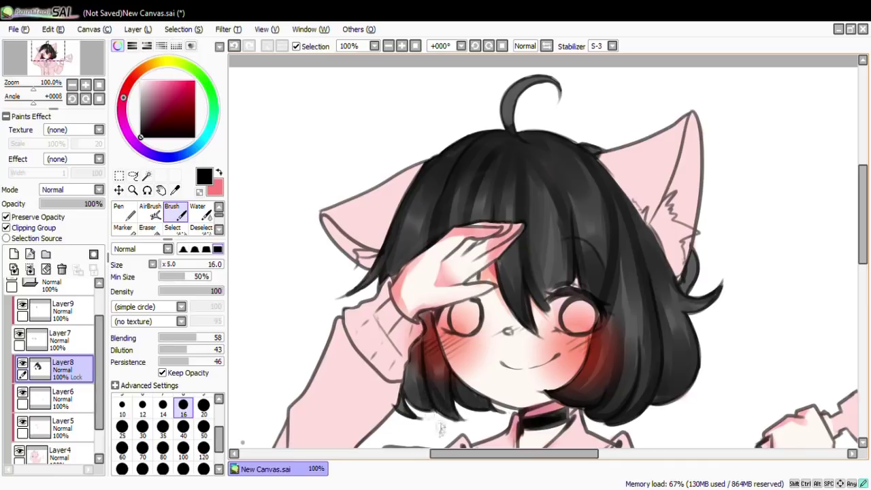
drag(680, 313, 692, 387)
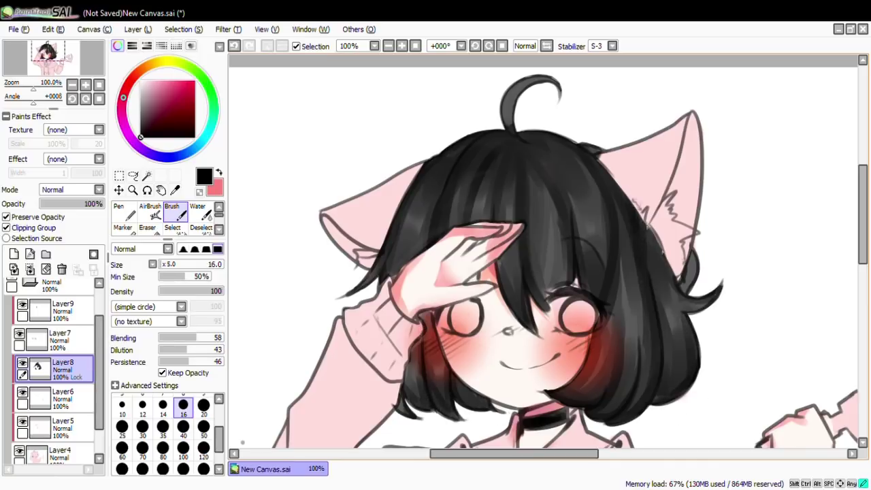
drag(663, 225, 670, 279)
drag(652, 245, 651, 394)
mouse_move(626, 249)
mouse_down()
mouse_move(628, 409)
mouse_move(633, 338)
mouse_up()
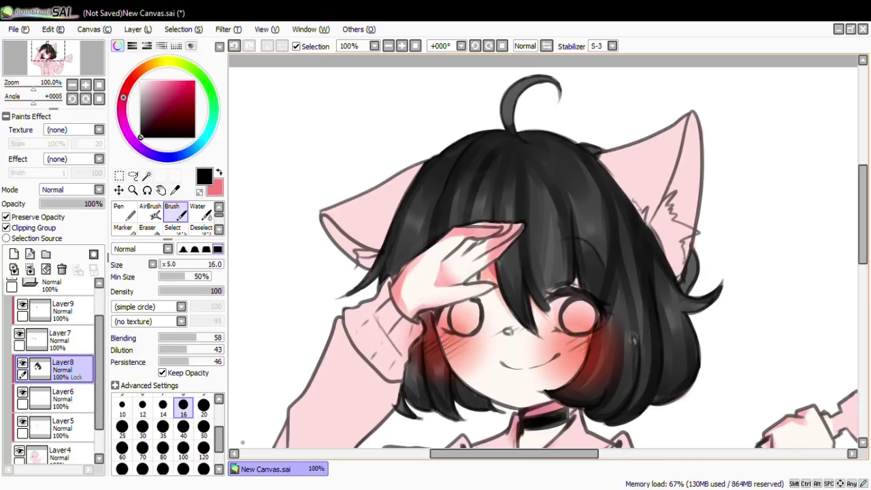
scroll(544, 252, down, 3)
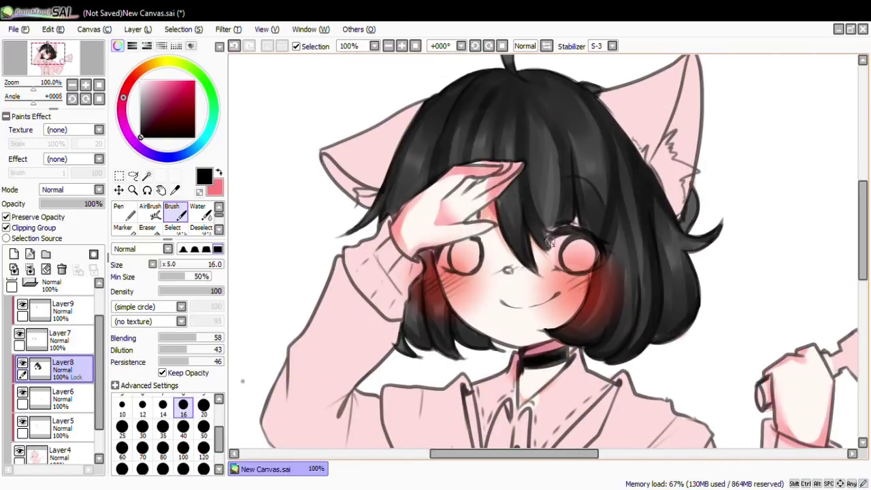
key(e)
click(68, 312)
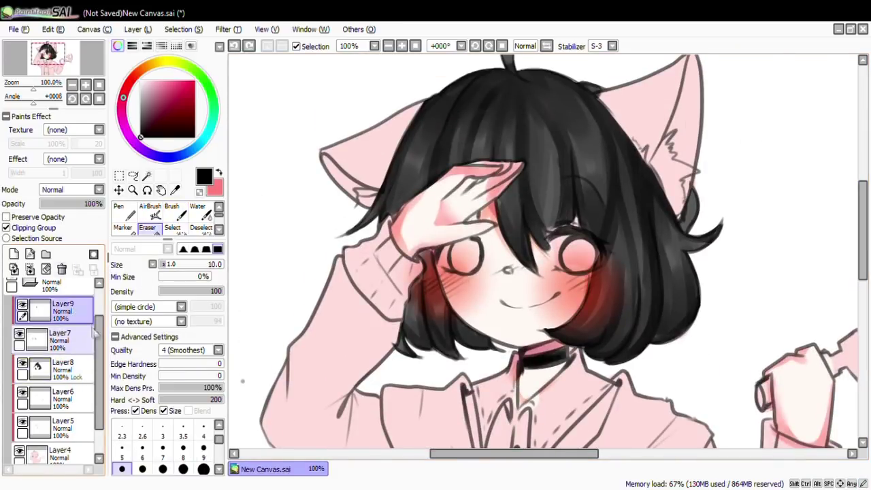
scroll(95, 332, up, 2)
click(54, 291)
key(n)
mouse_move(740, 153)
mouse_down()
mouse_move(759, 178)
mouse_move(813, 181)
mouse_move(723, 208)
mouse_move(763, 249)
mouse_move(819, 219)
mouse_up()
mouse_move(721, 258)
mouse_down()
mouse_move(741, 294)
mouse_move(728, 297)
mouse_up()
key(ctrl+z)
key(ctrl+z)
key(ctrl+z)
key(ctrl+z)
key(ctrl+z)
key(ctrl+z)
key(ctrl+z)
key(ctrl+z)
key(ctrl+z)
key(ctrl+z)
key(ctrl+z)
key(ctrl+z)
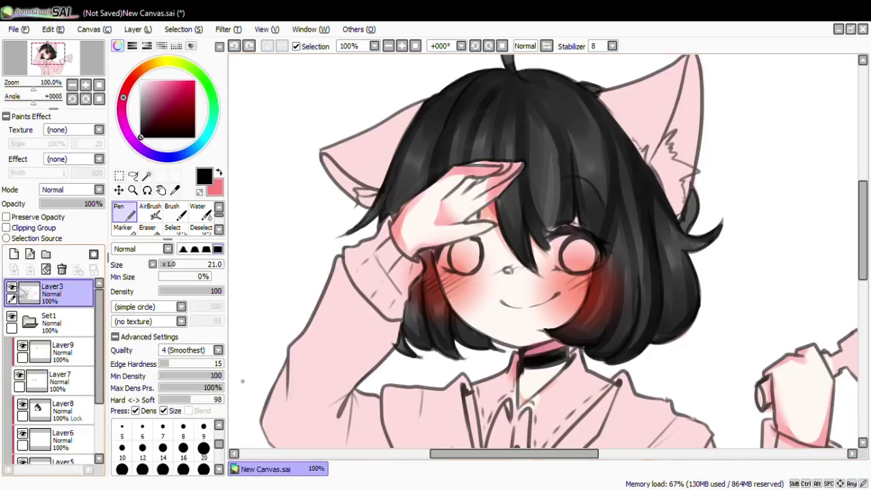
Create a new layer above Layer9 inside Set1 and choose white as the painting colour
scroll(54, 375, down, 1)
click(55, 343)
scroll(55, 340, up, 1)
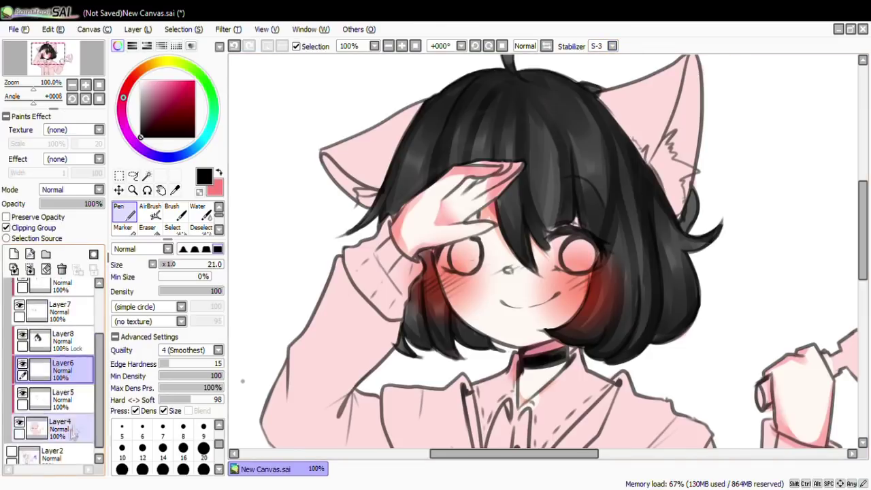
click(14, 254)
click(140, 81)
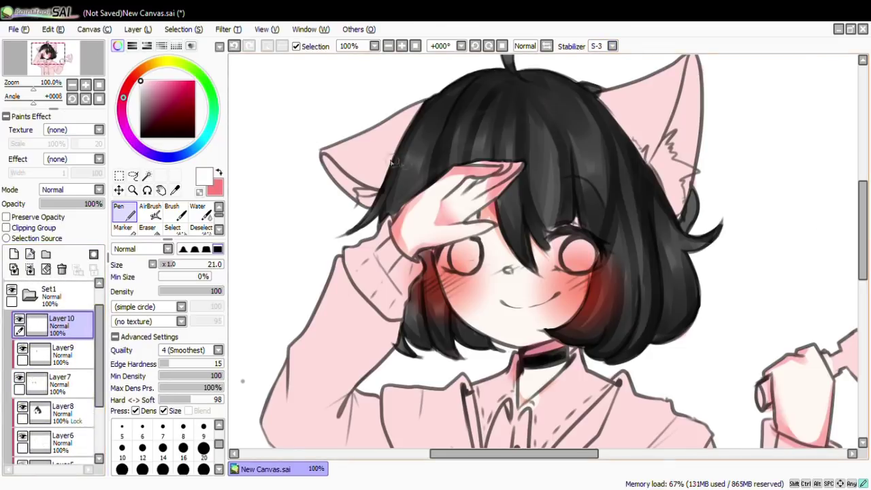
Paint both cat ears white with the Pen, enlarging it to size 43 and covering the pink around the inner-ear fur
drag(342, 157, 385, 138)
mouse_move(660, 76)
mouse_down()
mouse_move(554, 141)
mouse_move(572, 205)
mouse_up()
drag(566, 143, 552, 197)
key(])
key(])
mouse_move(612, 157)
mouse_down()
mouse_move(506, 162)
mouse_move(555, 204)
mouse_up()
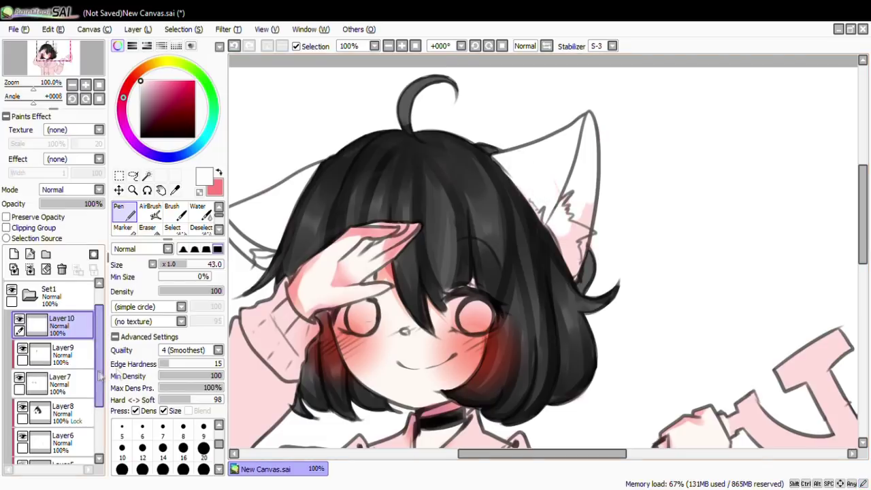
scroll(55, 353, down, 3)
click(54, 420)
drag(54, 426, 53, 454)
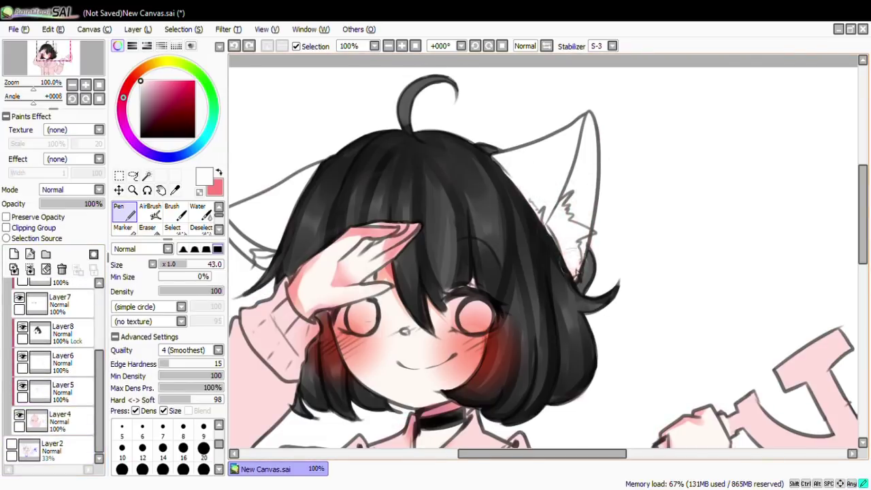
key(e)
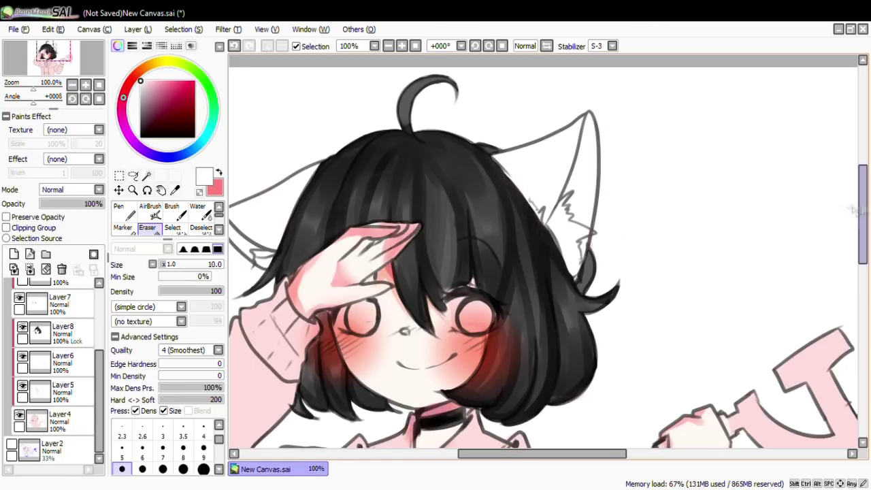
Select the hoodie's raised sleeve, hood, torso and other sleeve with the magic wand on the Layer3 line art
drag(408, 306, 531, 221)
click(147, 175)
scroll(51, 341, up, 3)
click(51, 292)
click(341, 354)
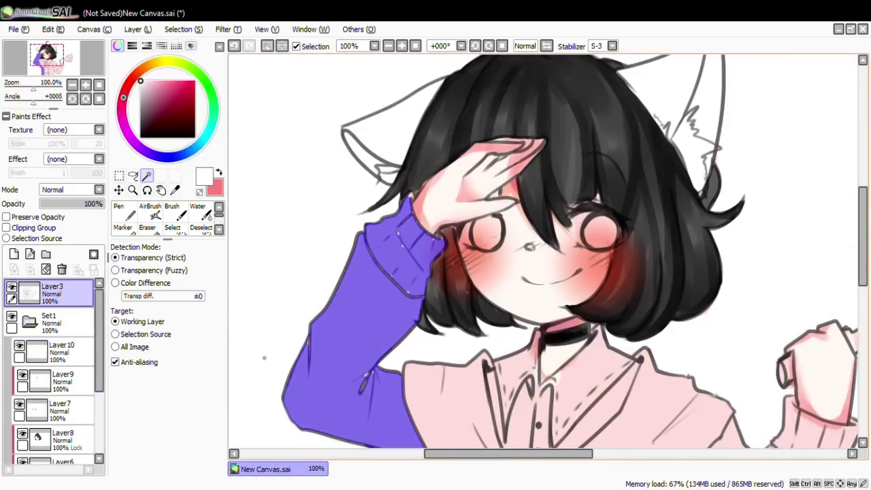
drag(862, 239, 862, 279)
click(680, 272)
click(646, 381)
click(796, 292)
Add the drawstrings, heart and missed line gaps to the hoodie selection with the selection pen at sizes 85 and 27
click(172, 225)
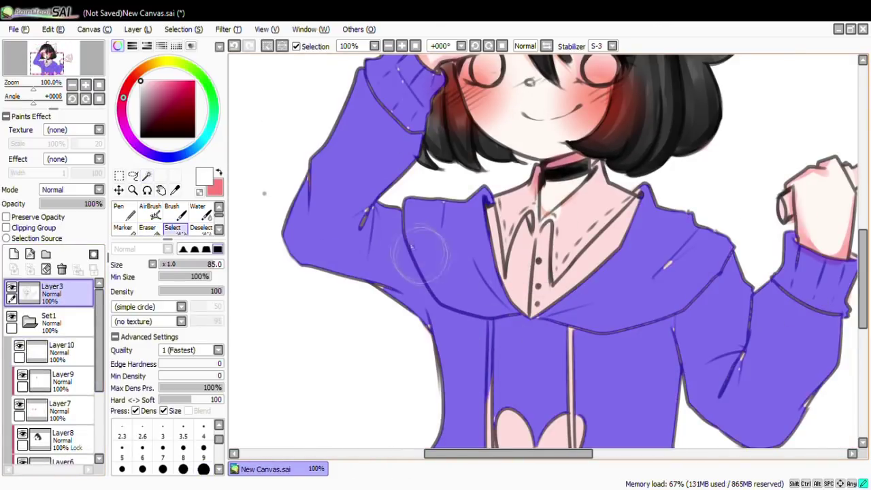
scroll(462, 319, down, 3)
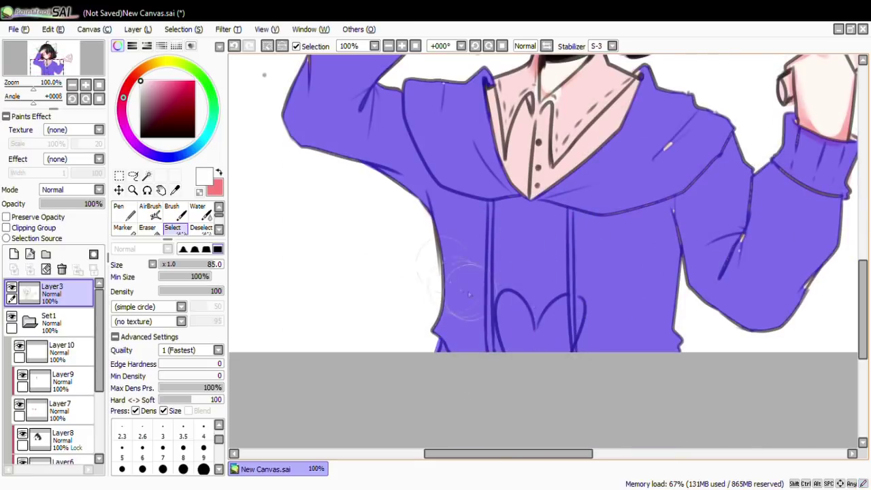
drag(469, 294, 449, 272)
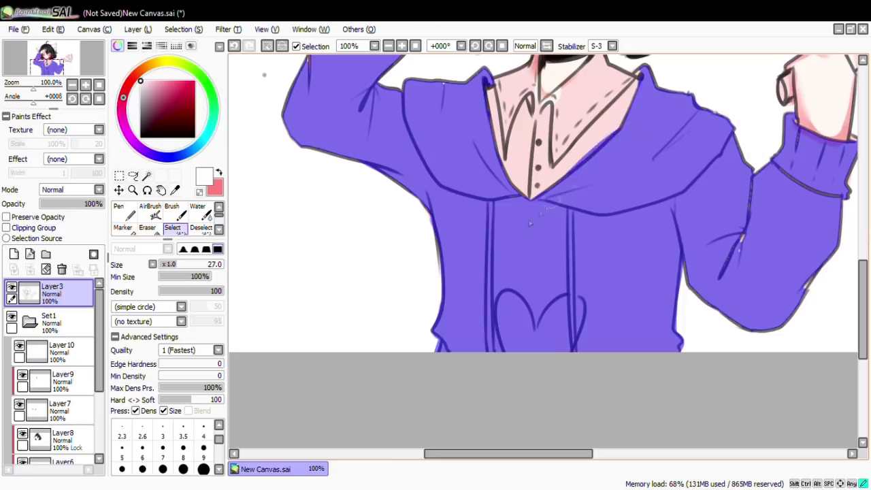
key(ctrl+z)
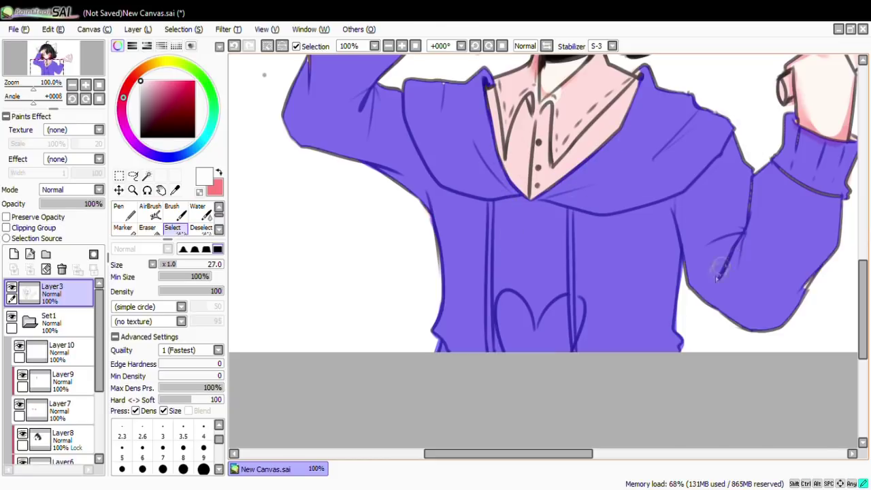
Refine the hoodie selection along the underside of the sleeve with the lowered elbow, using the size 27 selection pen
key(d)
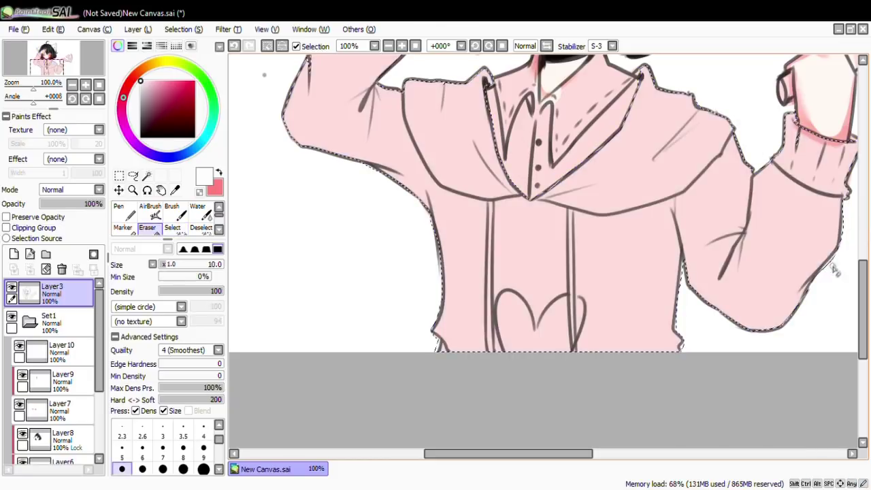
key(s)
drag(687, 279, 732, 320)
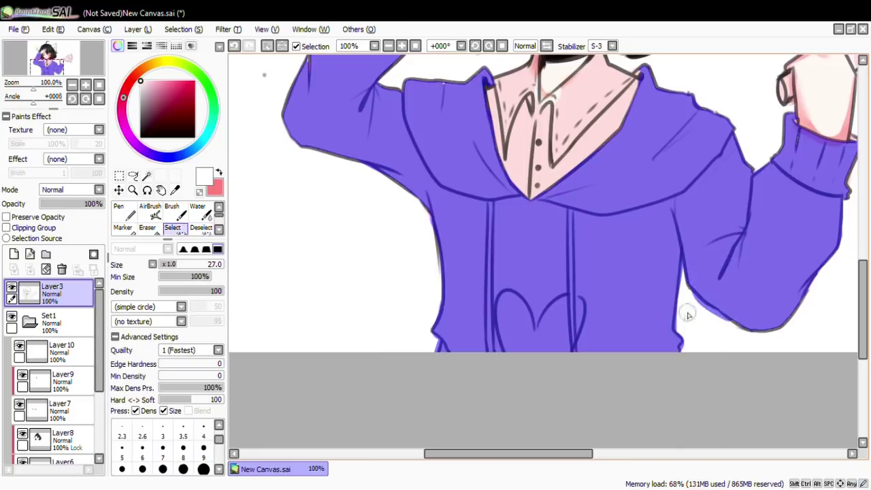
mouse_move(681, 286)
mouse_down()
mouse_move(721, 325)
mouse_move(695, 306)
mouse_up()
key(d)
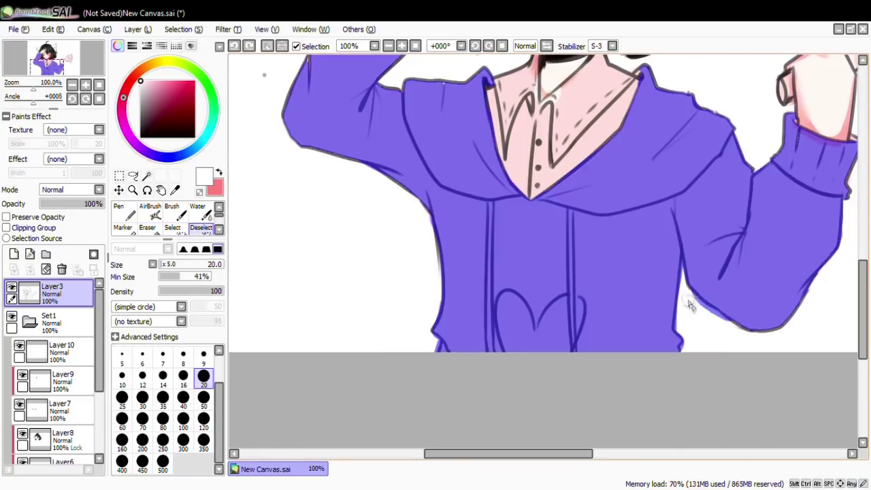
key(s)
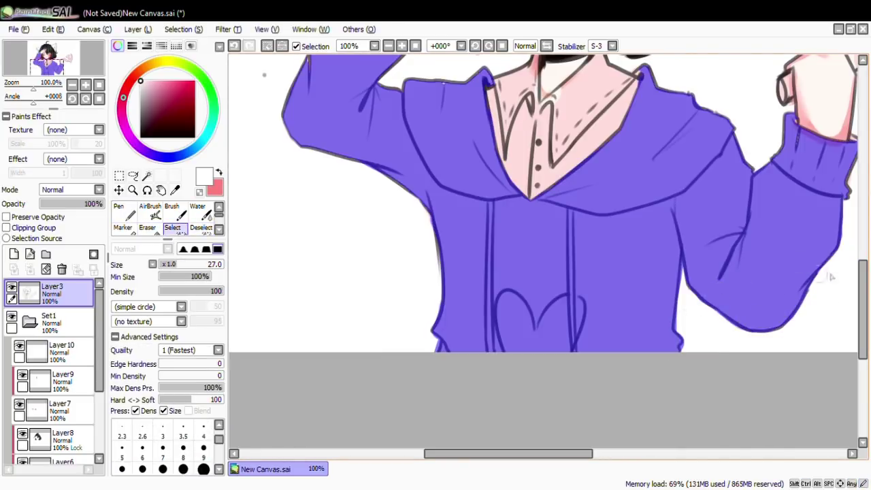
Fill the remaining selection gaps on the hood and raised sleeve with the selection pen at sizes 10 and 48
scroll(835, 194, up, 3)
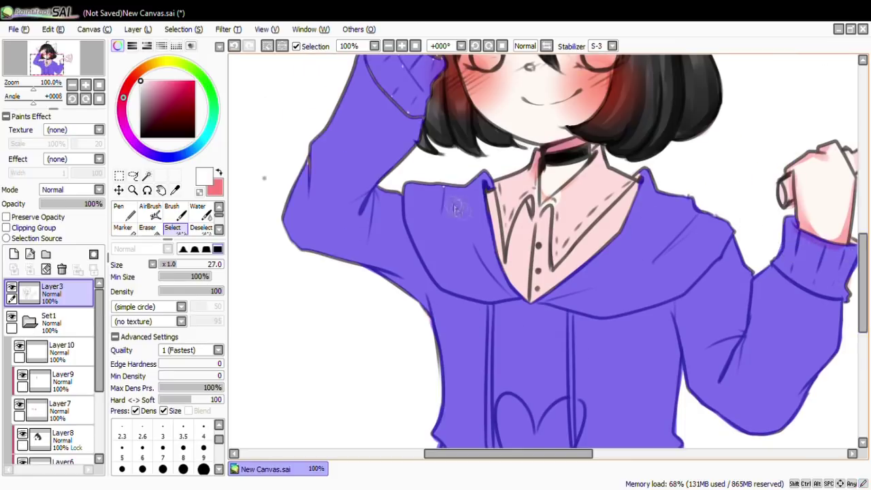
key(d)
key(s)
click(122, 468)
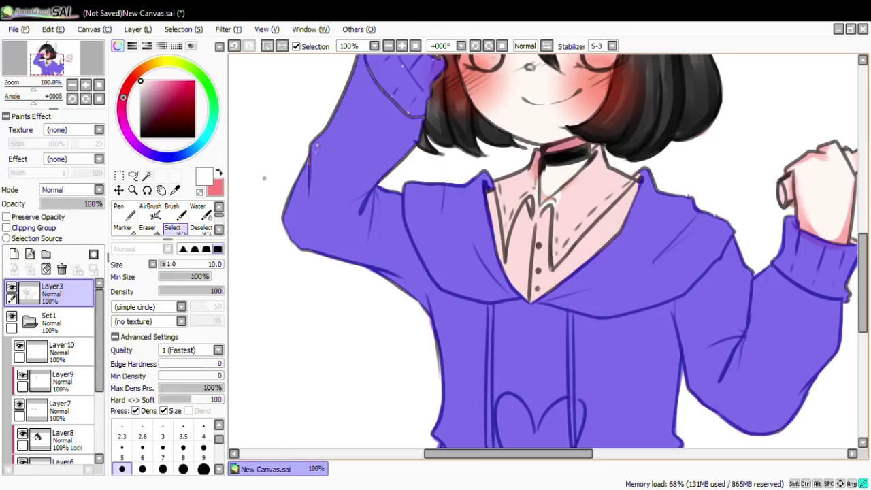
scroll(850, 243, up, 3)
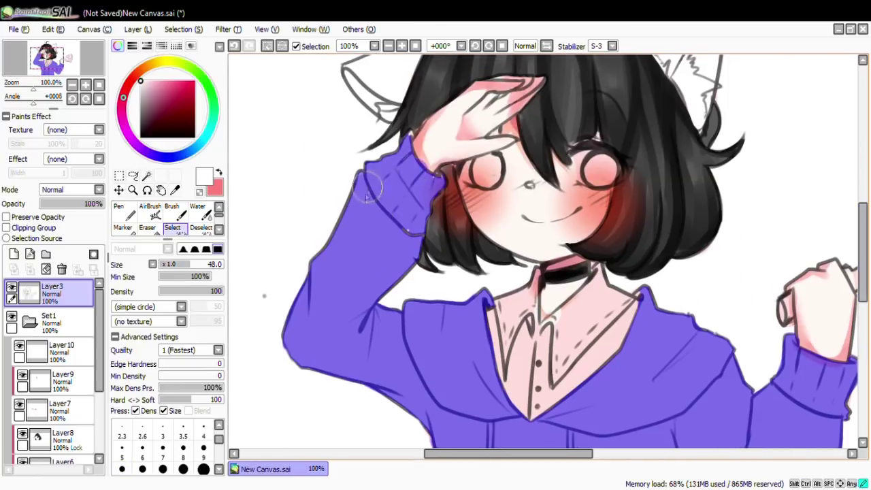
Paint the selected hoodie area white on Layer10 with the Pen and clear the selection
click(62, 351)
key(n)
scroll(865, 286, down, 5)
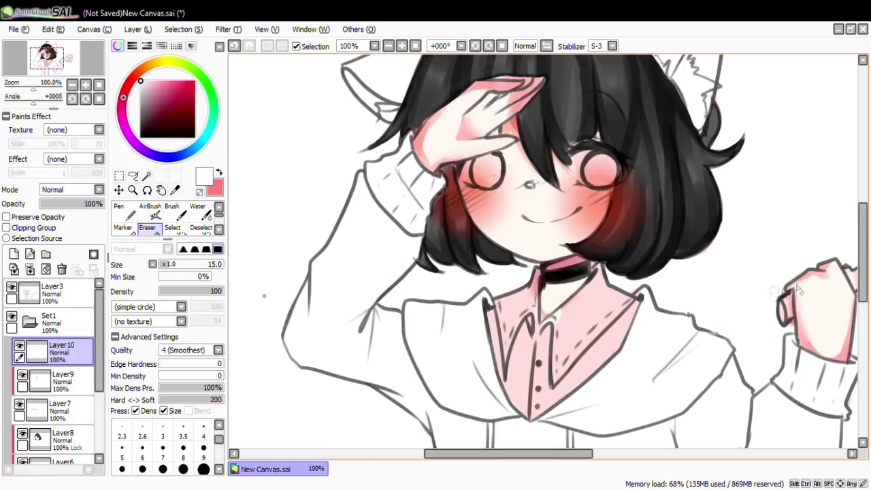
Create a clipping layer above Layer10 and pick a light purple shading colour, undoing the trial stroke on the raised sleeve
click(13, 254)
click(6, 227)
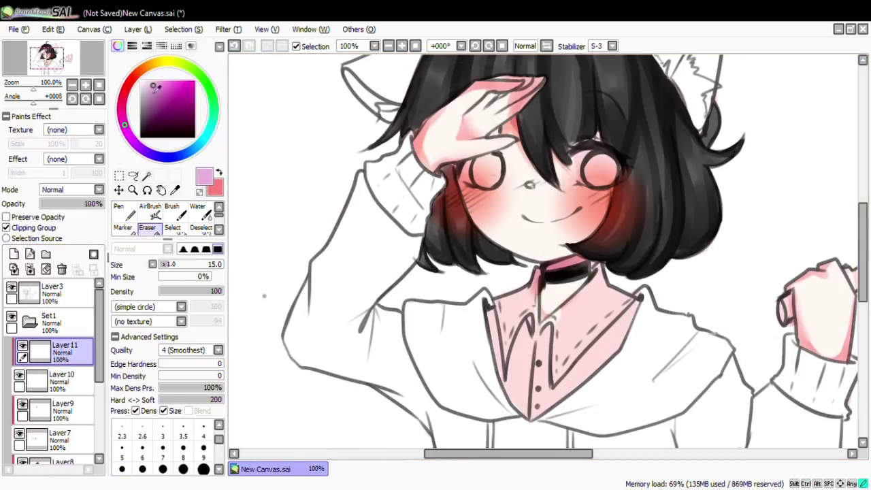
scroll(545, 251, down, 3)
key(n)
key(b)
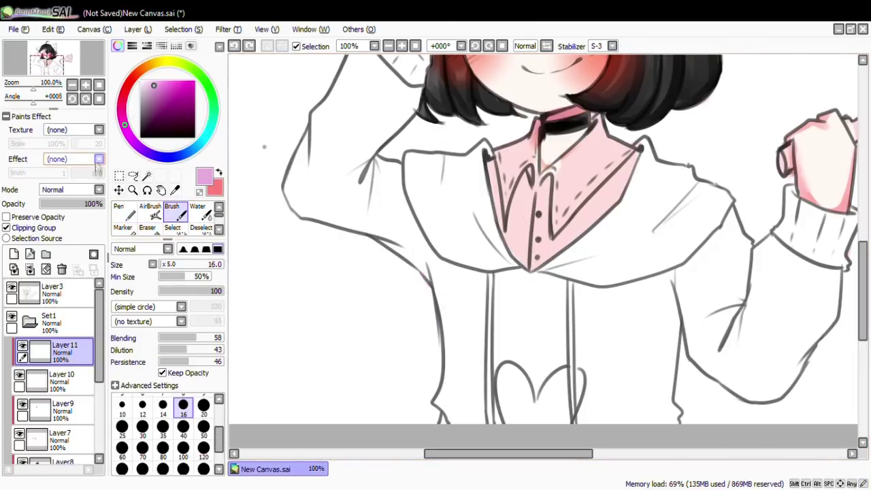
drag(381, 160, 362, 231)
key(ctrl+z)
Paint light purple shadows below the raised sleeve's cuff and at its outer fold, trimming them with a size 110 eraser
scroll(362, 231, up, 2)
mouse_move(407, 166)
mouse_down()
mouse_move(357, 99)
mouse_move(350, 102)
mouse_move(400, 179)
mouse_move(301, 177)
mouse_up()
drag(326, 177, 401, 182)
key(bracketright)
key(bracketright)
key(bracketright)
key(bracketright)
key(bracketright)
key(bracketright)
key(bracketright)
key(bracketright)
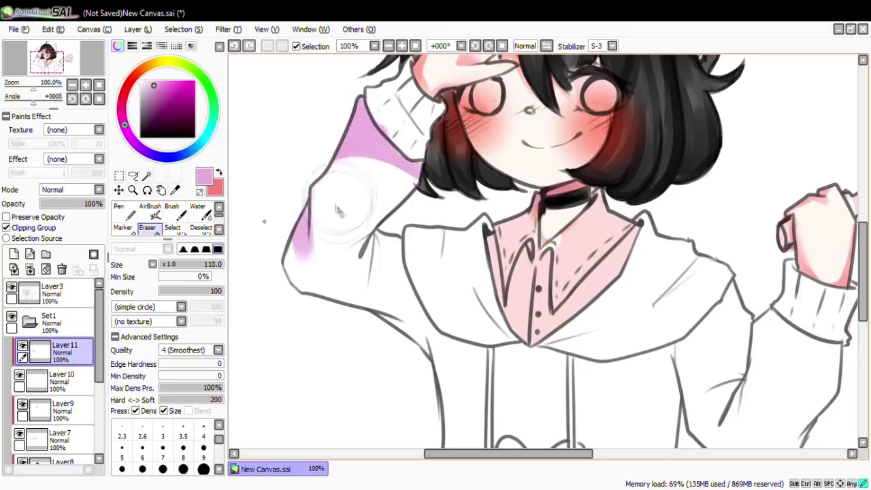
drag(346, 222, 292, 234)
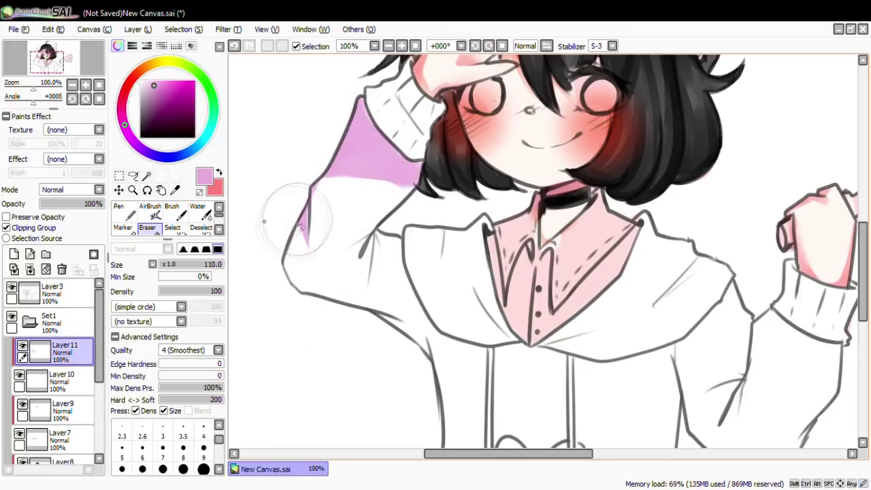
Shade the crease beside the hood and the underarm edge in light purple, trimming with a size 35 eraser
key(n)
drag(374, 315, 426, 350)
key(b)
mouse_move(360, 245)
mouse_down()
mouse_move(371, 279)
mouse_move(377, 204)
mouse_move(387, 231)
mouse_up()
key(e)
key(bracketleft)
key(bracketleft)
key(bracketleft)
key(bracketleft)
key(bracketleft)
key(bracketleft)
drag(401, 265, 397, 217)
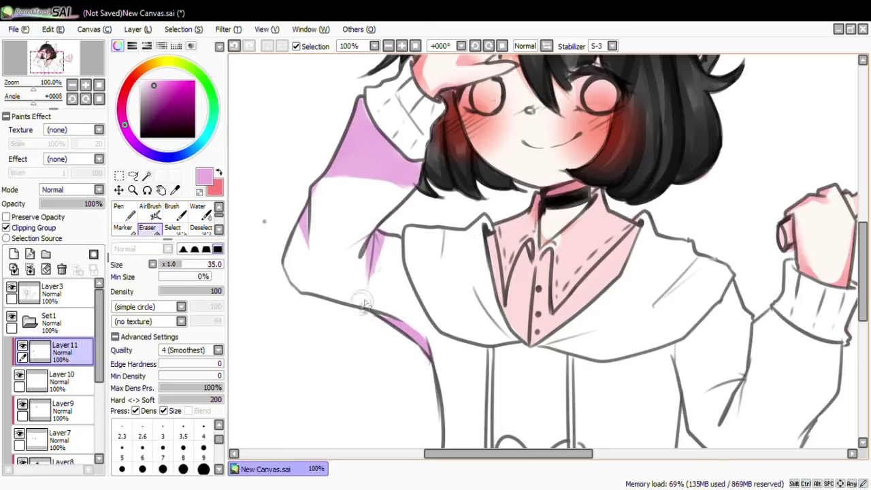
Blend the shoulder crease with a size 32 soft brush and extend purple shading along the inner raised sleeve, undoing a stray stroke
key(b)
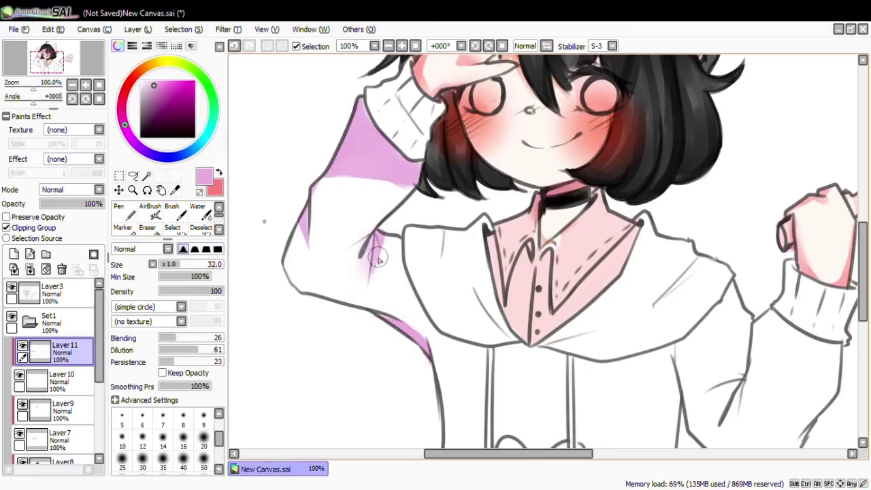
key(n)
key(b)
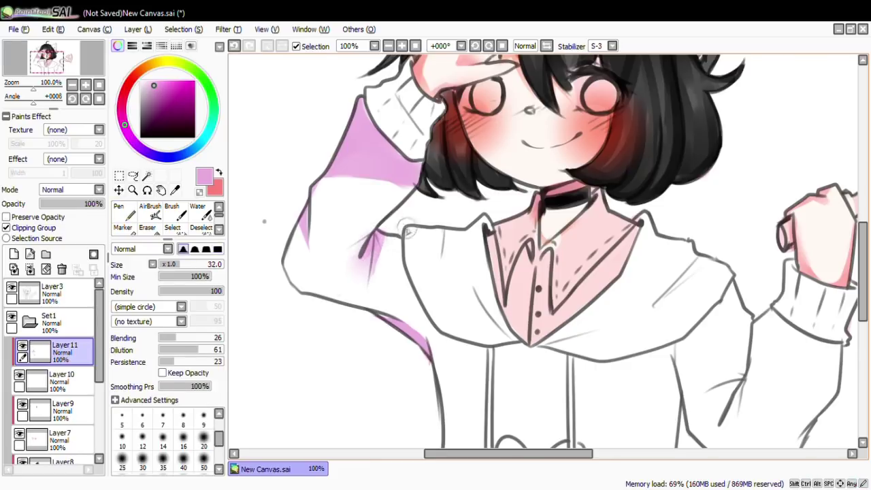
key(n)
key(b)
drag(394, 266, 401, 253)
key(ctrl+z)
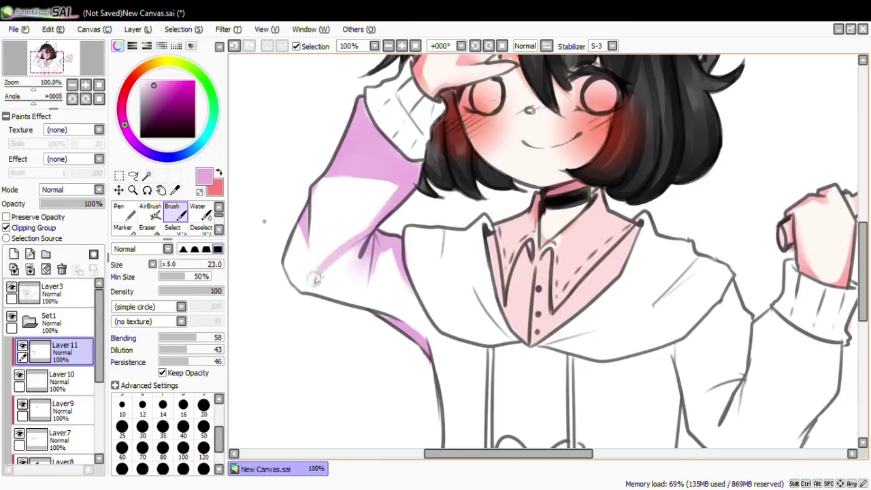
key(e)
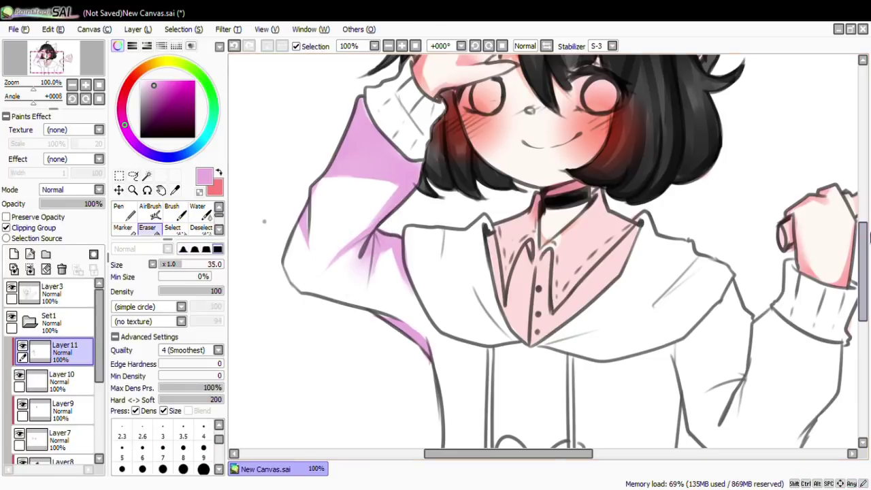
Shade the raised sleeve's elbow and underside folds in light purple, shaping them with the size 35 eraser
scroll(313, 258, up, 3)
scroll(313, 259, down, 3)
key(n)
key(b)
mouse_move(289, 211)
mouse_down()
mouse_move(286, 269)
mouse_move(370, 235)
mouse_move(344, 275)
mouse_move(361, 241)
mouse_up()
key(e)
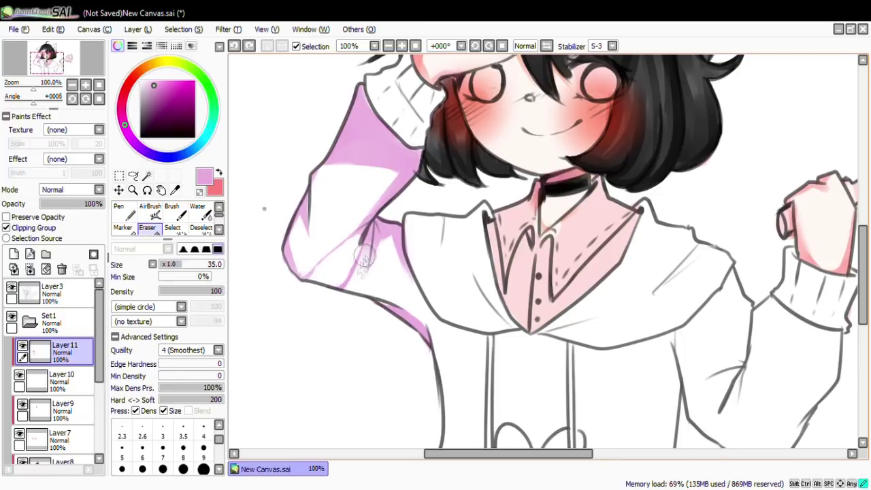
key(b)
mouse_move(347, 272)
mouse_down()
mouse_move(354, 293)
mouse_move(357, 269)
mouse_move(401, 272)
mouse_up()
key(e)
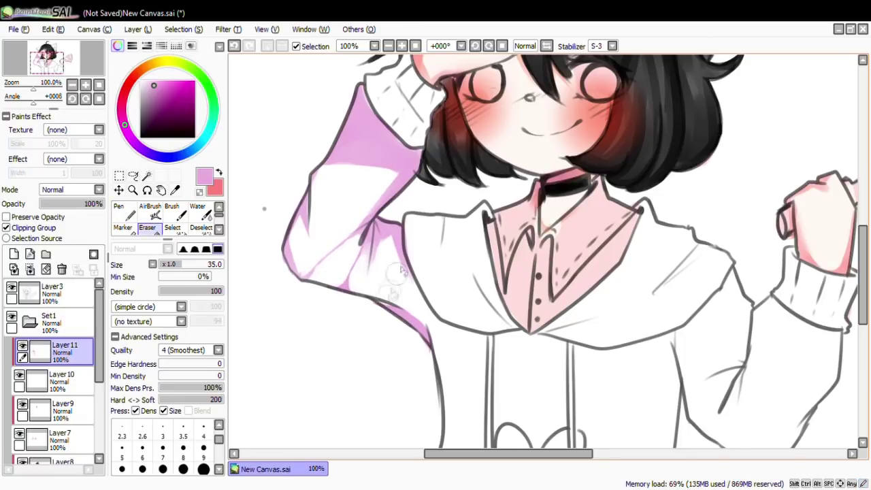
Paint light purple shadows along the hood's outer edge and down the torso side to the hem with the size 23 brush
scroll(402, 271, down, 2)
key(n)
key(ctrl+z)
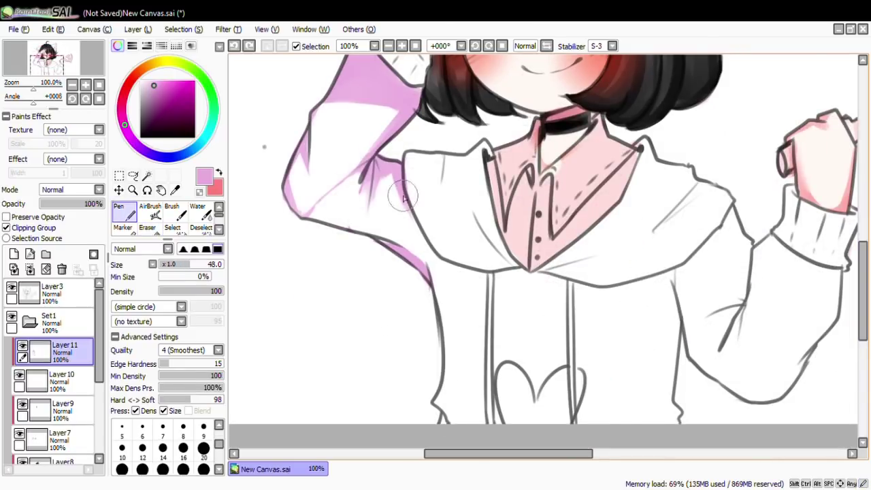
key(b)
mouse_move(434, 291)
mouse_down()
mouse_move(436, 354)
mouse_move(466, 421)
mouse_up()
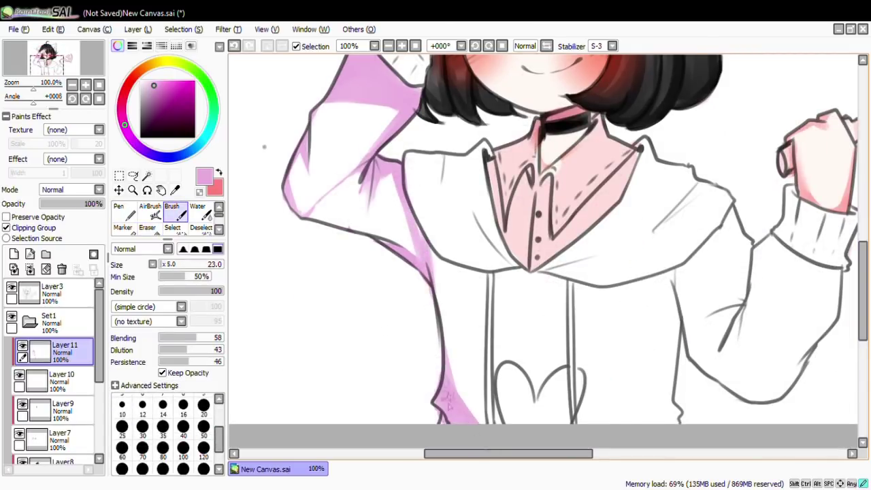
key(n)
scroll(354, 109, up, 4)
scroll(354, 109, down, 4)
key(n)
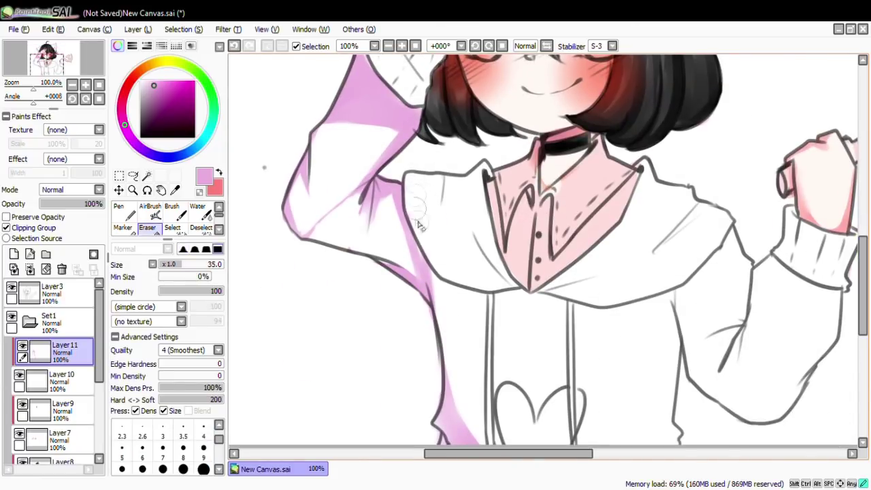
Shade the hood's folds on the raised-arm side in light purple, tapering them with the eraser reduced to size 14
key(b)
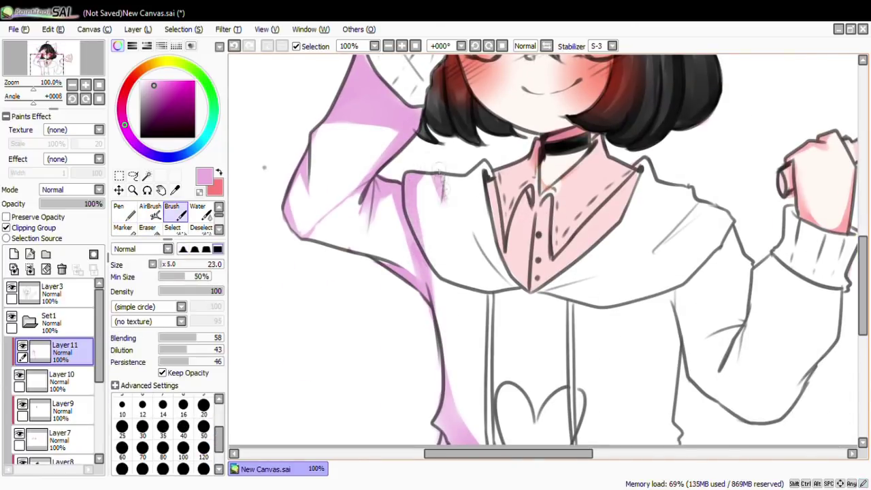
key(e)
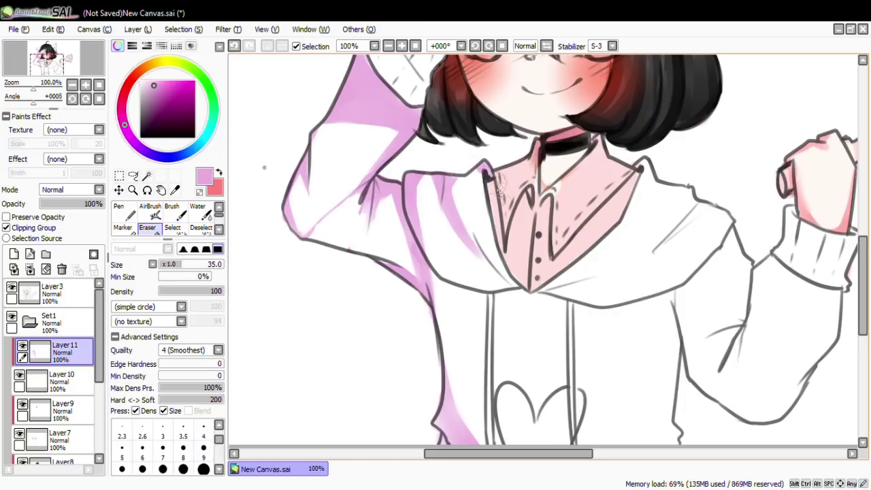
key(b)
mouse_move(490, 176)
mouse_down()
mouse_move(461, 188)
mouse_move(480, 232)
mouse_up()
key(e)
key(bracketleft)
key(bracketleft)
key(bracketleft)
key(bracketleft)
key(bracketleft)
drag(482, 180, 501, 271)
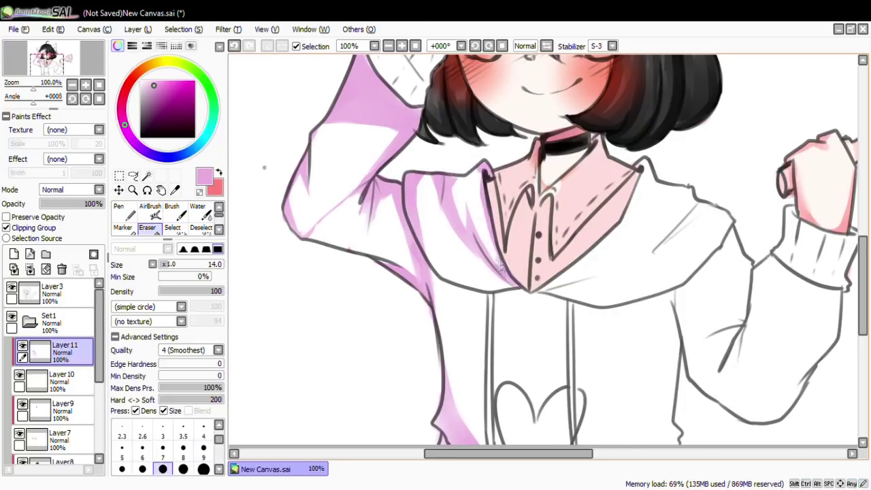
Shade the hood's opposite side and lower rim in light purple, blending the area below the collar with a size 32 soft brush
key(b)
mouse_move(436, 245)
mouse_down()
mouse_move(466, 277)
mouse_move(511, 289)
mouse_move(567, 216)
mouse_move(561, 277)
mouse_move(622, 230)
mouse_up()
mouse_move(685, 172)
mouse_down()
mouse_move(629, 193)
mouse_move(704, 177)
mouse_move(636, 261)
mouse_move(609, 268)
mouse_move(660, 208)
mouse_move(632, 258)
mouse_move(655, 219)
mouse_up()
key(e)
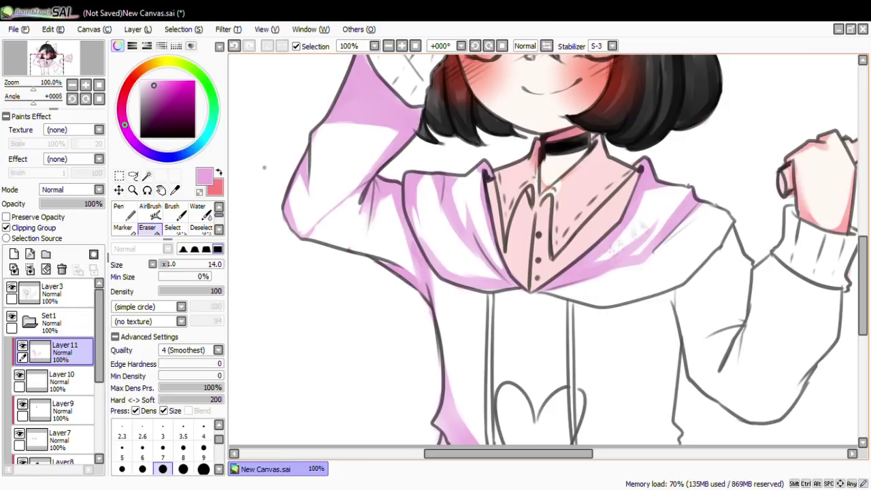
key(b)
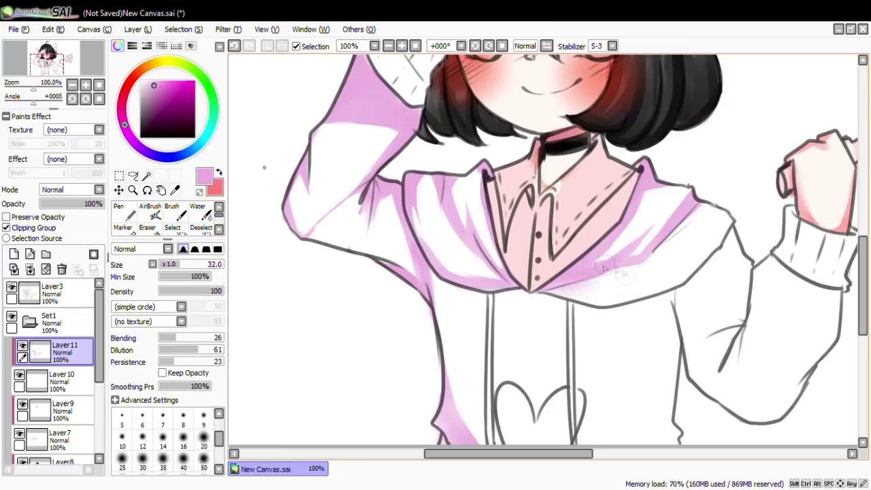
key(b)
mouse_move(544, 296)
mouse_down()
mouse_move(680, 274)
mouse_move(659, 290)
mouse_move(670, 264)
mouse_move(738, 212)
mouse_up()
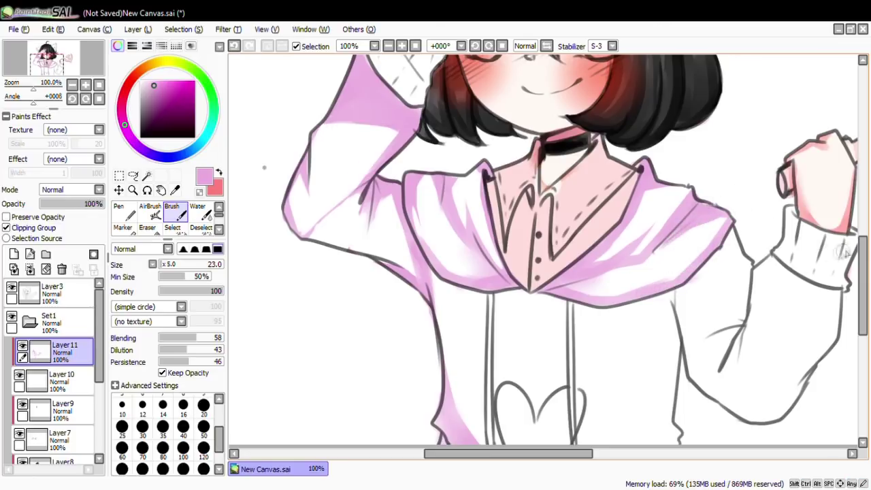
Accent the hood's upper crease on the raised-arm side with a darker purple and add a clipped layer above the shading
alt+click(495, 153)
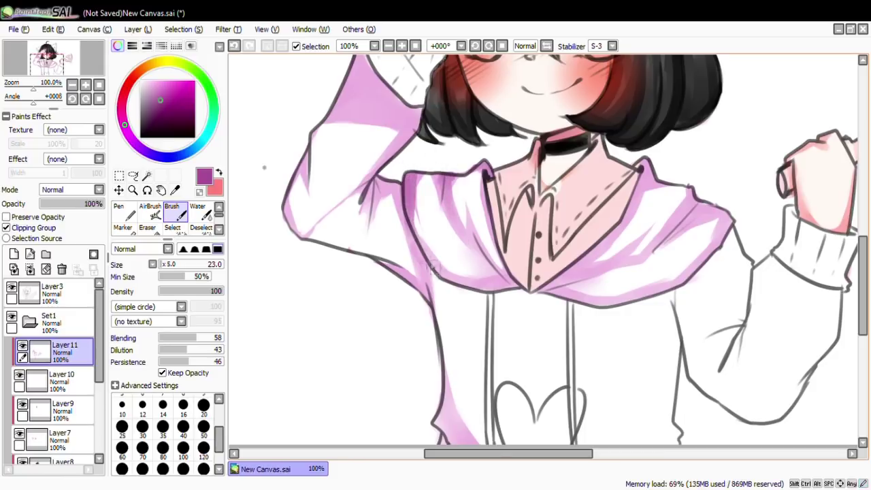
mouse_move(865, 259)
mouse_down()
mouse_move(865, 232)
mouse_move(865, 249)
mouse_up()
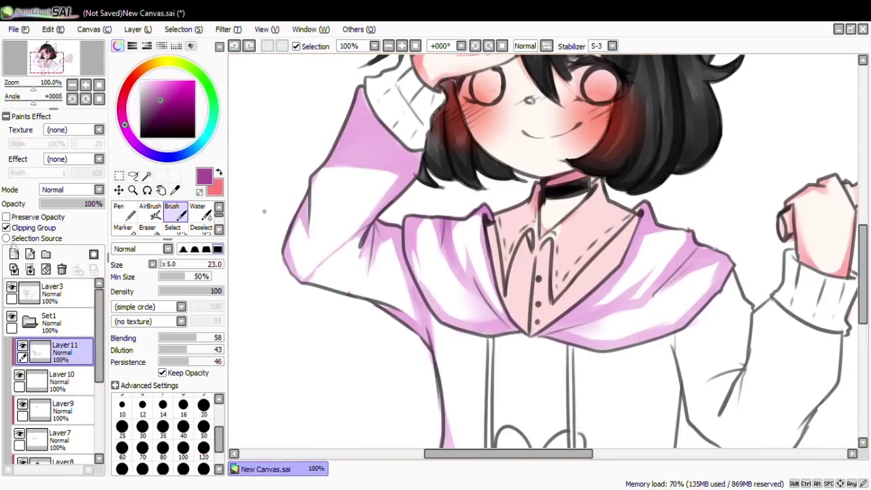
click(14, 254)
mouse_move(360, 89)
mouse_down()
mouse_move(387, 149)
mouse_move(415, 170)
mouse_up()
key(n)
drag(350, 102, 409, 170)
drag(422, 119, 375, 167)
scroll(374, 168, up, 2)
click(73, 204)
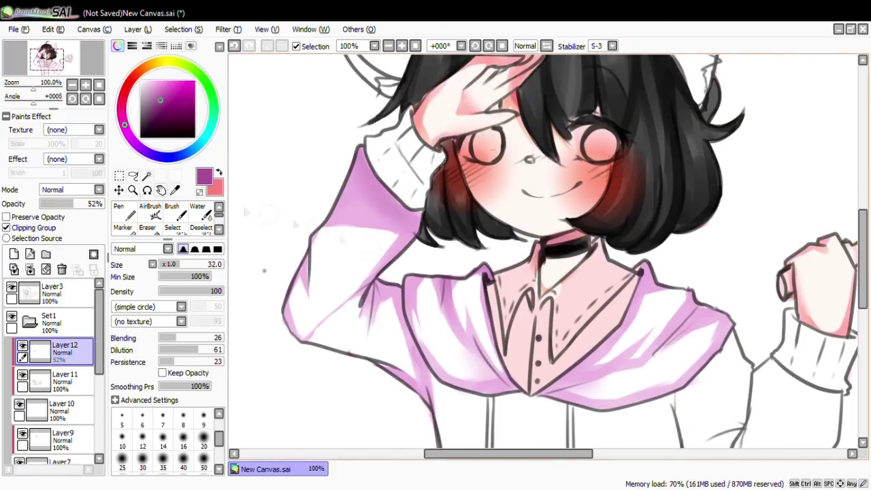
key(ctrl+z)
key(ctrl+z)
Deepen the raised sleeve's shadow below the cuff in darker purple with a size 57 brush and merge the layer down
key(b)
drag(340, 126, 378, 187)
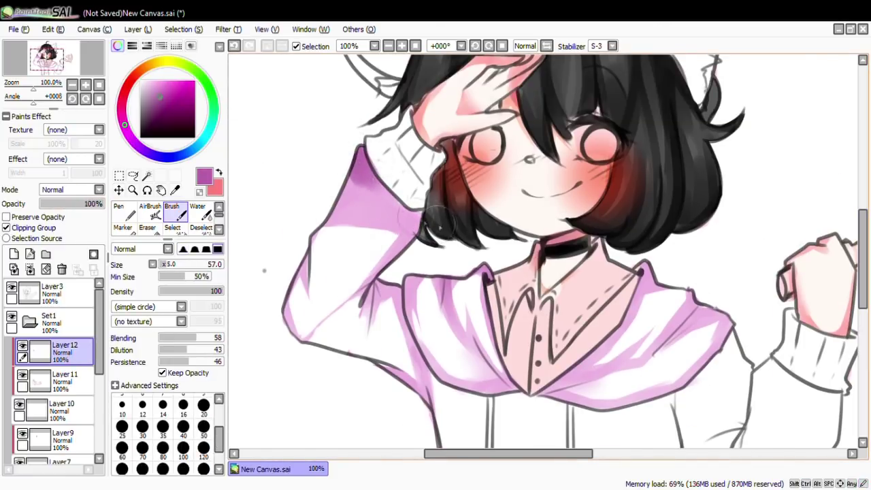
drag(438, 226, 391, 197)
key(ctrl+z)
drag(350, 146, 383, 202)
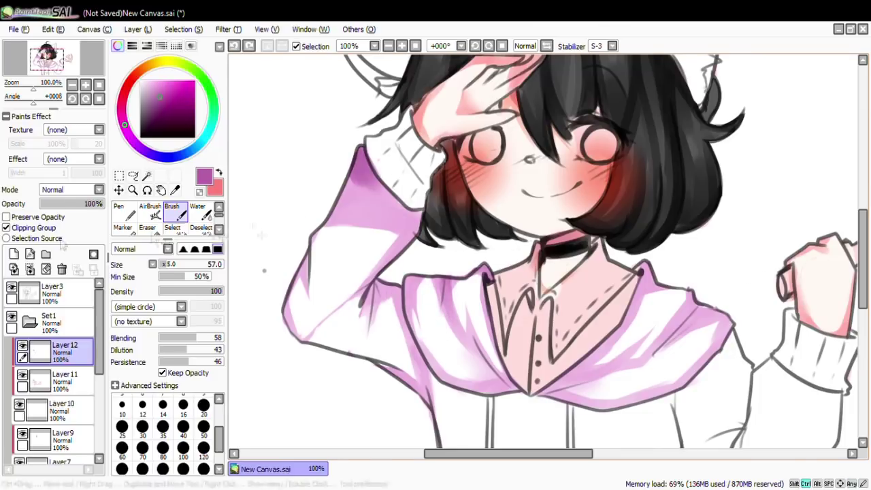
key(ctrl+e)
Sample the light purple, shade the torso's hem corner on the lowered-arm side, and try a shadow beneath the hood
scroll(261, 235, down, 4)
alt+click(460, 323)
drag(520, 280, 674, 277)
key(e)
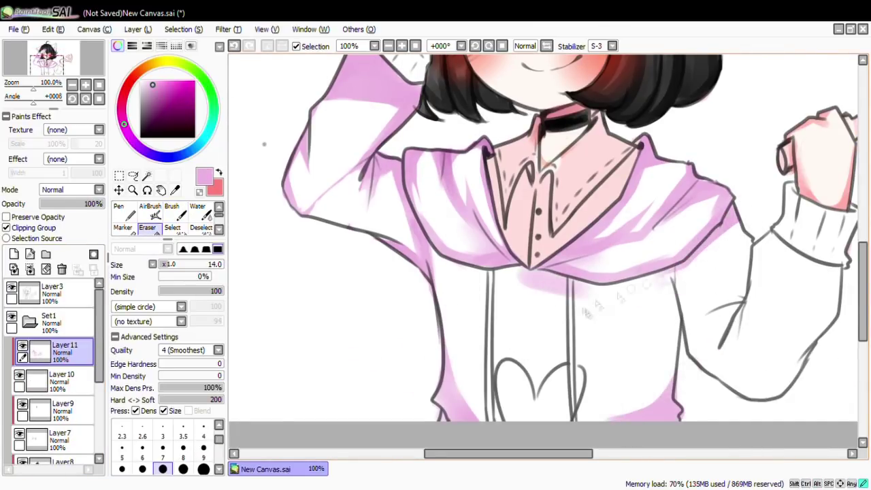
Shade the lowered arm's upper sleeve and elbow crease in light purple with a size 38 brush, trimming with the size 14 eraser
key(b)
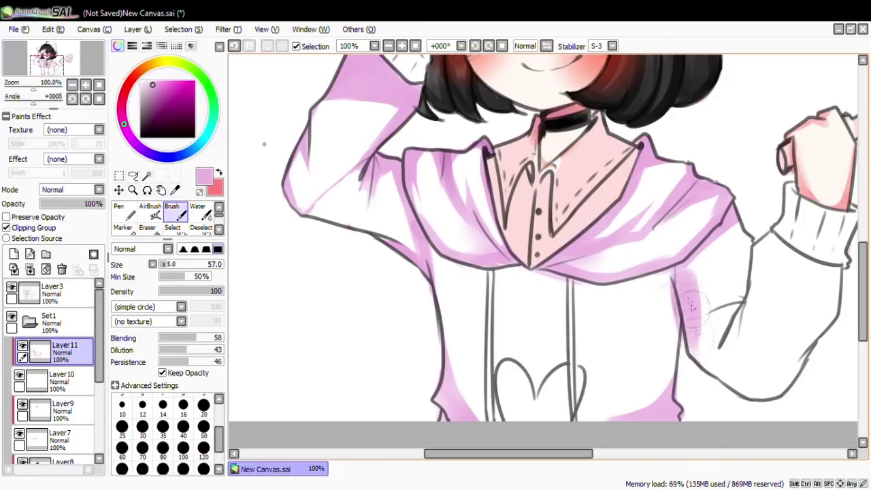
drag(754, 228, 736, 320)
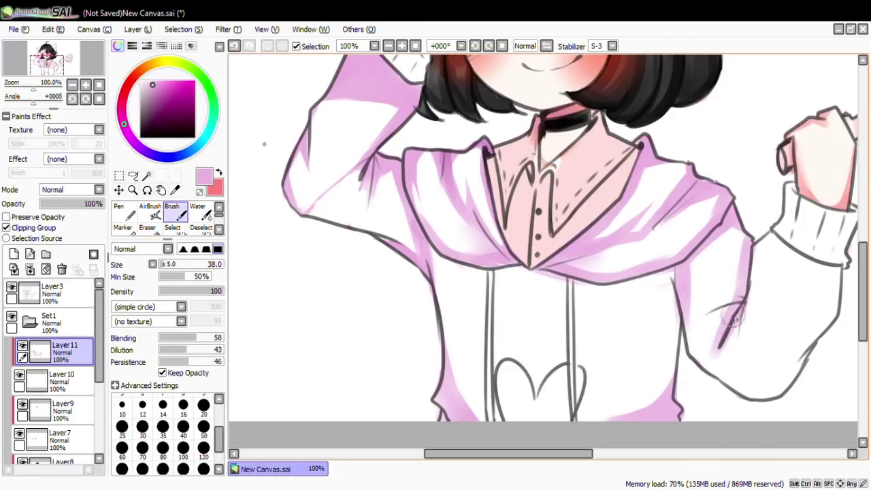
key(n)
key(b)
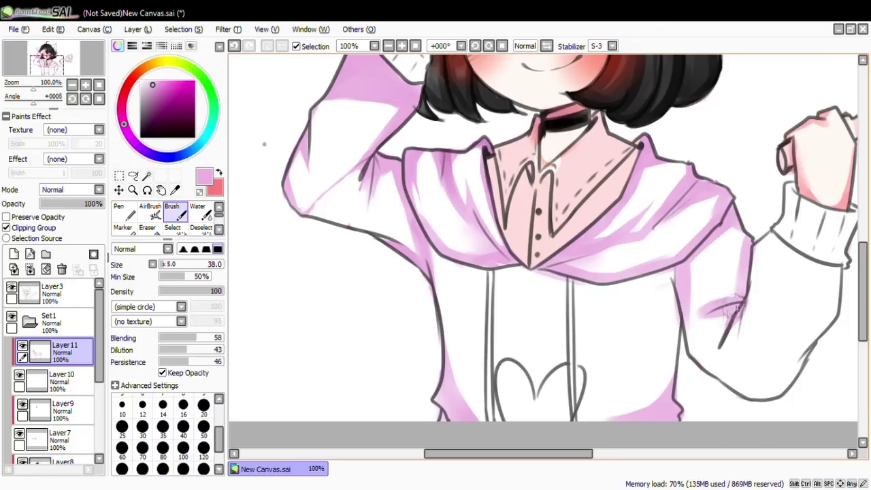
key(e)
key(b)
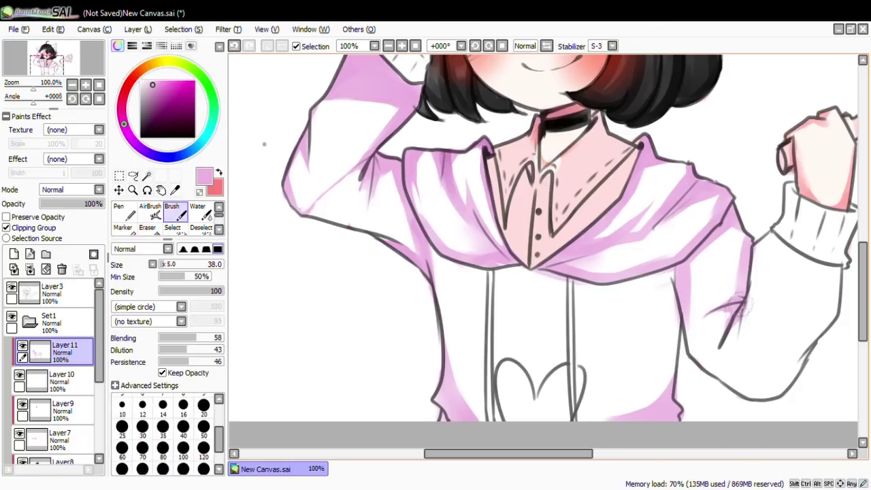
key(e)
key(b)
Paint light purple shadows below the lowered arm's cuff and along the sleeve's underside, trimming their edges with the eraser
mouse_move(752, 242)
mouse_down()
mouse_move(780, 272)
mouse_move(842, 299)
mouse_up()
drag(835, 333, 763, 380)
key(e)
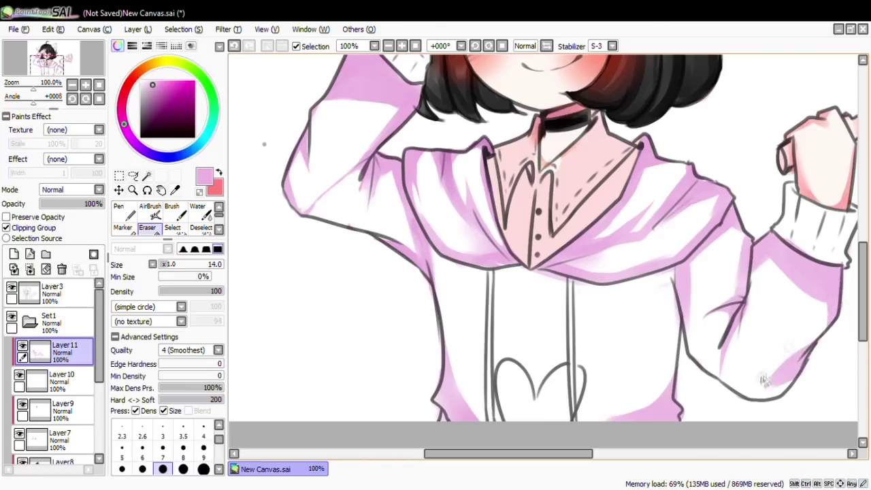
key(b)
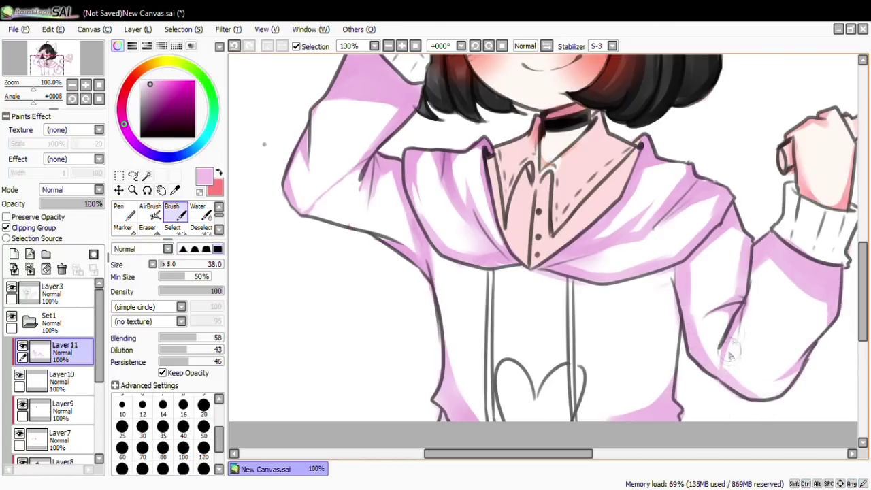
key(e)
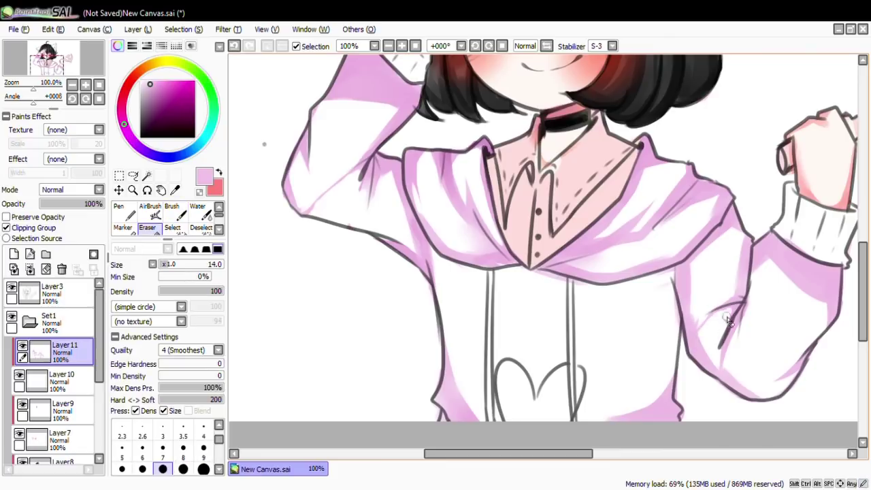
Soften the lowered sleeve's shading with the size 70 Water tool and refine the fold below the elbow crease
scroll(849, 275, down, 1)
key(n)
key(w)
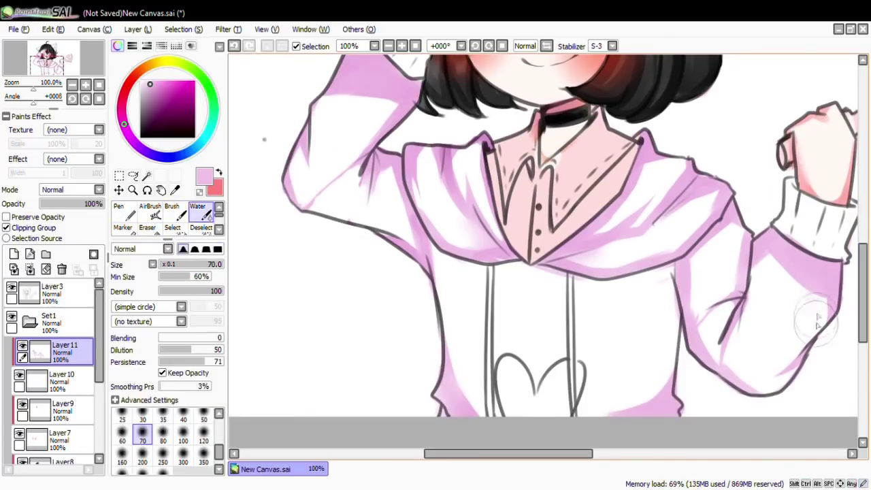
key(b)
key(e)
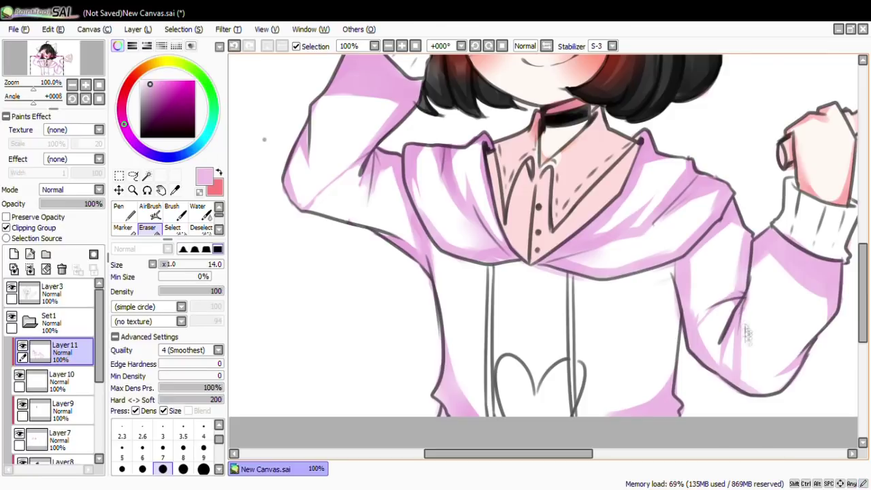
Shade both ribbed sleeve cuffs in light purple with a size 22 brush and save the canvas
scroll(746, 301, up, 5)
scroll(747, 301, down, 2)
key(minus)
key(b)
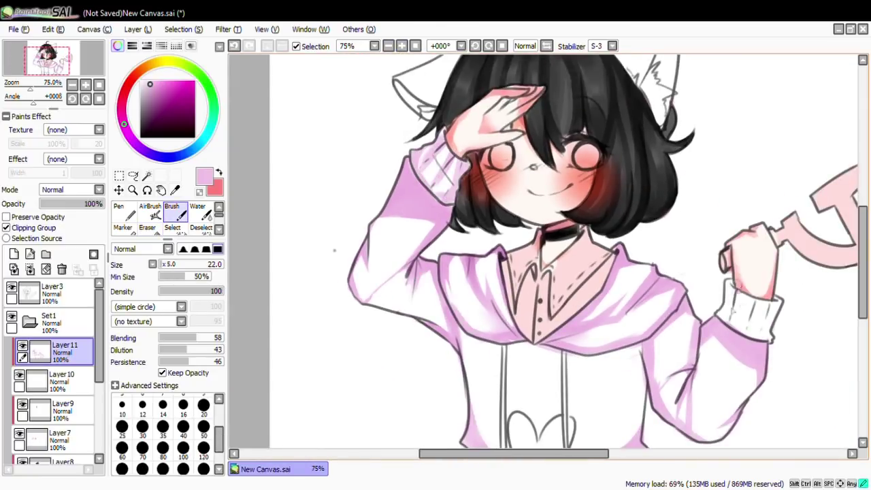
mouse_move(733, 290)
mouse_down()
mouse_move(746, 338)
mouse_move(772, 307)
mouse_up()
key(ctrl+s)
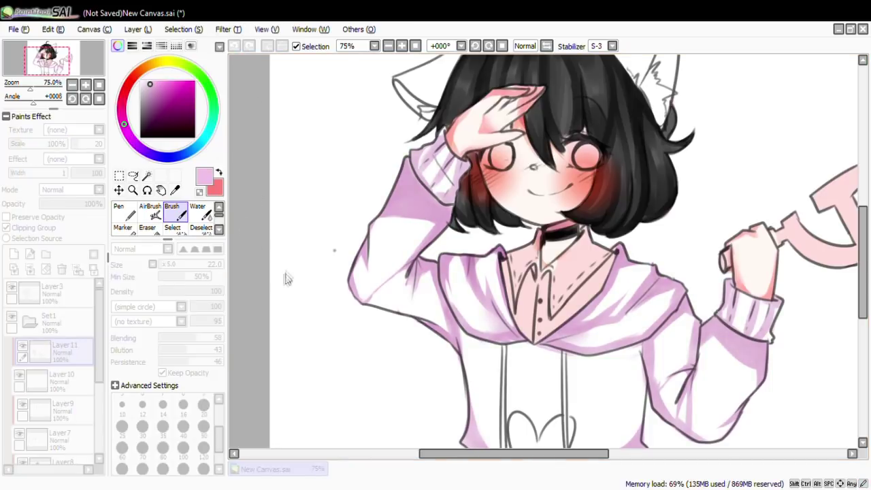
Lower the purple shading layer's opacity to 74% and shade both cat ears in light purple
drag(102, 203, 87, 203)
scroll(864, 272, up, 3)
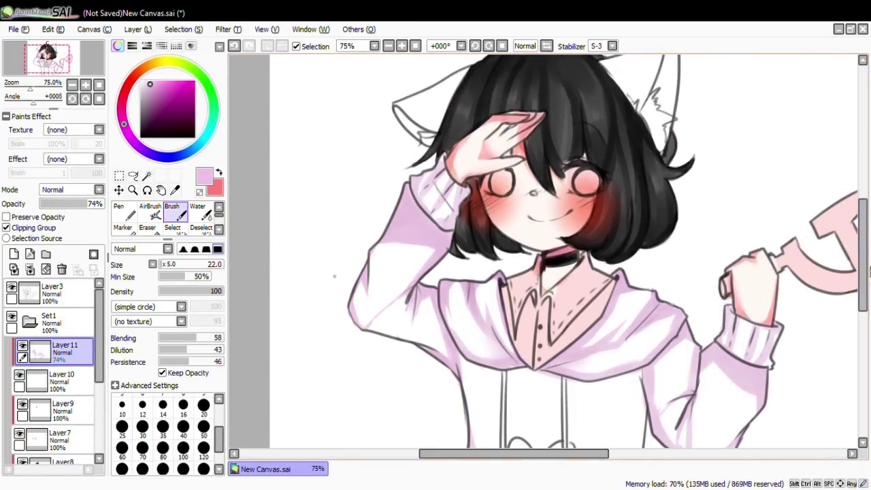
scroll(864, 272, up, 2)
key(ctrl+z)
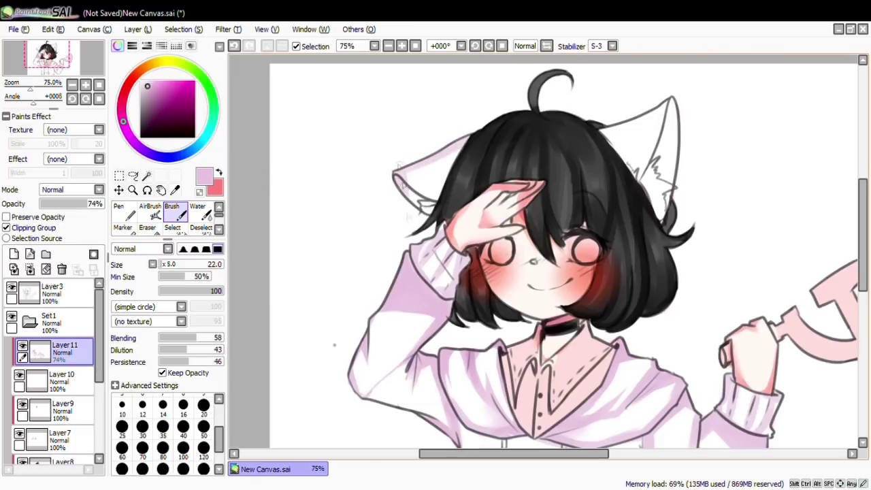
key(ctrl+y)
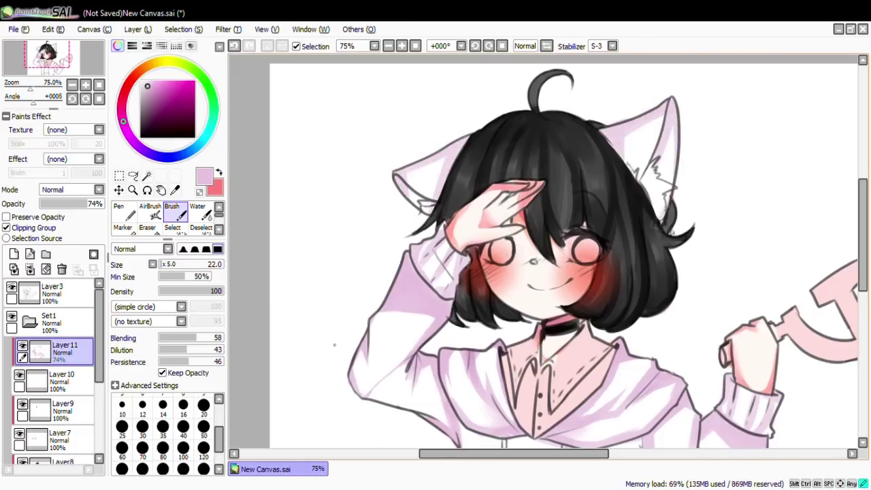
Fill the collared shirt with coral red on a new layer using a size 48 pen, cleaning the edges with the eraser
scroll(565, 252, down, 4)
key(ctrl+shift+n)
key(x)
drag(523, 258, 571, 286)
mouse_move(503, 232)
mouse_down()
mouse_move(585, 299)
mouse_move(592, 251)
mouse_up()
mouse_move(564, 211)
mouse_down()
mouse_move(612, 272)
mouse_move(550, 231)
mouse_up()
key(e)
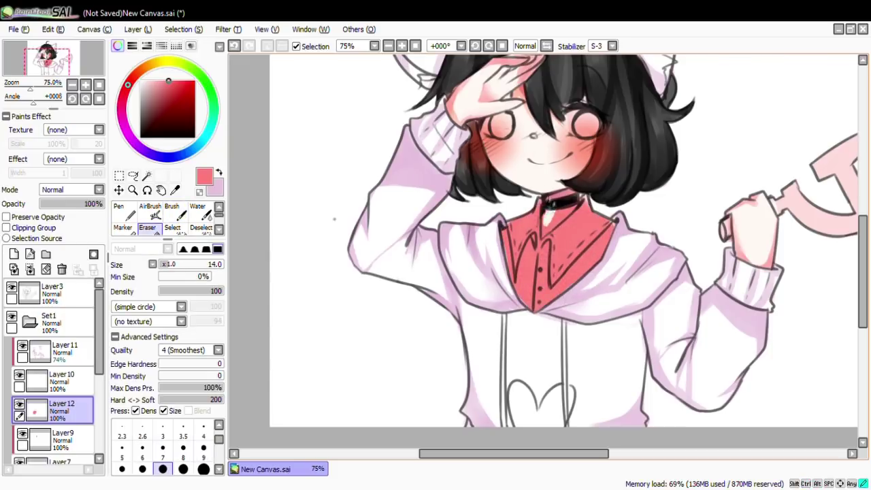
key(n)
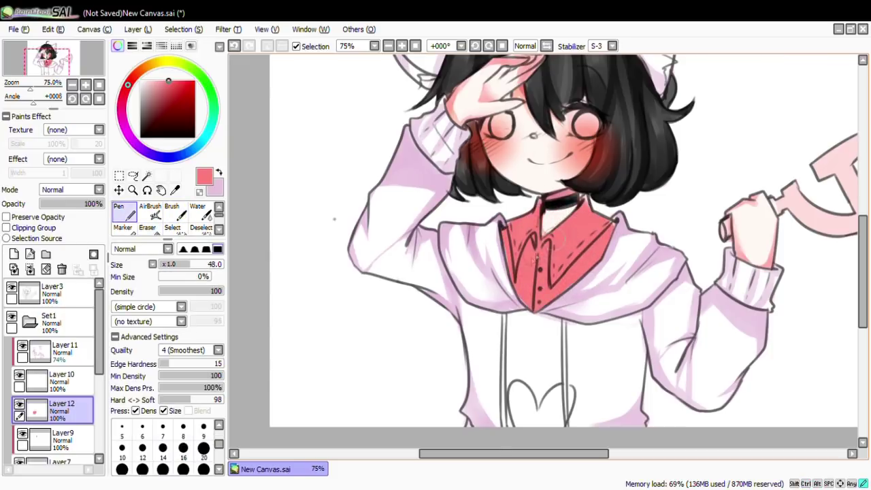
key(e)
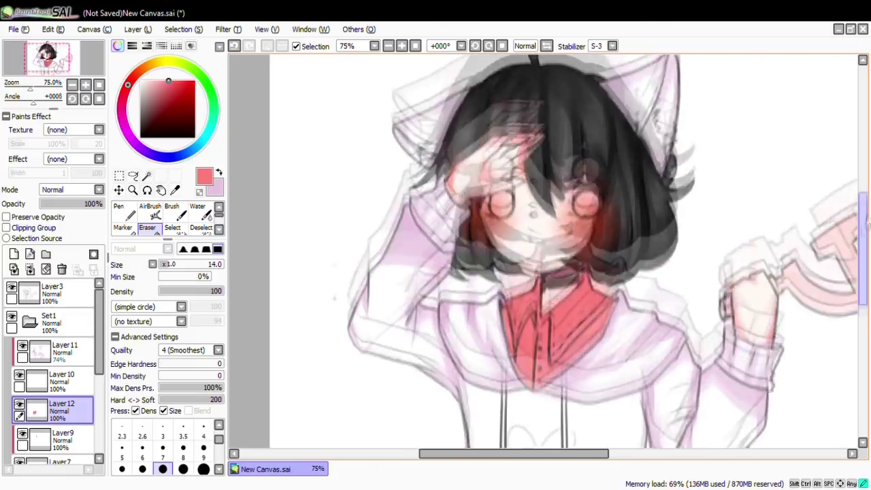
Add a clipped layer above the shirt colour and shade the collar and placket in deeper red with a size 22 brush
scroll(449, 308, up, 2)
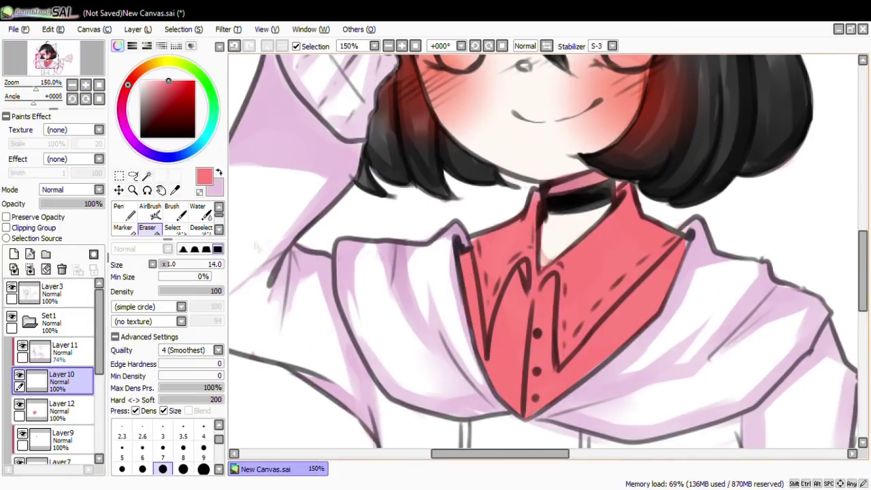
key(ctrl+shift+n)
key(ctrl+alt+g)
key(b)
mouse_move(469, 276)
mouse_down()
mouse_move(460, 323)
mouse_move(540, 291)
mouse_move(528, 432)
mouse_move(463, 330)
mouse_move(662, 335)
mouse_move(577, 360)
mouse_move(554, 281)
mouse_move(556, 374)
mouse_move(692, 253)
mouse_move(647, 344)
mouse_move(508, 301)
mouse_move(471, 254)
mouse_move(495, 215)
mouse_move(539, 210)
mouse_move(641, 168)
mouse_move(636, 235)
mouse_move(657, 225)
mouse_up()
key(e)
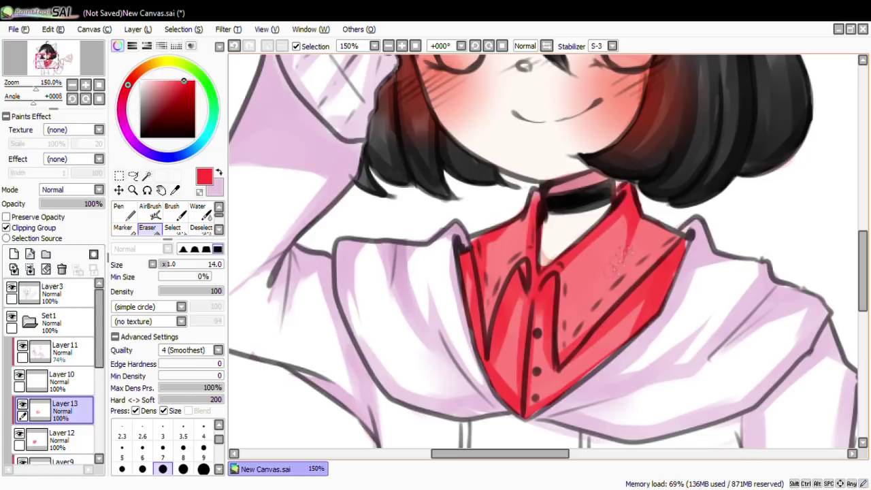
key(b)
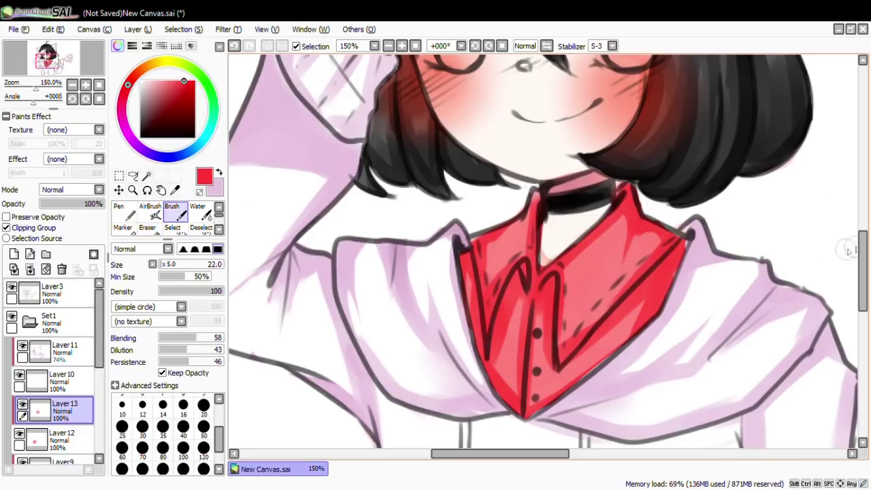
scroll(544, 252, up, 1)
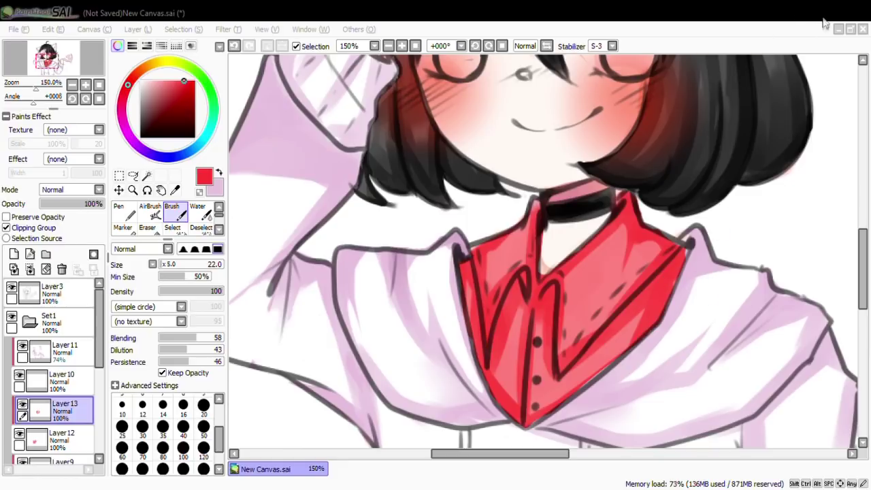
Draw a small yellow star on the shirt's larger collar flap with a size 4 pen
click(162, 62)
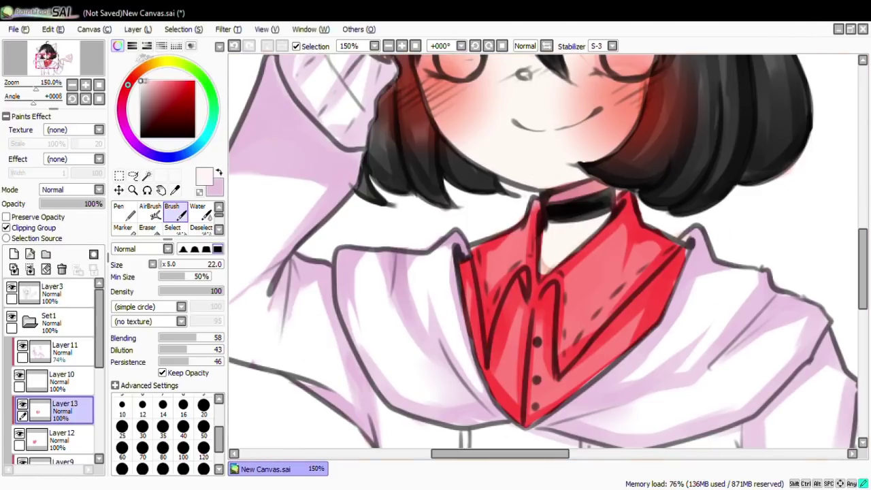
click(120, 210)
drag(596, 306, 611, 301)
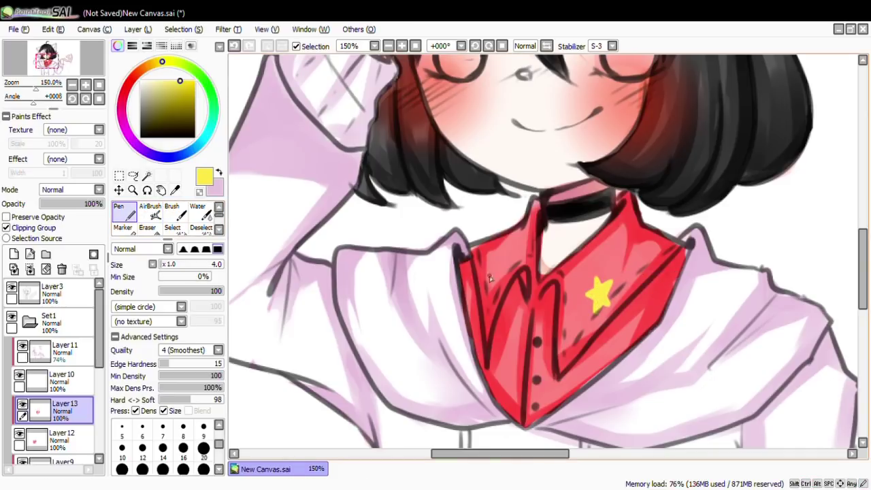
Draw a yellow star on the shirt's smaller collar flap and tidy the hoodie base along the shirt edge with a size 14 eraser
alt+click(555, 377)
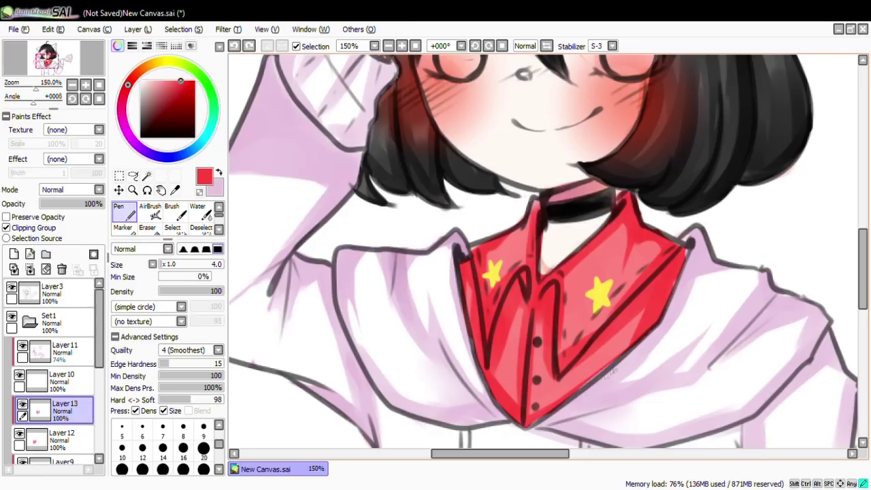
click(64, 436)
click(65, 381)
key(e)
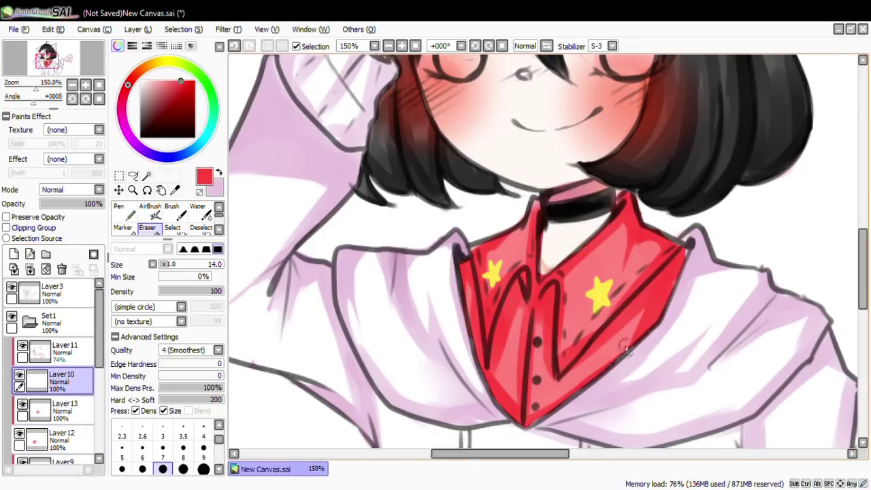
Paint the heart emblem at the hoodie's hem dark grey on a new clipped layer, cleaning its edge with a size 6 eraser
scroll(544, 252, down, 5)
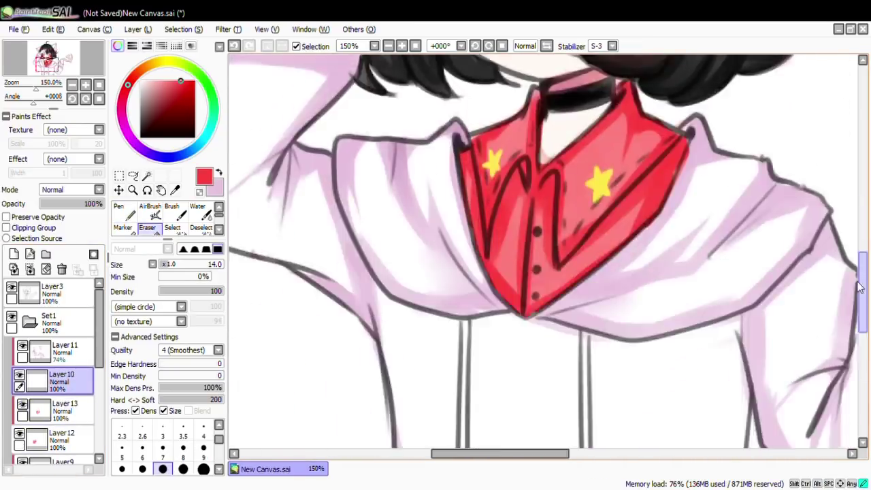
key(b)
mouse_move(497, 278)
mouse_down()
mouse_move(502, 353)
mouse_move(500, 270)
mouse_move(515, 290)
mouse_move(564, 279)
mouse_move(565, 351)
mouse_move(591, 286)
mouse_up()
key(e)
click(142, 447)
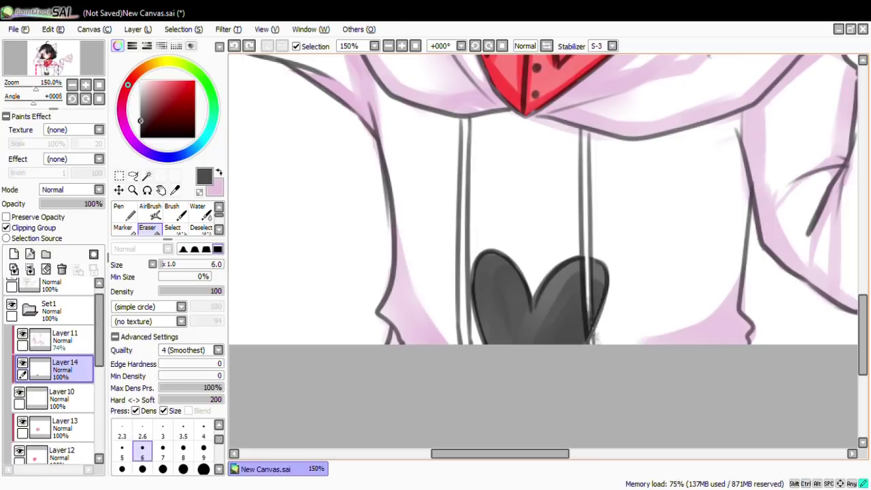
Shade the hoodie's body below the hood in light purple with a size 29 brush on the 74% opacity shading layer
scroll(544, 252, up, 3)
key(x)
key(b)
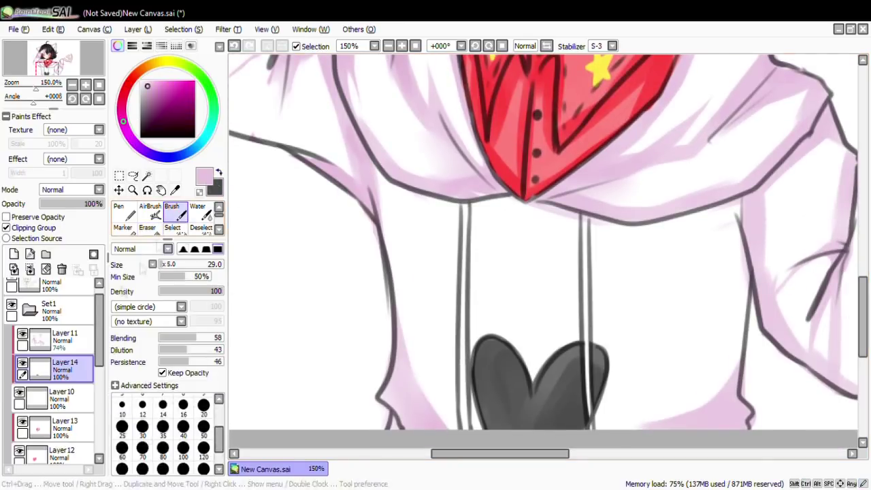
key(Page_Up)
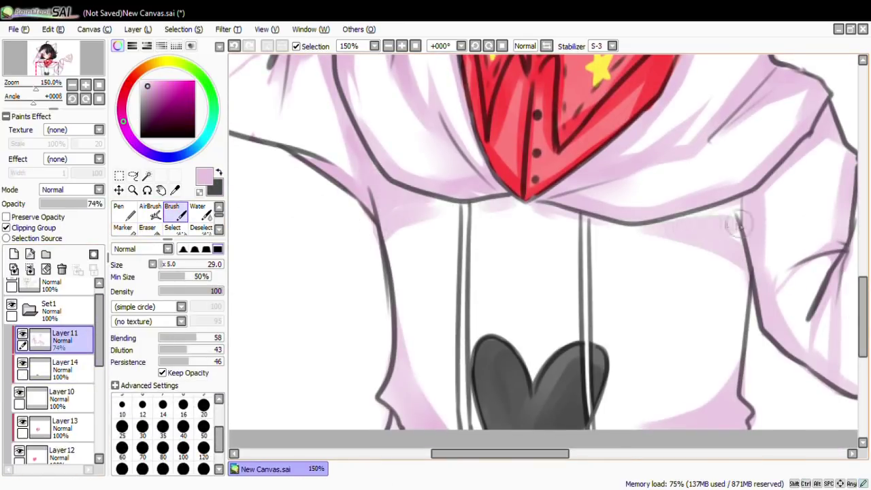
key(ctrl+minus)
key(ctrl+minus)
scroll(868, 235, down, 2)
scroll(868, 235, up, 4)
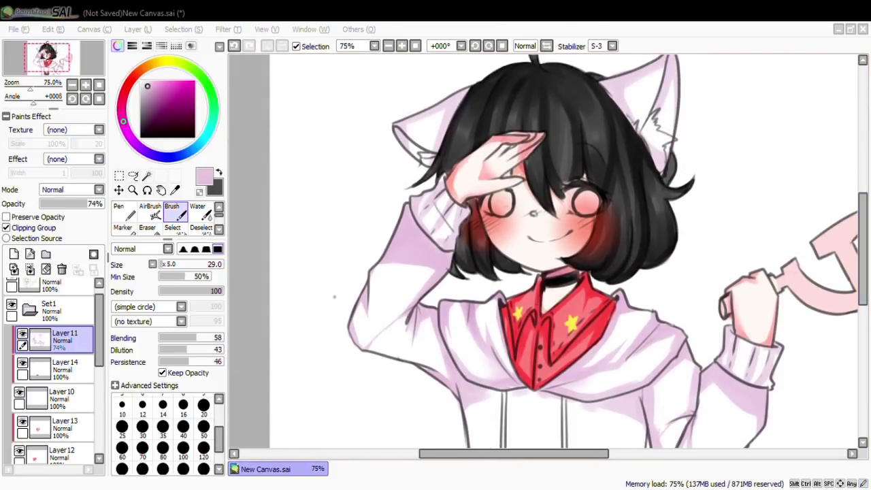
Select the hammer and sickle from the line art and fill it with bright yellow on a new layer above the hoodie shading
drag(640, 295, 477, 211)
click(147, 175)
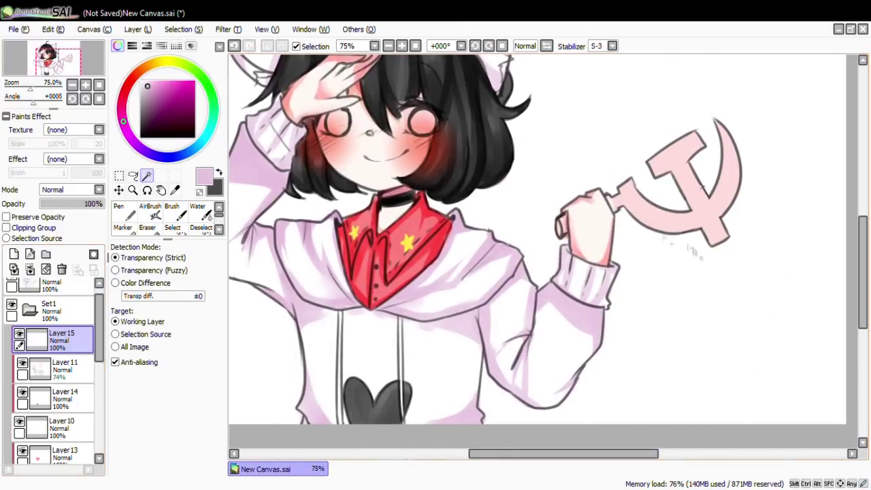
click(51, 286)
click(687, 163)
click(119, 211)
click(177, 80)
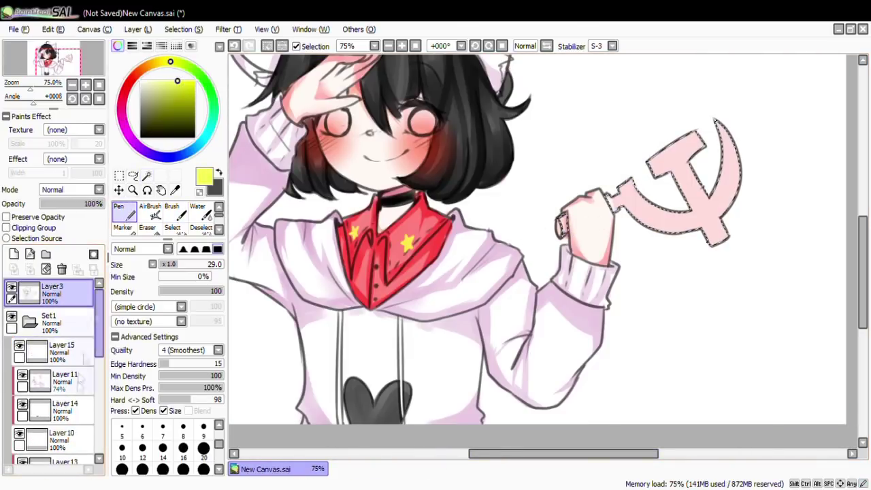
click(61, 348)
drag(653, 191, 721, 204)
key(ctrl+d)
Create a new layer folder above the existing colour folder, place a blank layer in it, and choose a mid-grey colour
drag(550, 453, 517, 453)
click(13, 254)
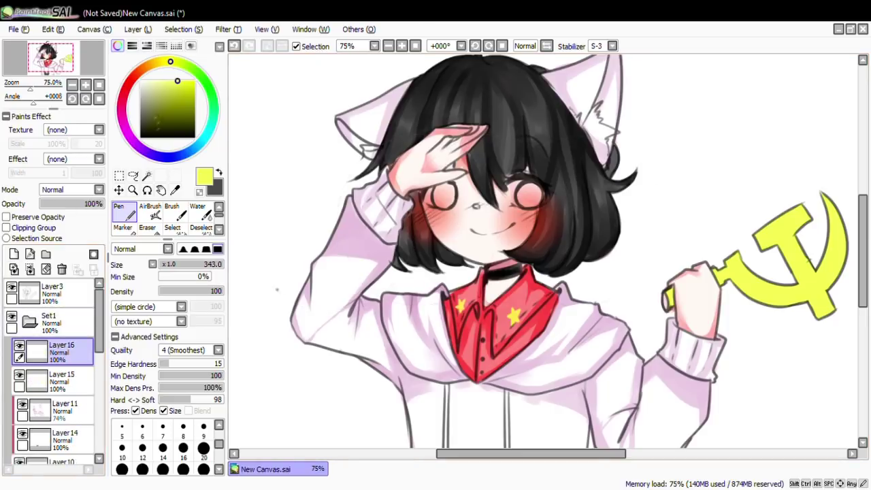
click(126, 88)
click(140, 104)
click(13, 253)
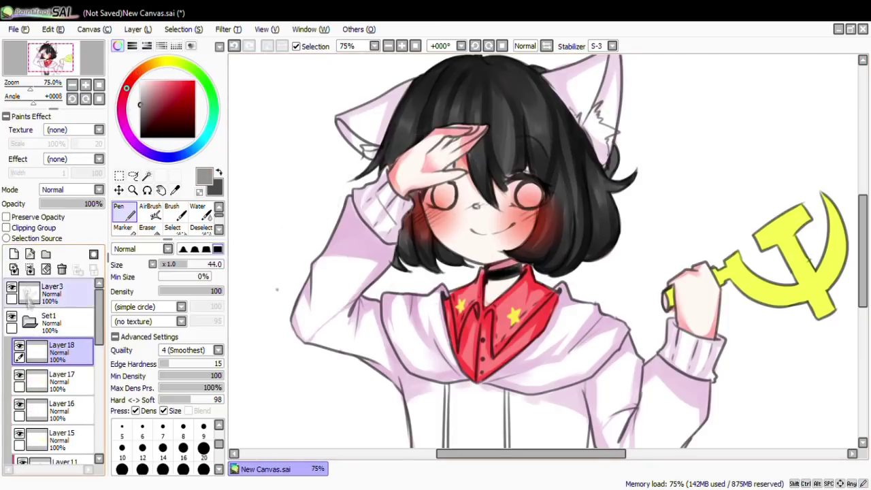
mouse_move(54, 350)
mouse_down()
mouse_move(32, 294)
mouse_move(41, 350)
mouse_up()
click(46, 254)
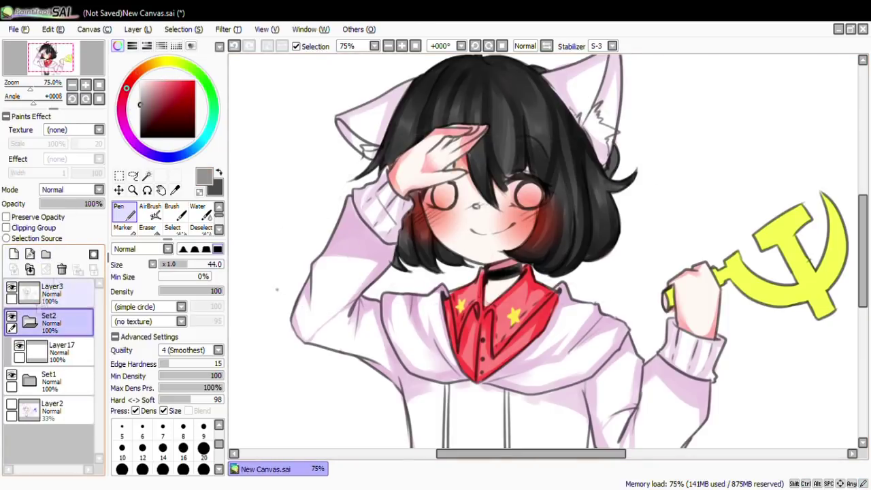
Fill both irises with grey on the blank layer using a size 44 pen
scroll(542, 163, up, 4)
drag(497, 211, 540, 235)
drag(320, 211, 364, 242)
Add a clipped layer above the iris colour, darken the upper irises, and draw black pupils with the size 44 pen
click(140, 128)
click(14, 254)
click(41, 228)
drag(491, 211, 539, 219)
mouse_move(326, 211)
mouse_down()
mouse_move(373, 218)
mouse_move(359, 235)
mouse_up()
drag(511, 215, 519, 232)
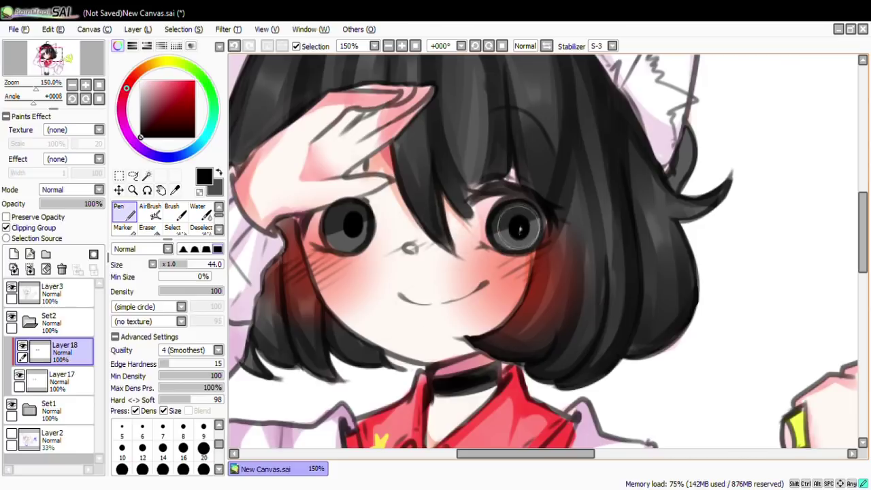
Pick the dark grey from the iris and fill the centres of both pupils with a size 19 pen
alt+click(354, 221)
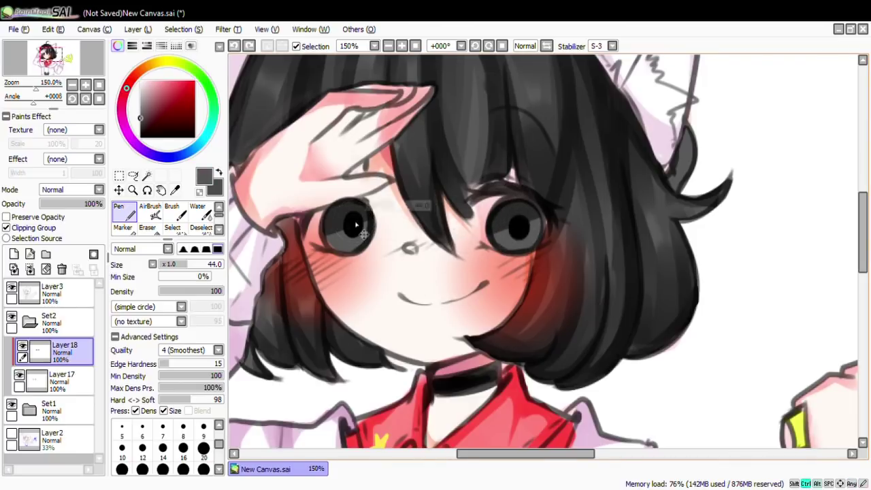
click(204, 426)
drag(529, 249, 520, 226)
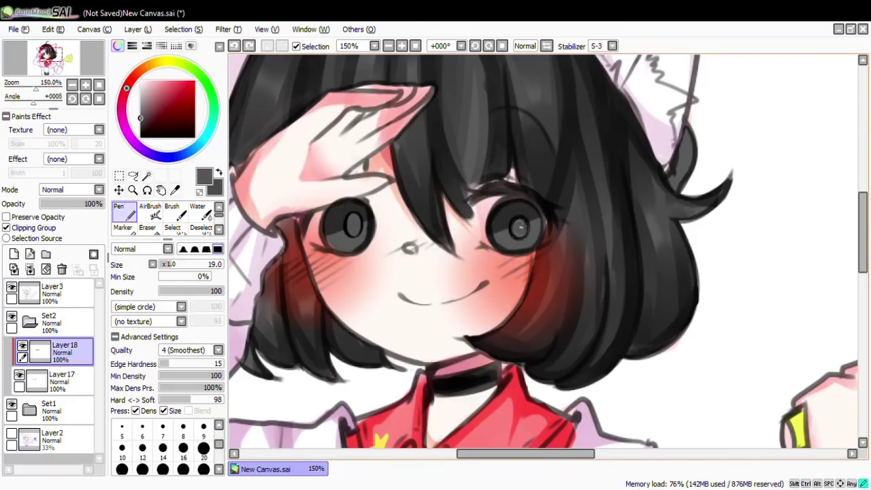
Deepen the iris shading with a size 9 black brush and dot a white highlight in each eye with the size 19 pen
key(b)
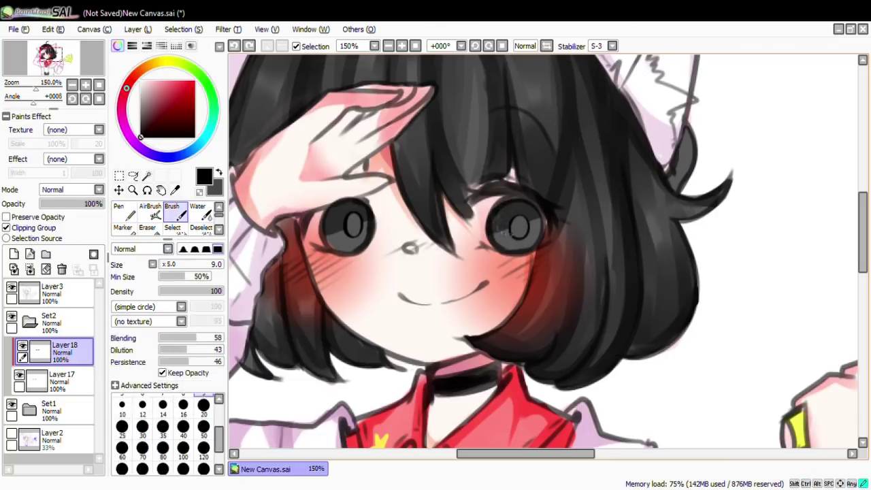
key(n)
click(504, 208)
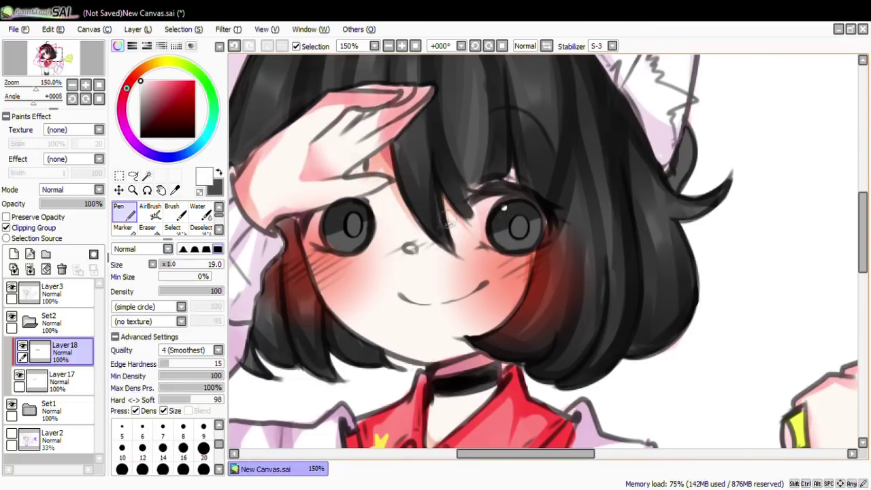
Add a new Luminosity layer and blend a white glow into the lower part of both irises with a size 32 brush
key(ctrl+shift+n)
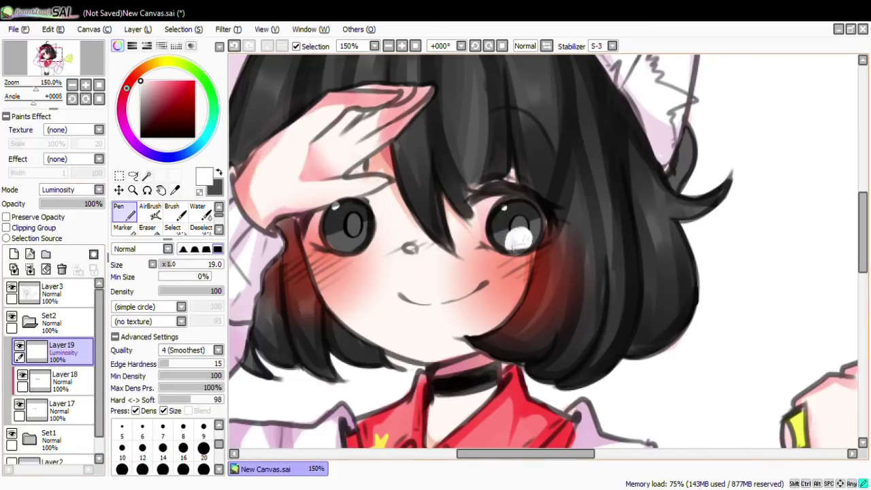
key(b)
drag(354, 235, 344, 226)
drag(504, 239, 519, 227)
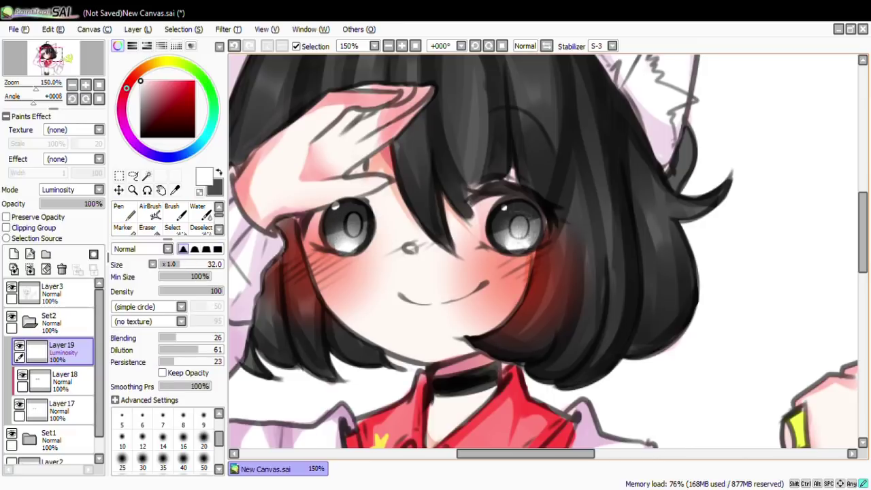
drag(336, 228, 357, 250)
On a new Normal layer, add a soft bright red glow across the nose and a thin red streak beside the fringe tip
key(n)
click(140, 96)
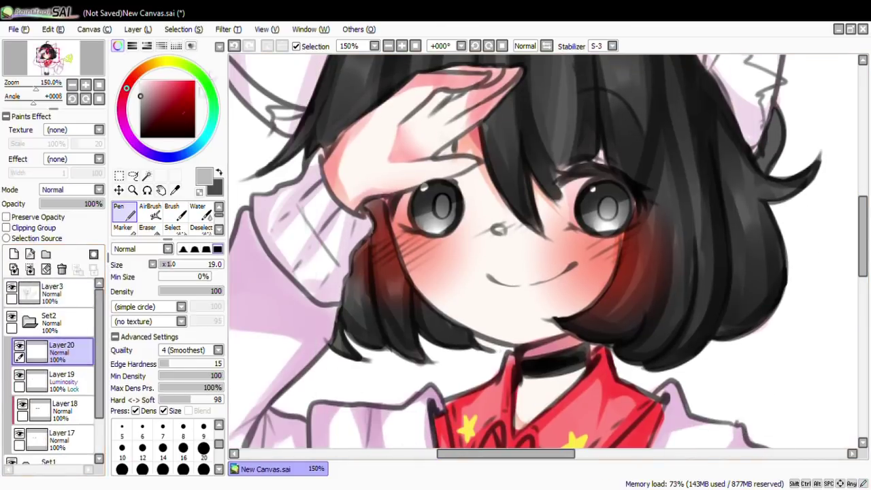
click(192, 81)
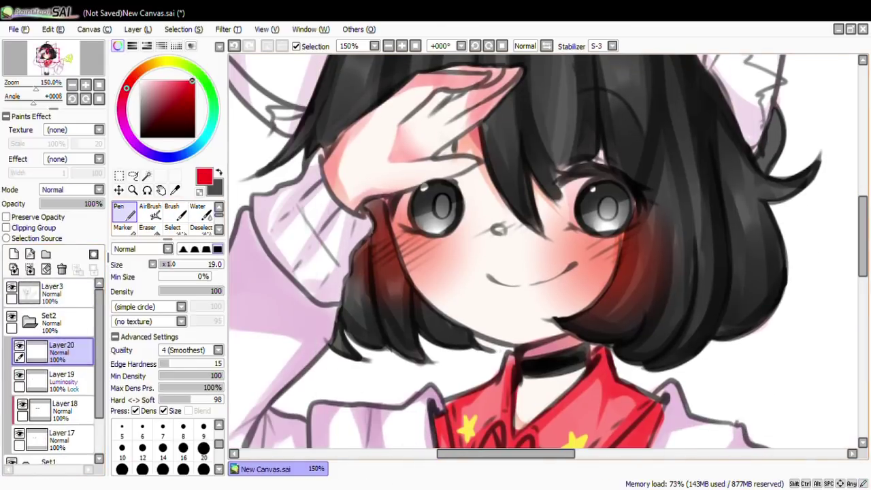
key(w)
key(ctrl+z)
key(ctrl+y)
key(ctrl+z)
key(n)
key(ctrl+y)
key(ctrl+z)
key(n)
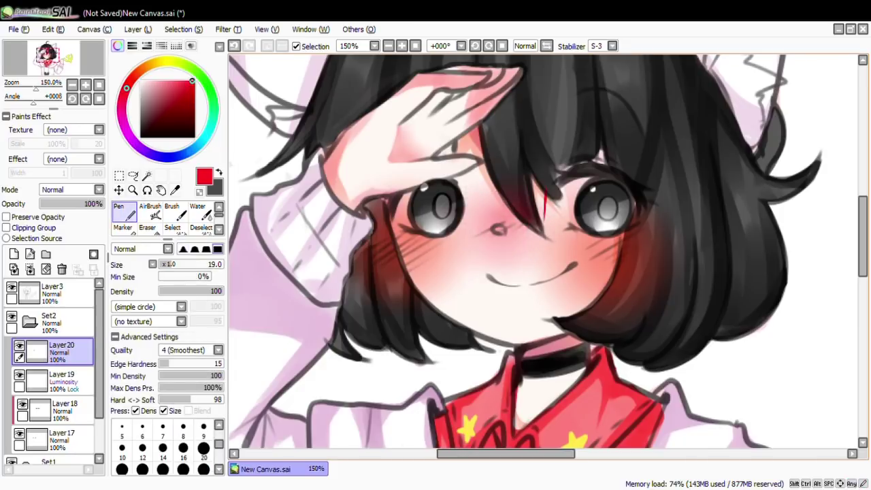
Erase the thin red streak beside the fringe tip
scroll(262, 233, down, 2)
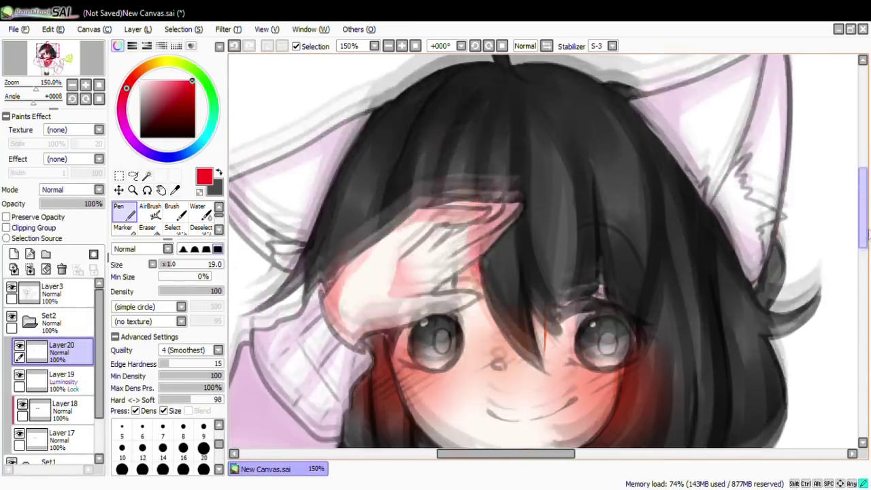
key(e)
scroll(262, 233, down, 3)
scroll(498, 159, up, 2)
scroll(498, 159, down, 2)
scroll(497, 159, up, 2)
scroll(408, 272, down, 2)
Paint a soft red glow over both cat-ear tips with a size 156 brush
key(n)
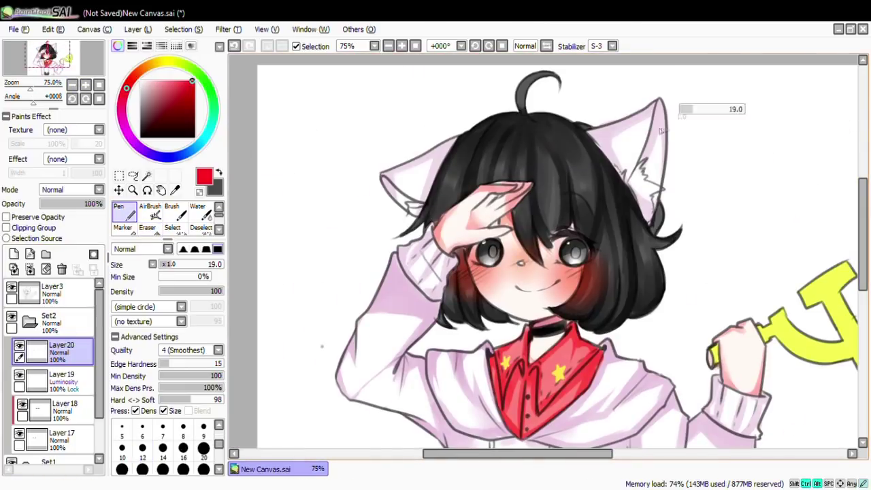
click(661, 107)
click(369, 179)
key(b)
mouse_move(381, 180)
mouse_down()
mouse_move(409, 175)
mouse_move(368, 170)
mouse_up()
mouse_move(684, 101)
mouse_down()
mouse_move(648, 98)
mouse_move(644, 75)
mouse_move(670, 81)
mouse_move(689, 110)
mouse_up()
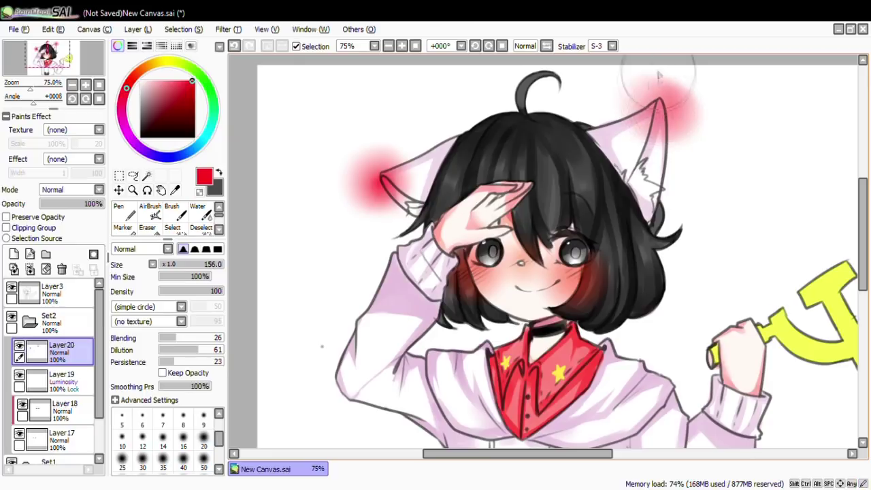
Shift the ear glow to a softer salmon with a colour filter and erase its spill outside both ears with a size 124 eraser
click(228, 29)
click(255, 43)
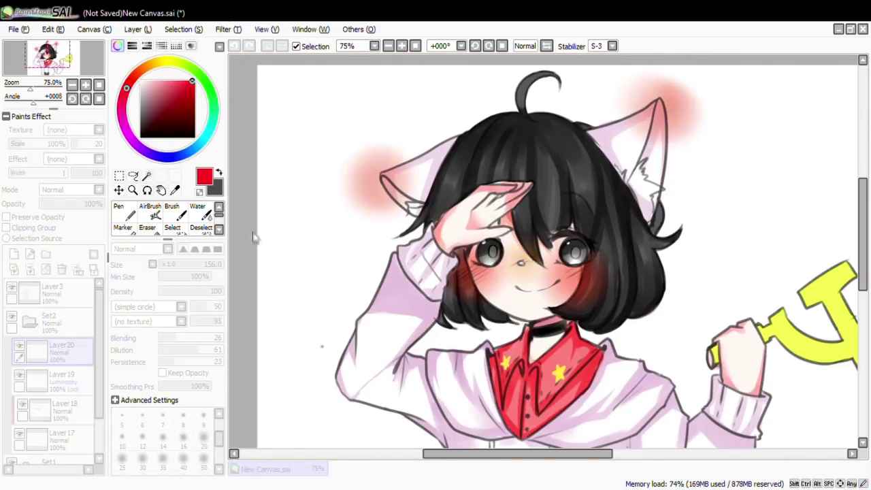
key(Return)
key(e)
mouse_move(371, 171)
mouse_down()
mouse_move(339, 145)
mouse_move(339, 187)
mouse_up()
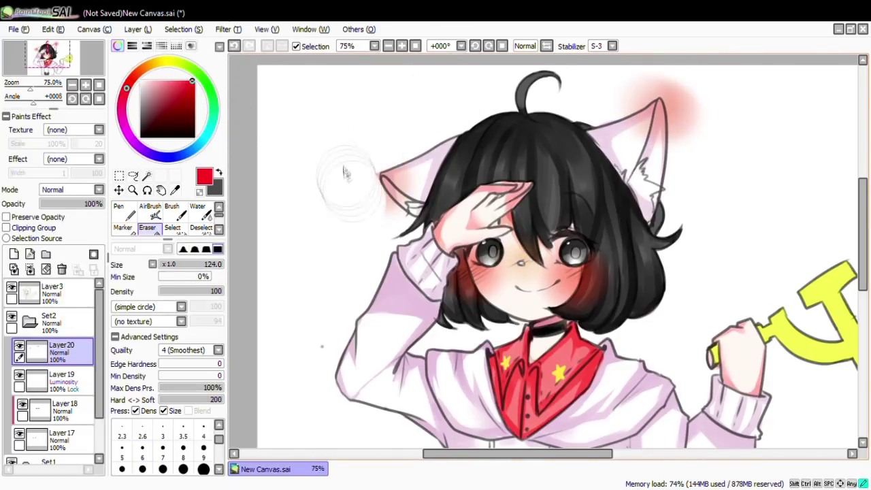
mouse_move(634, 78)
mouse_down()
mouse_move(670, 95)
mouse_move(687, 126)
mouse_up()
Tint the raised cuff, hoodie side and bent sleeve soft red with a size 200 airbrush, blending with a size 138 brush
scroll(687, 126, down, 3)
click(121, 211)
key(b)
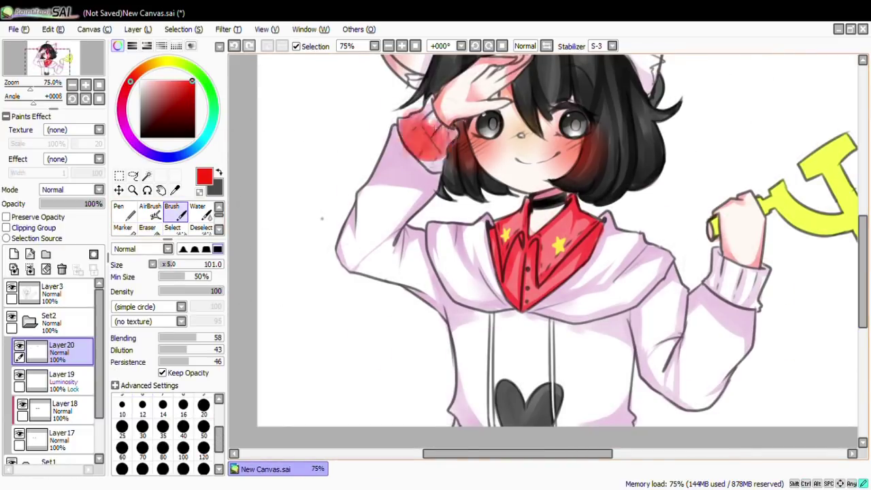
key(v)
drag(300, 197, 327, 197)
drag(408, 95, 388, 150)
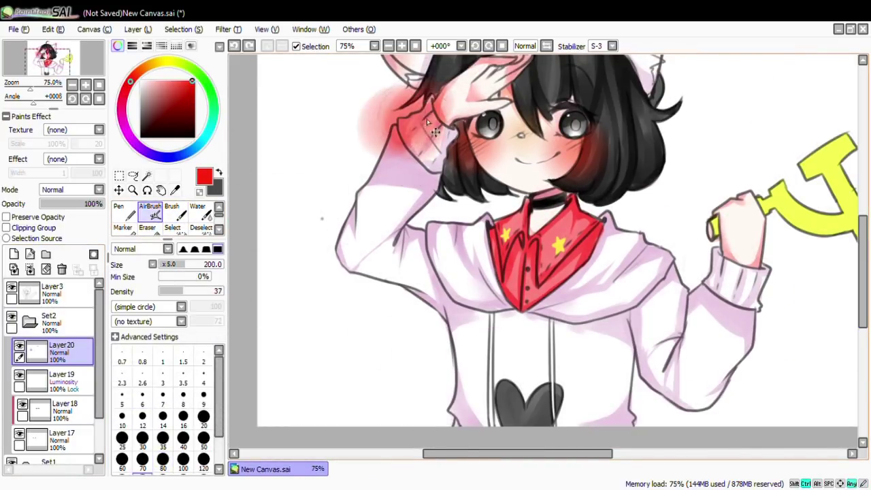
drag(694, 340, 673, 394)
key(b)
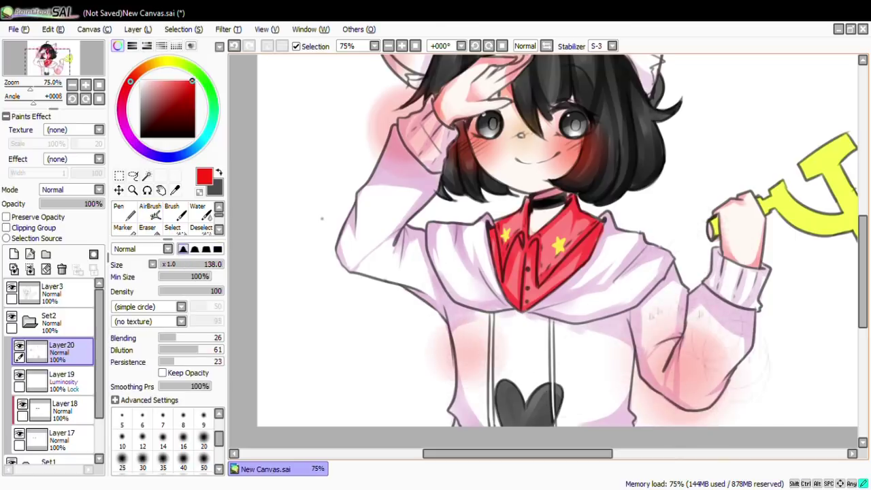
drag(391, 65, 371, 156)
Add a new layer directly above the hair layer and paint a white band across the hair with a size 81 pen
scroll(385, 159, up, 3)
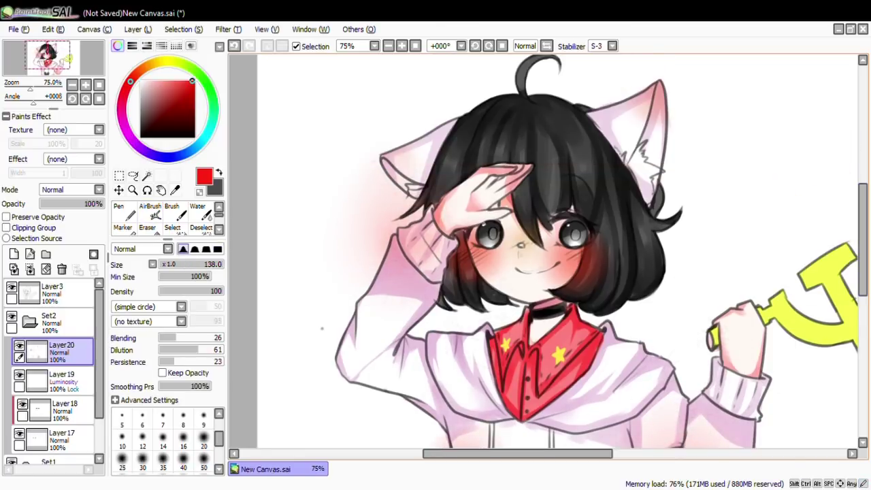
scroll(544, 252, left, 2)
scroll(54, 367, down, 3)
click(58, 388)
click(13, 253)
click(141, 82)
key(n)
mouse_move(462, 163)
mouse_down()
mouse_move(646, 166)
mouse_move(456, 161)
mouse_up()
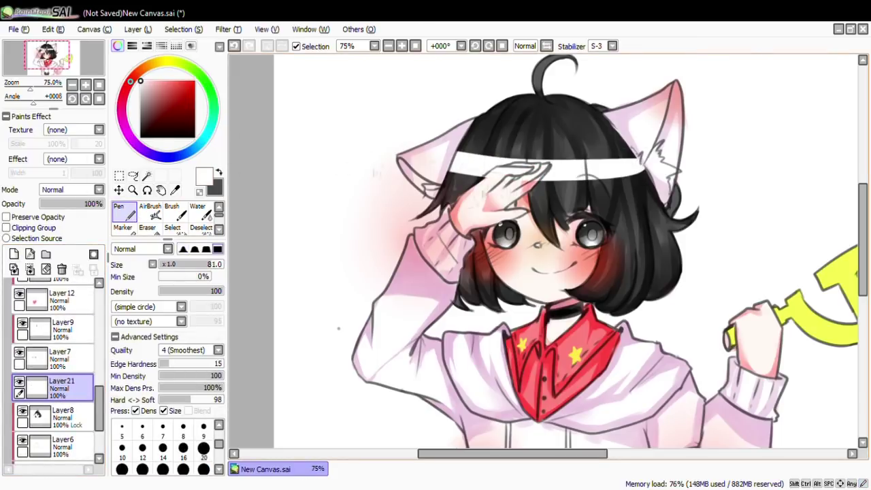
Set the white hair band's layer to Luminosity, preserve its opacity and recolour the band pale orange with a size 259 pen
click(72, 189)
click(68, 231)
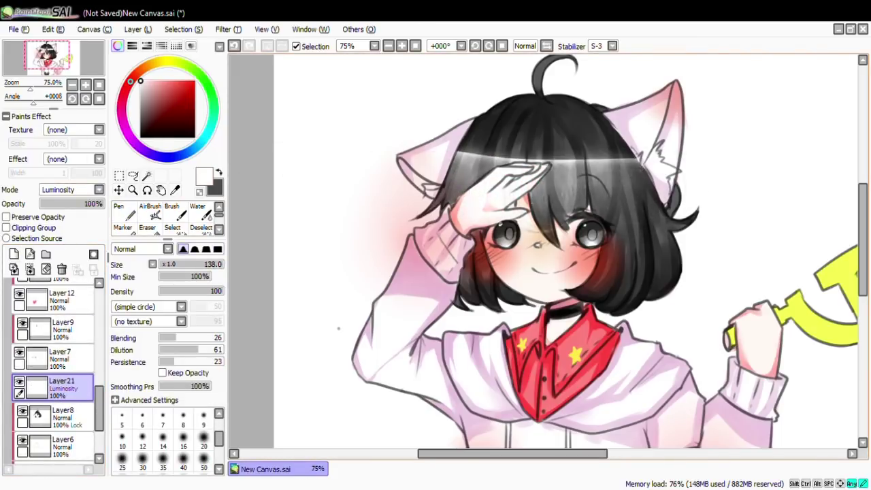
click(155, 74)
click(5, 216)
key(ctrl+z)
drag(452, 163, 639, 164)
click(183, 82)
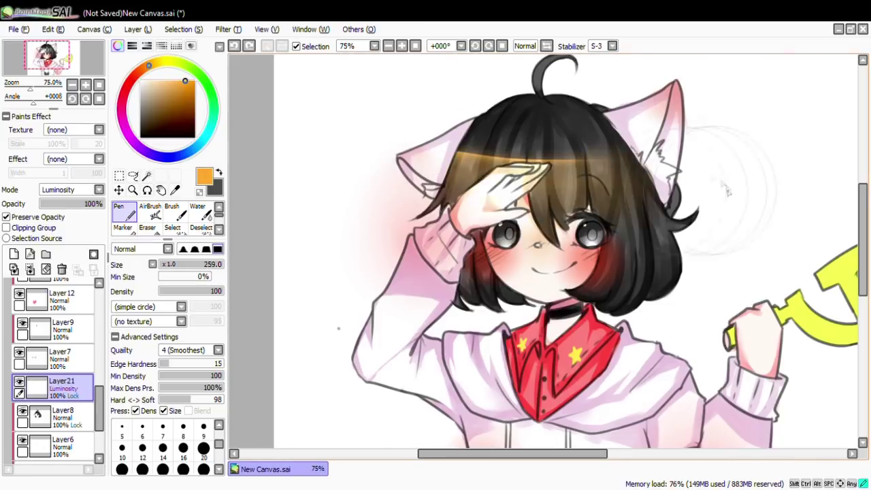
key(ctrl+u)
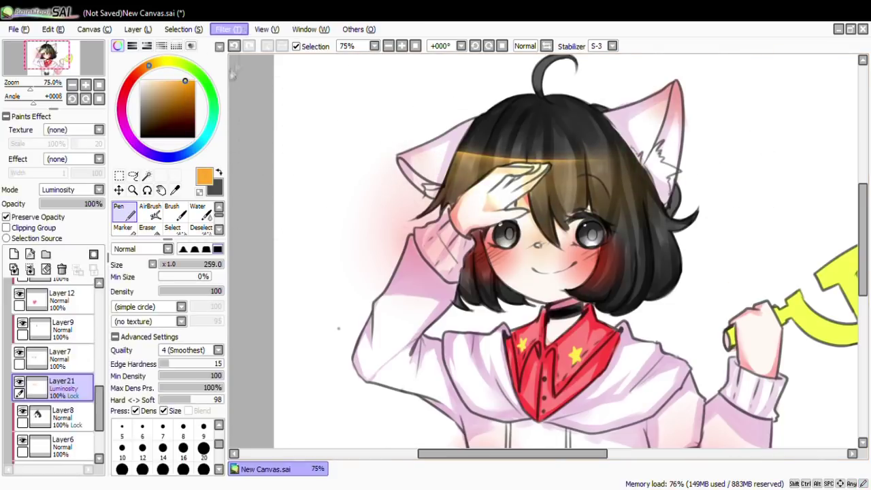
key(Return)
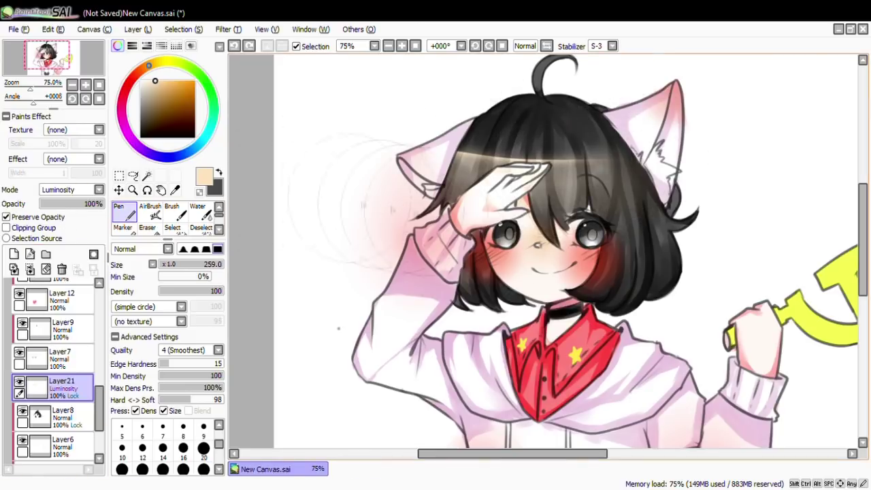
Clear the straight band, brush a curved highlight across the hair instead and erase it off the raised hand with a size 60 eraser
key(e)
key(Delete)
key(n)
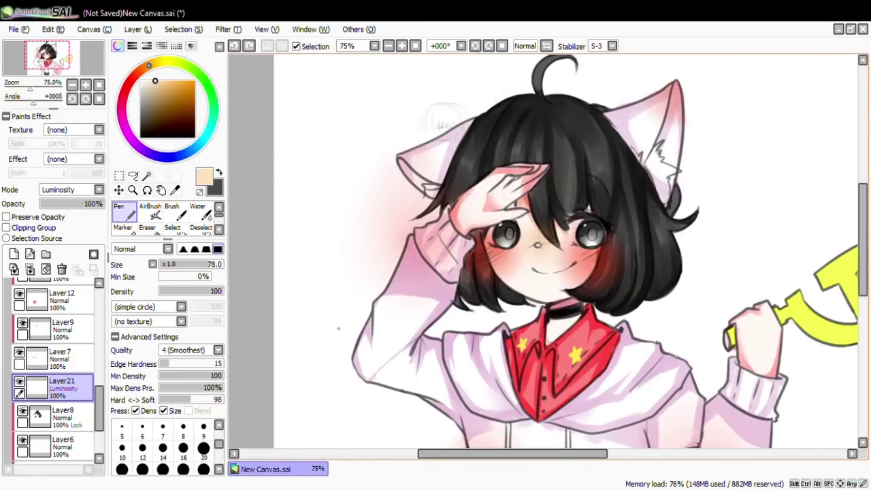
key(ctrl+y)
key(e)
key(b)
drag(639, 173, 455, 156)
key(e)
drag(551, 160, 487, 204)
drag(483, 164, 554, 177)
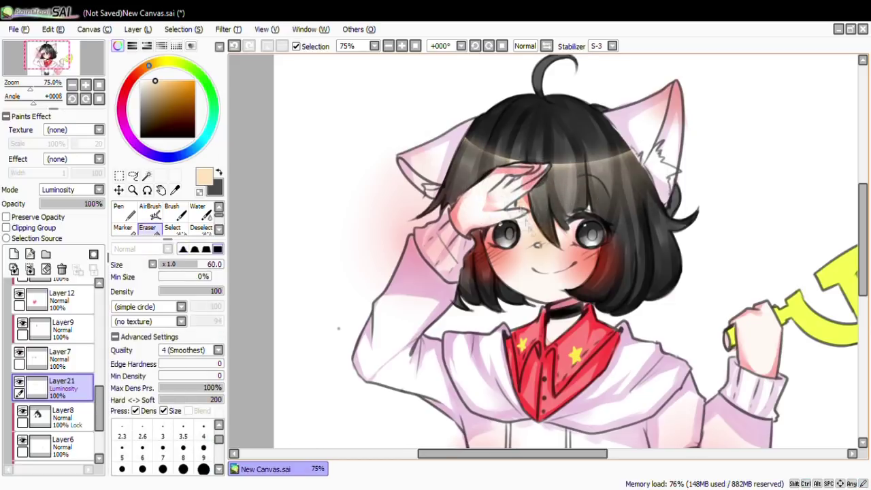
Preserve the curved highlight's opacity and tint it pale pink with a size 197 pen
key(n)
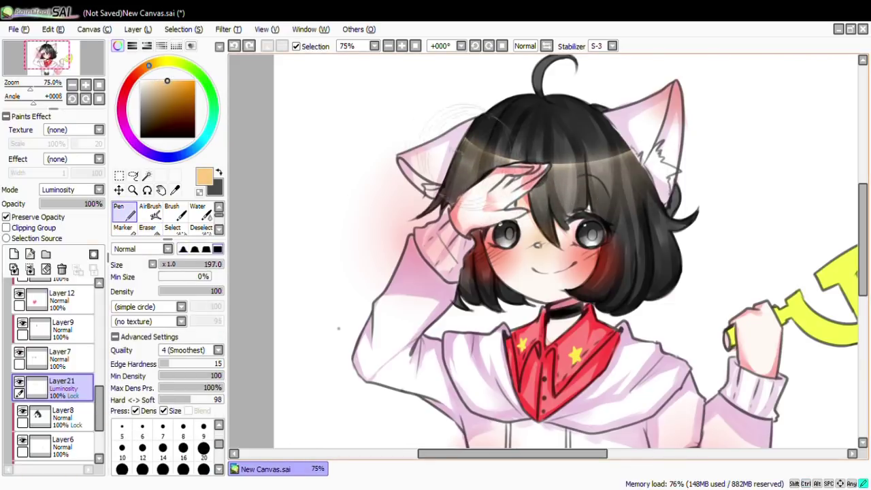
alt+click(435, 170)
drag(456, 163, 640, 177)
key(ctrl+z)
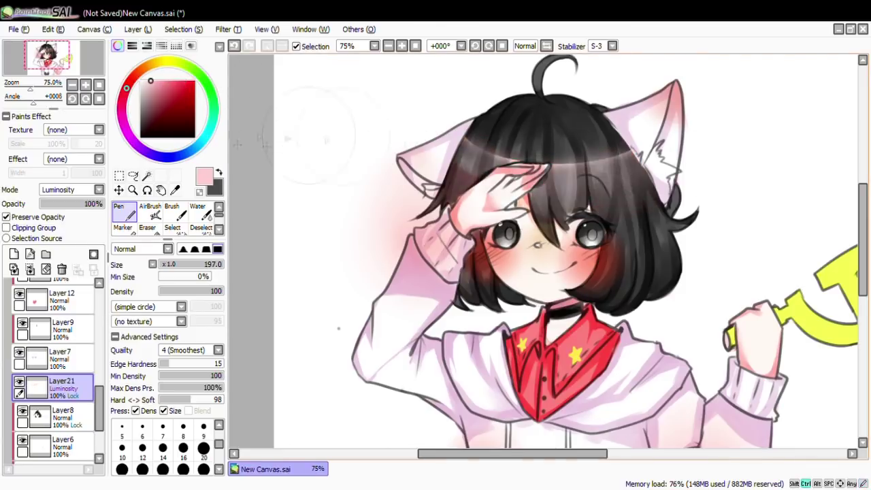
drag(463, 160, 611, 170)
Add a Luminosity layer clipped to the hair layer and paint white over the fringe with a size 197 pen
click(14, 254)
click(6, 227)
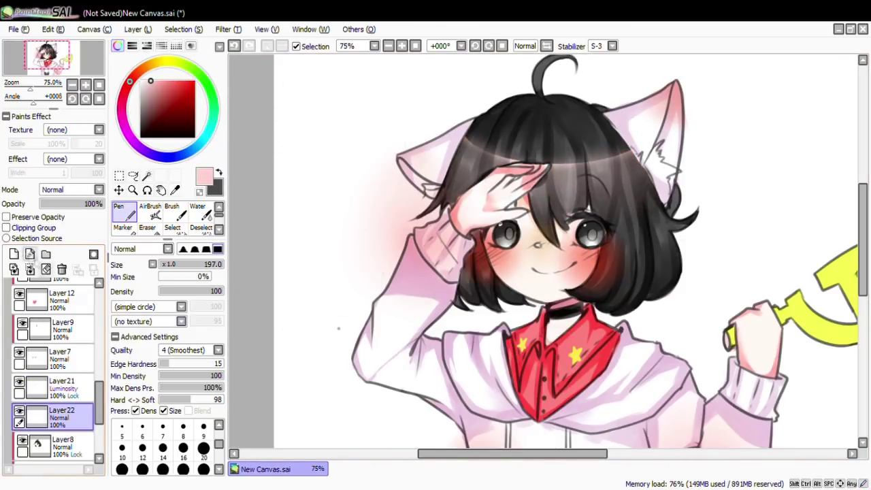
scroll(544, 252, down, 3)
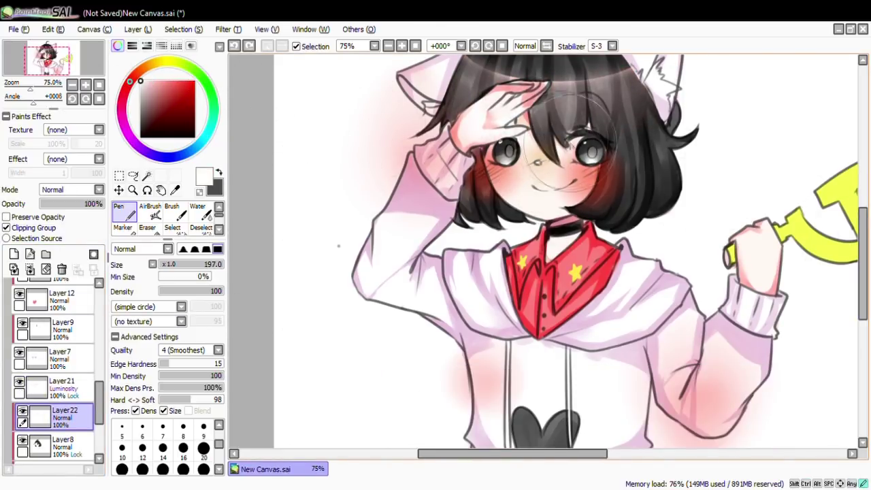
drag(524, 108, 598, 163)
click(71, 189)
click(68, 242)
Blend the white fringe highlight into a soft glow over the bangs with a size 138 brush
key(e)
drag(531, 95, 599, 116)
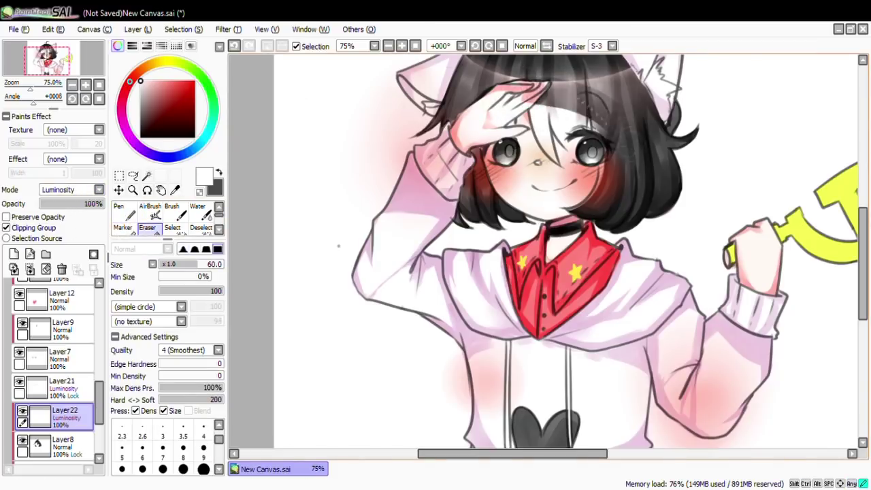
key(ctrl+z)
key(b)
drag(531, 82, 613, 143)
scroll(576, 74, up, 3)
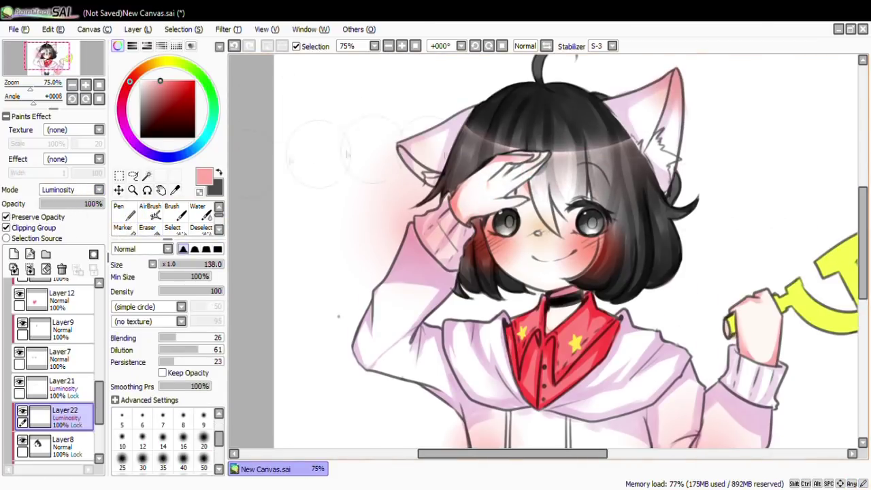
Preserve the fringe glow's opacity and tint it warm pink to cream, touching up the hair highlight layer
key(n)
key(e)
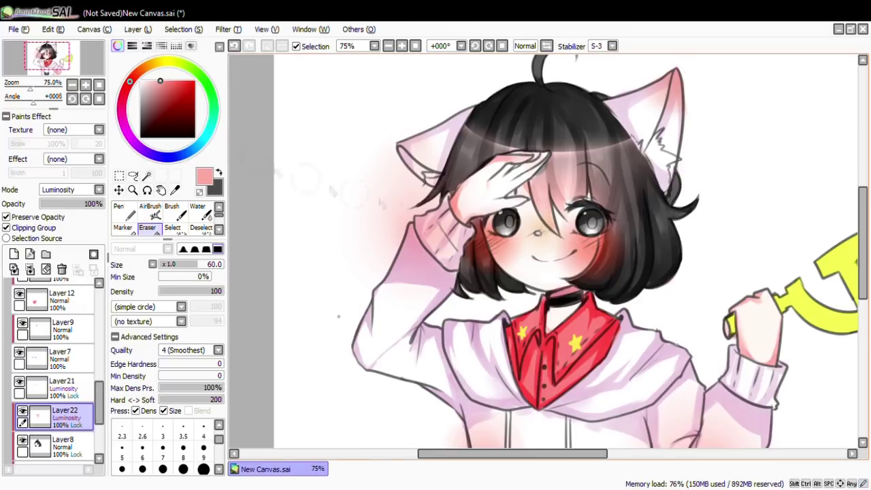
drag(534, 170, 588, 204)
click(61, 384)
drag(429, 190, 429, 211)
Redden the opacity-locked line art around the upright cat ear and raised hand with a size 202 airbrush
mouse_move(299, 207)
mouse_down()
mouse_move(265, 201)
mouse_move(208, 238)
mouse_move(120, 132)
mouse_move(43, 150)
mouse_up()
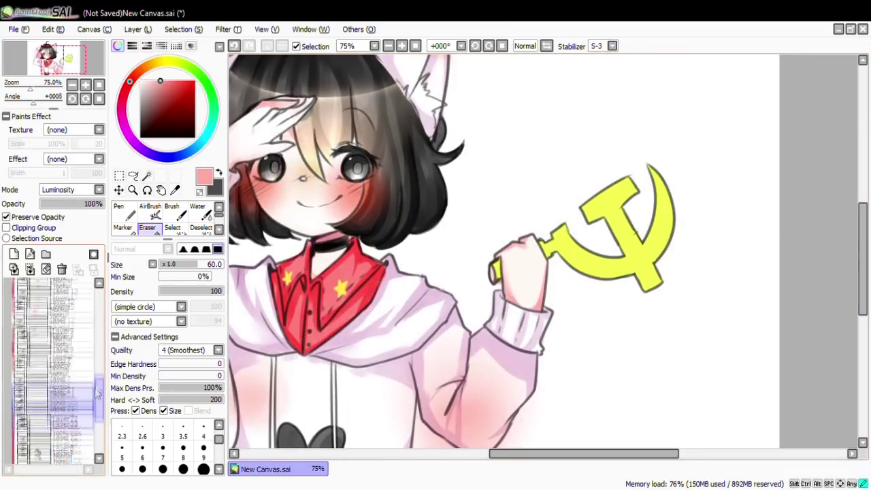
scroll(97, 393, up, 5)
click(53, 292)
key(minus)
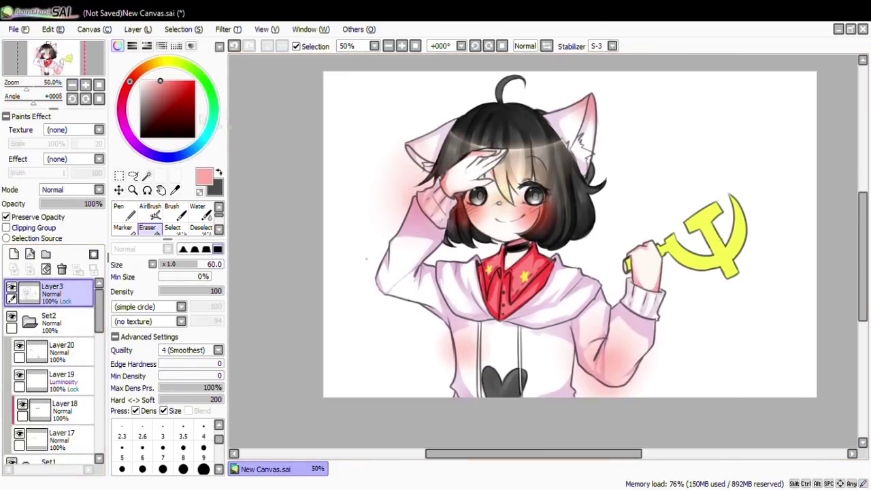
click(150, 211)
alt+click(446, 180)
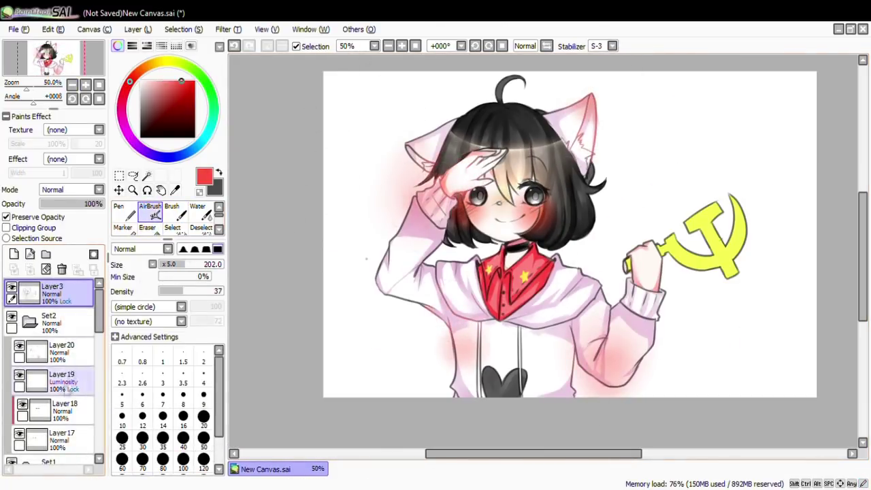
Erase the red glow spilling outside the raised arm, hoodie side and bent elbow on Layer20, reducing the eraser to size 22
ctrl+click(394, 149)
key(e)
drag(384, 178, 391, 224)
key(bracketleft)
key(bracketleft)
key(bracketleft)
key(bracketleft)
key(bracketleft)
key(bracketleft)
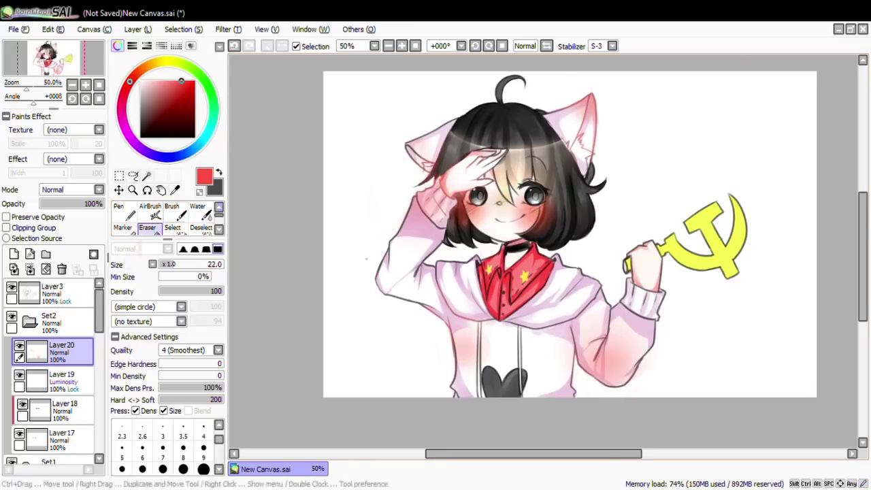
Airbrush red into the line art around the eyes, fingers, hoodie strings and holding hand, using a darker red at size 30
ctrl+click(504, 191)
key(a)
key(ctrl+z)
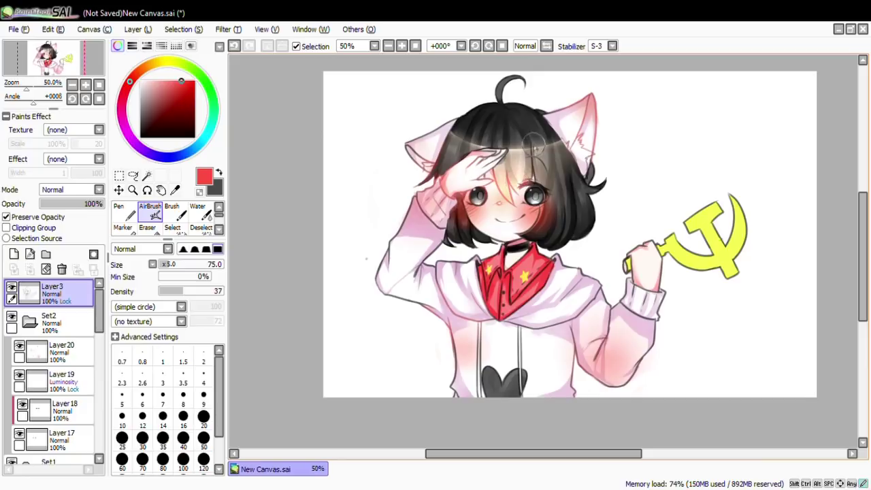
key(bracketright)
key(bracketright)
key(bracketright)
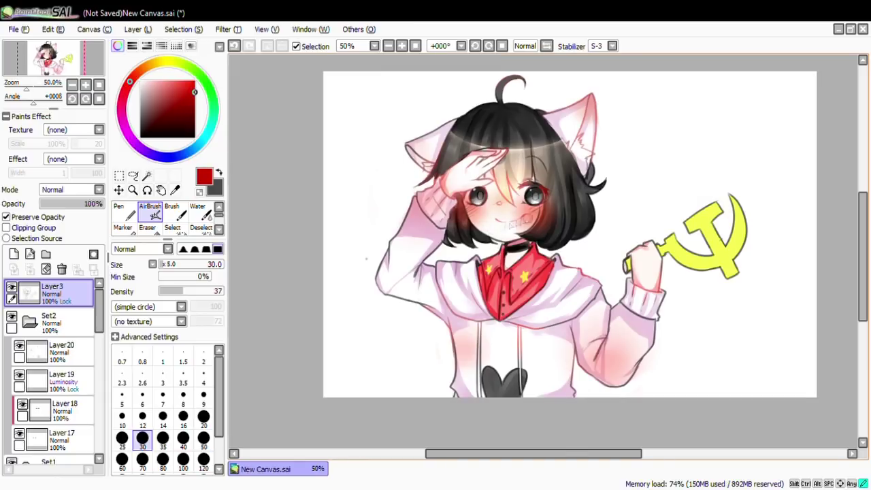
Tint the outlines of the hammer and sickle and the folded ear tip orange with a size 59 airbrush
click(148, 65)
mouse_move(724, 233)
mouse_down()
mouse_move(680, 232)
mouse_move(647, 258)
mouse_up()
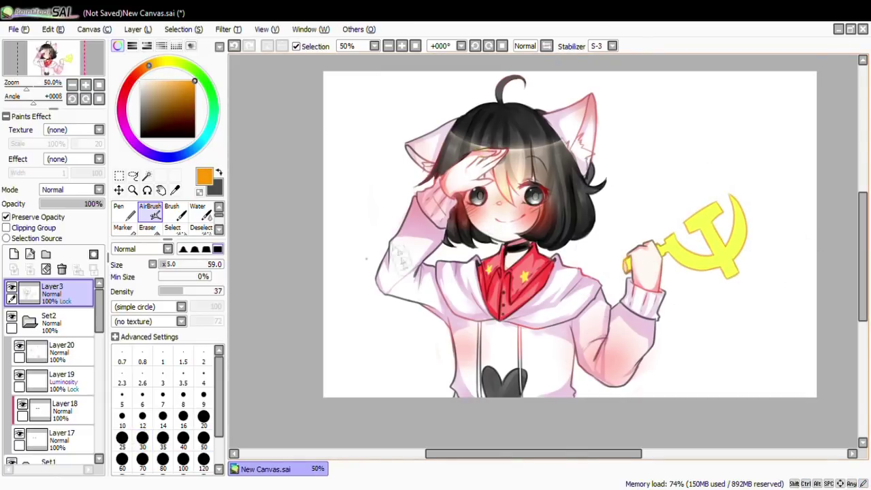
scroll(549, 235, right, 2)
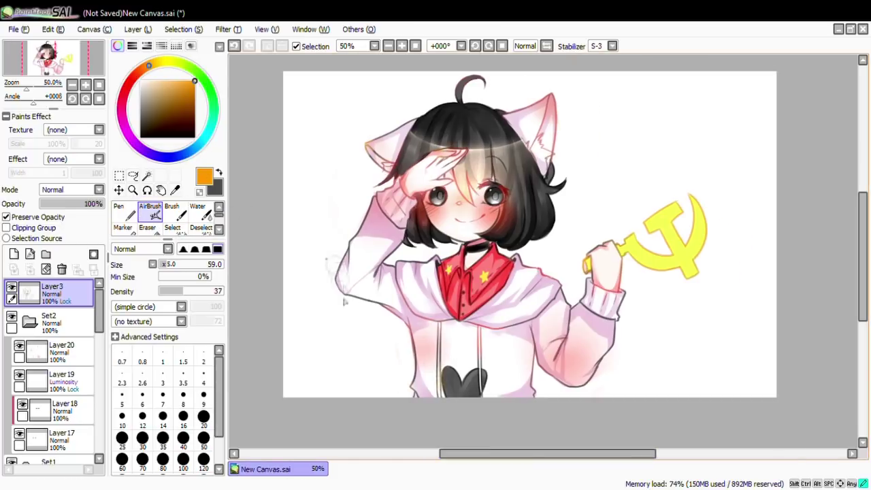
click(130, 80)
Add a Luminosity layer above the line art and paint a white glow over the hammer and sickle with a size 138 brush
click(14, 254)
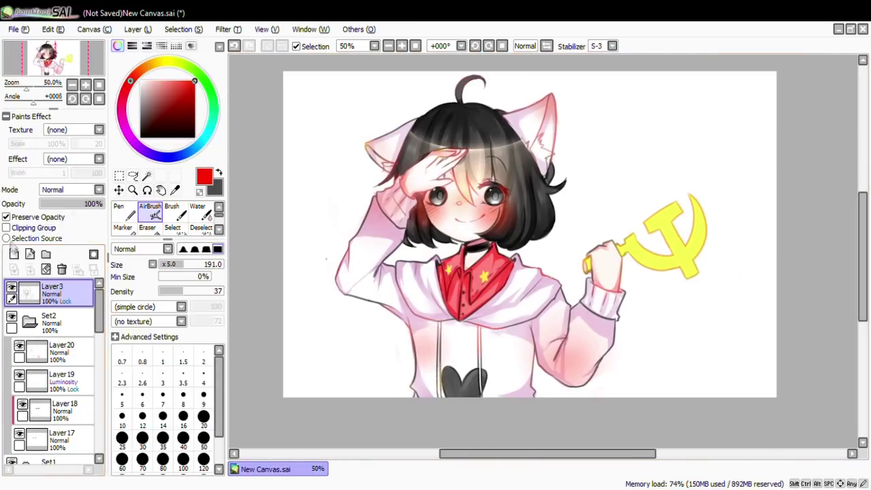
click(72, 189)
click(165, 62)
drag(639, 218, 670, 252)
drag(639, 225, 694, 204)
key(ctrl+z)
key(b)
drag(646, 232, 703, 199)
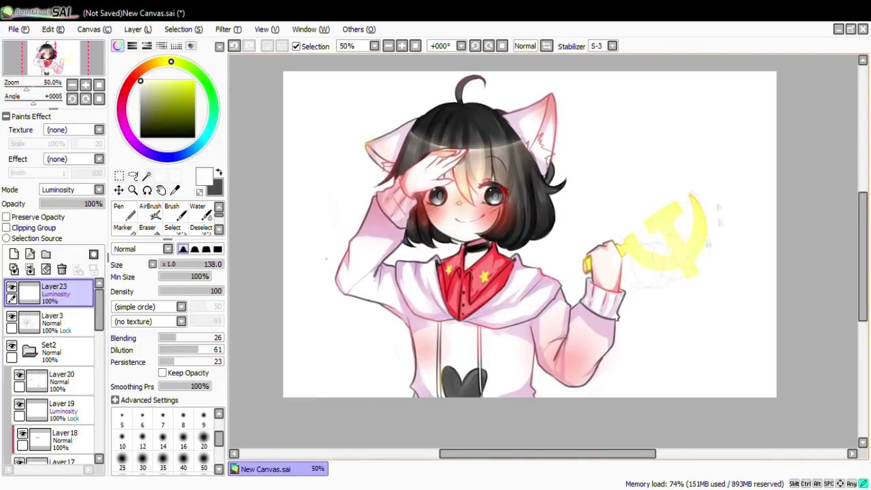
Add a layer between the sketch and Set1 and paint a large red waving flag behind the character
drag(864, 258, 864, 265)
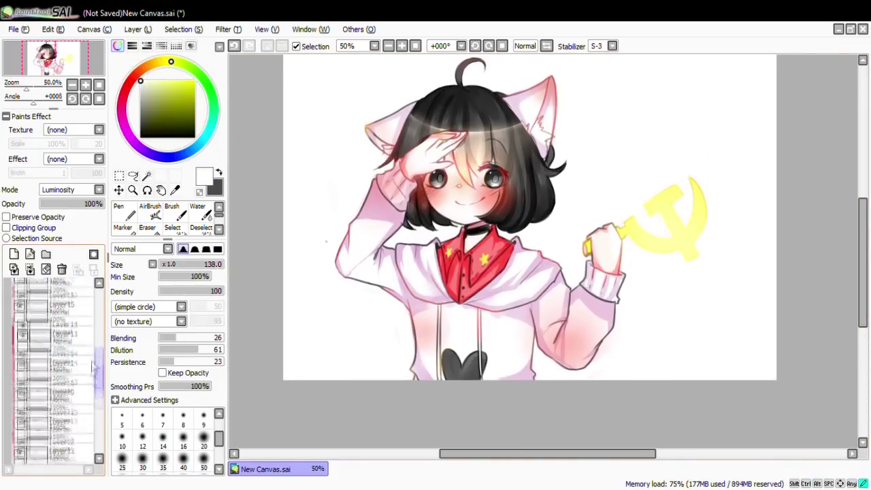
click(133, 79)
click(193, 81)
drag(612, 150, 721, 204)
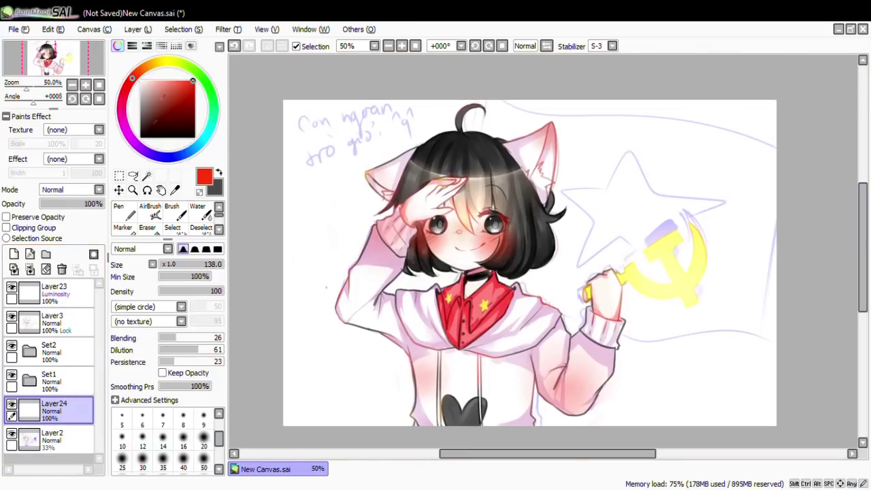
key(n)
mouse_move(476, 133)
mouse_down()
mouse_move(496, 109)
mouse_move(544, 126)
mouse_move(673, 218)
mouse_move(531, 299)
mouse_move(761, 204)
mouse_move(748, 320)
mouse_move(646, 333)
mouse_move(735, 340)
mouse_move(797, 367)
mouse_up()
Refine the flag's wavy lower and outer edges, alternating the red pen with a size 232 eraser
key(e)
key(n)
mouse_move(749, 299)
mouse_down()
mouse_move(761, 381)
mouse_move(632, 383)
mouse_move(832, 301)
mouse_up()
key(e)
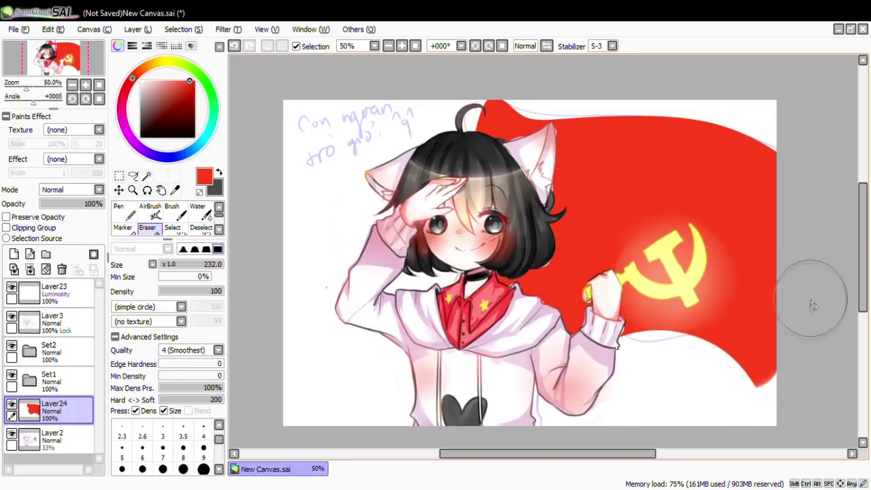
Clean colour spill along the shoulder and sleeve on the Set1 colour layers with a size 49 eraser
click(48, 381)
click(30, 380)
click(58, 391)
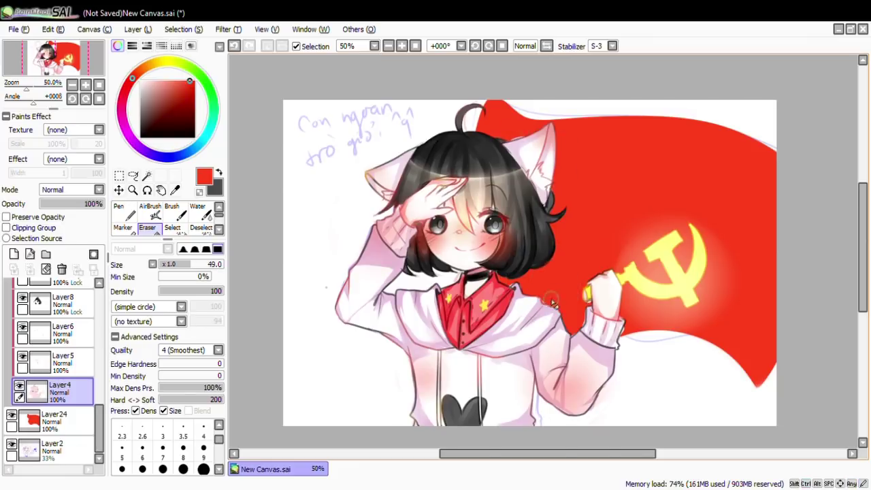
scroll(61, 375, up, 5)
click(61, 435)
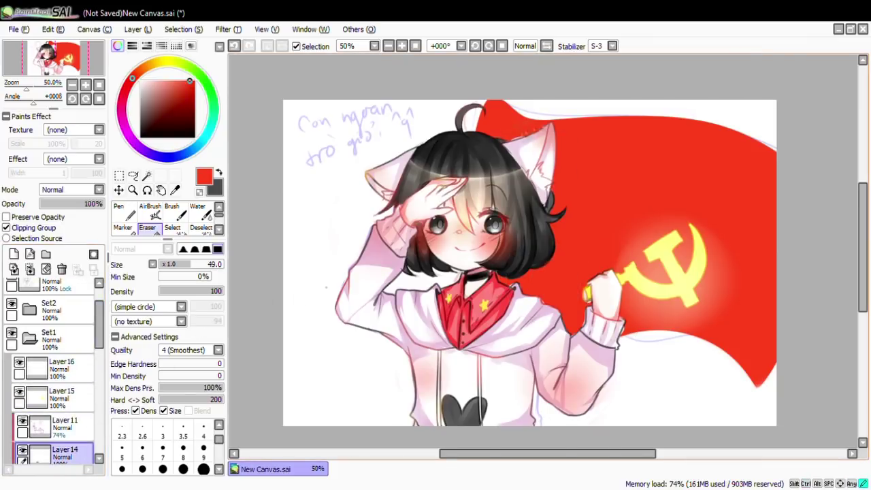
scroll(80, 378, down, 2)
click(79, 378)
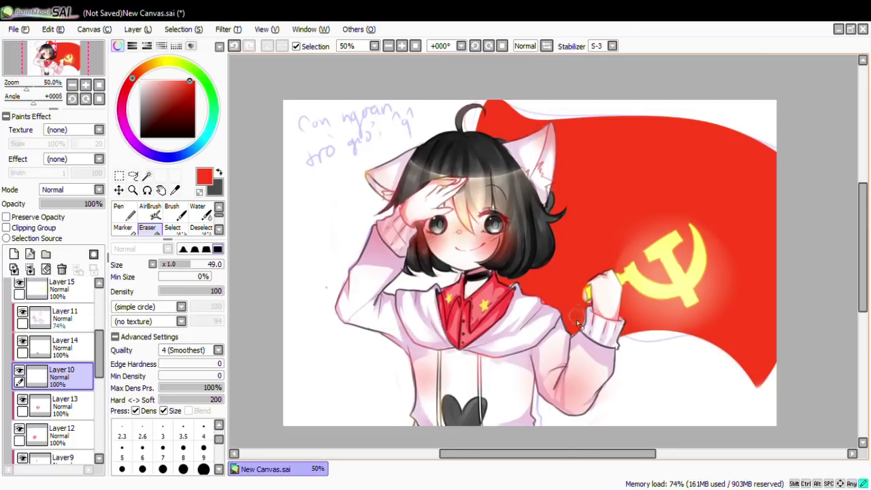
scroll(54, 371, down, 5)
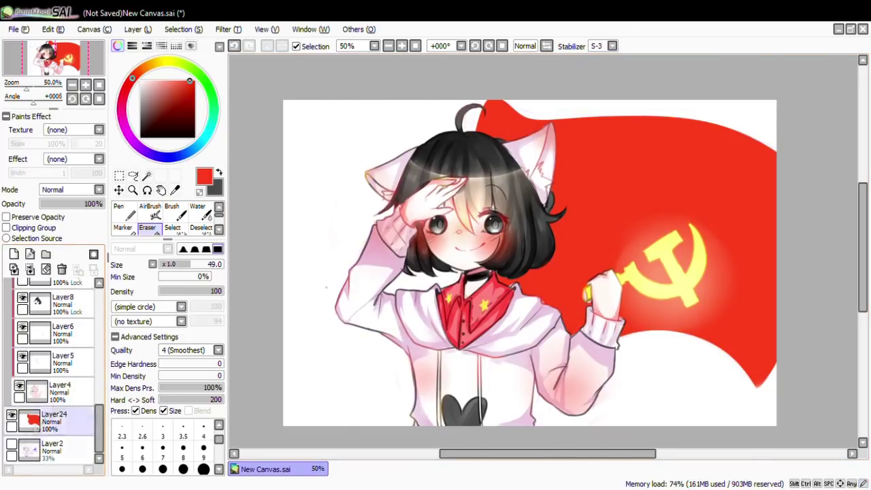
Hide the sketch layer, trim the flag beside the hair tuft and paint a brown flagpole along that edge with a size 66 pen
click(61, 446)
click(61, 420)
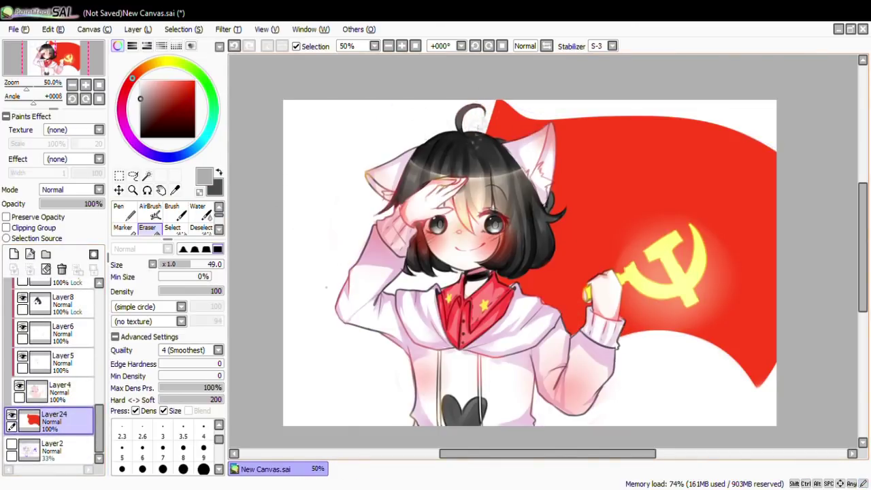
key(n)
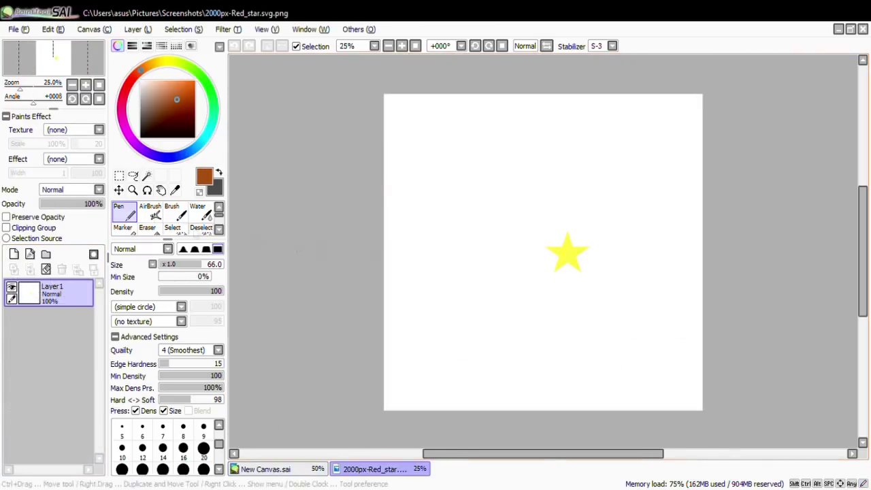
Copy the yellow star from the 2000px-Red_star image onto the flag, then enlarge and skew it with Free Deform
key(v)
drag(564, 305, 647, 204)
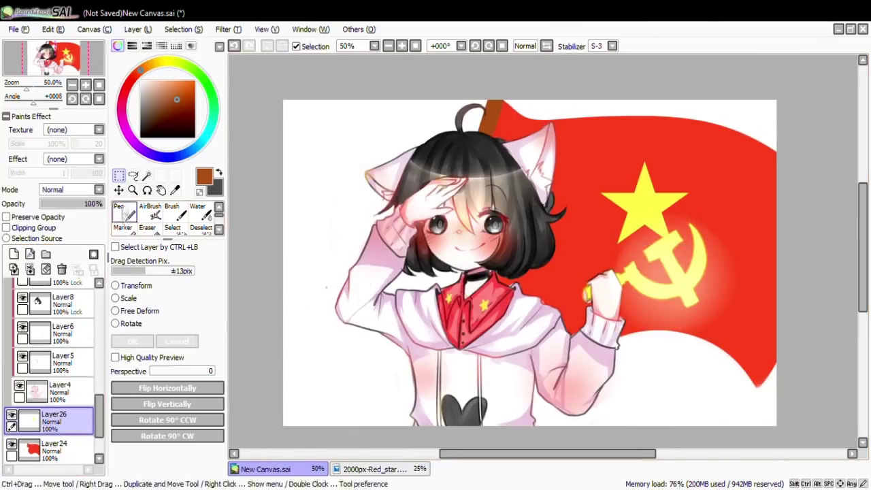
key(ctrl+t)
drag(638, 215, 608, 227)
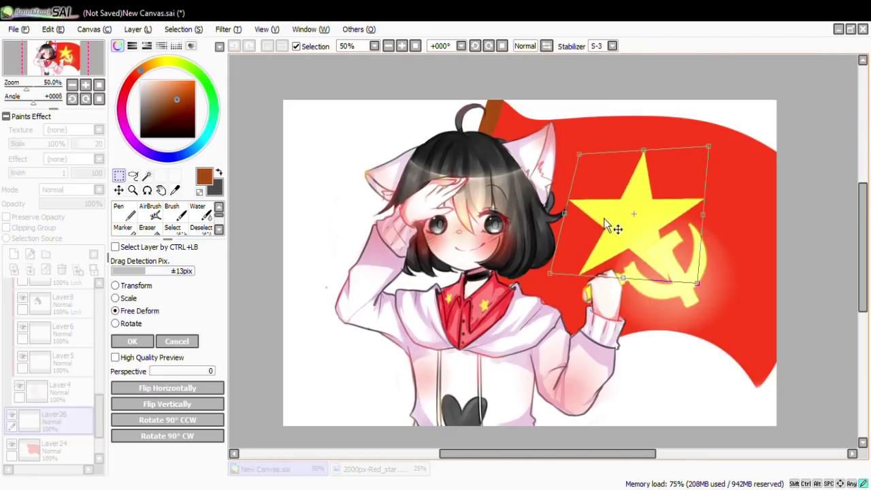
key(Return)
Continue the brown flagpole down behind the character on Layer25 with a size 66 pen
click(54, 445)
scroll(51, 374, down, 2)
key(n)
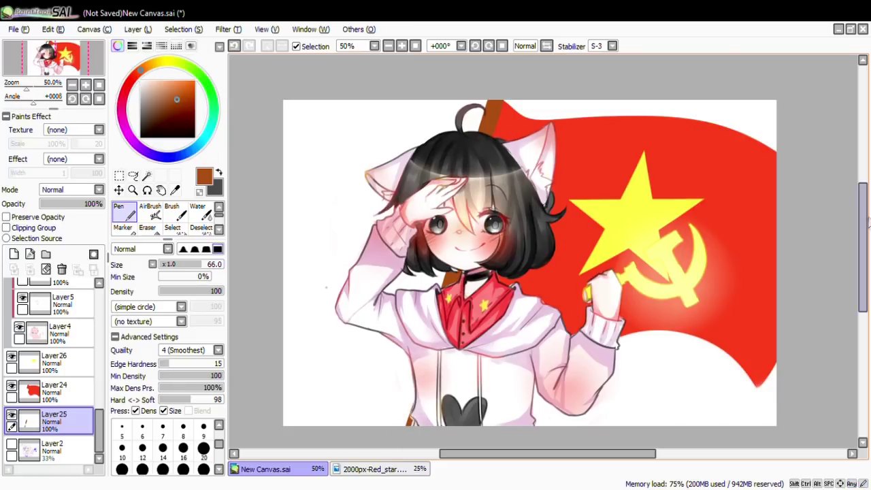
Lock the opacity of Layer24 and shade the red flag's edges dark red with a size 101 brush
click(55, 391)
click(6, 216)
alt+click(594, 174)
click(171, 211)
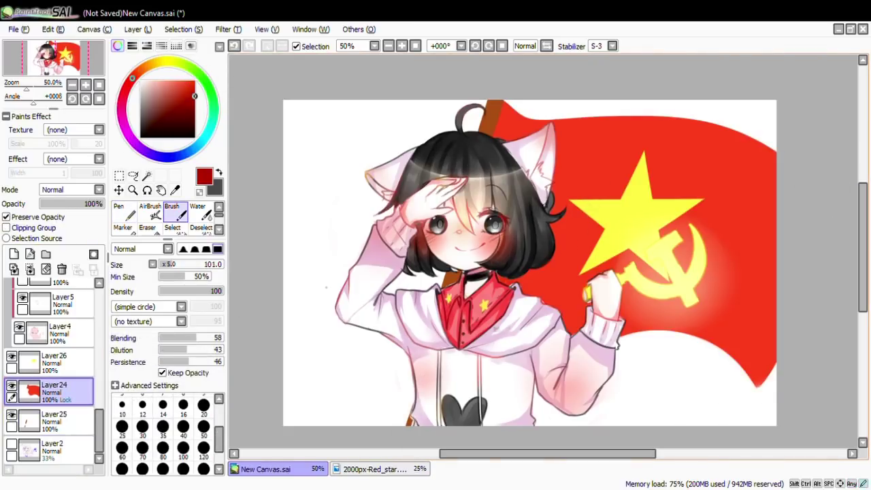
drag(490, 252, 527, 292)
drag(622, 303, 759, 364)
drag(636, 316, 768, 381)
drag(480, 108, 538, 164)
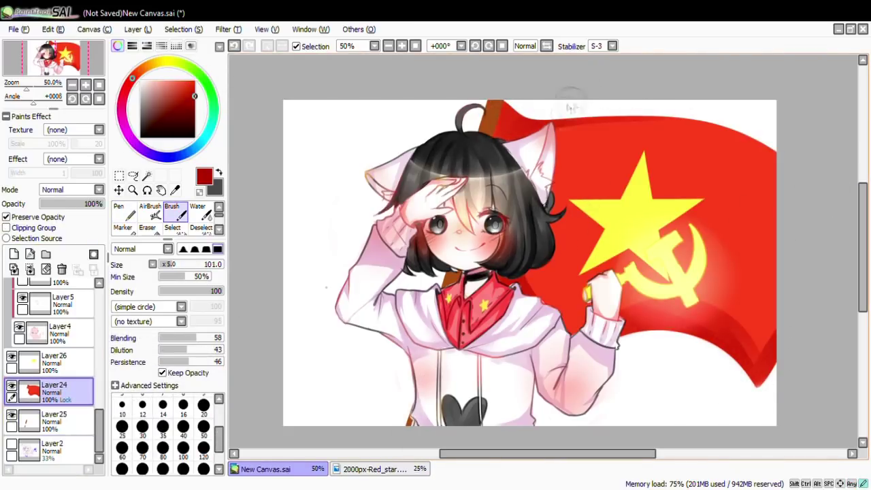
click(55, 334)
key(e)
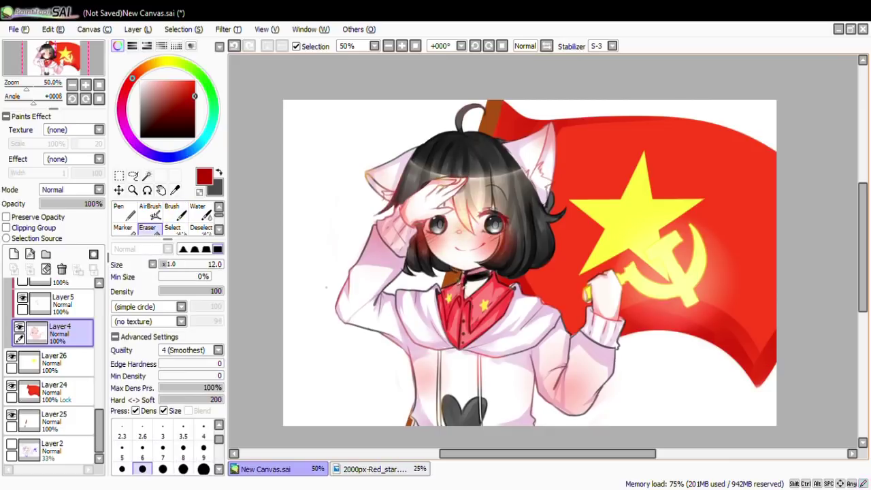
scroll(53, 370, down, 3)
click(61, 425)
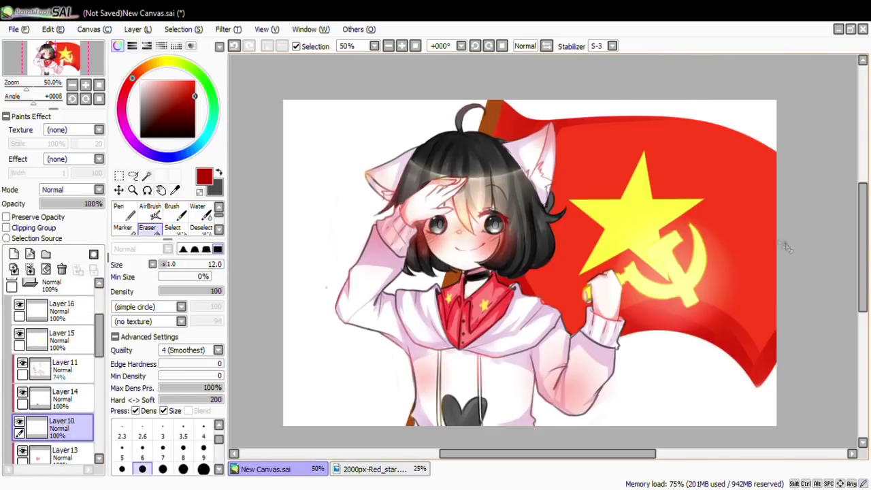
Tint the hammer and sickle line art dark brown on the opacity-locked Layer3 with a size 138 pen
scroll(53, 367, up, 3)
click(54, 317)
key(n)
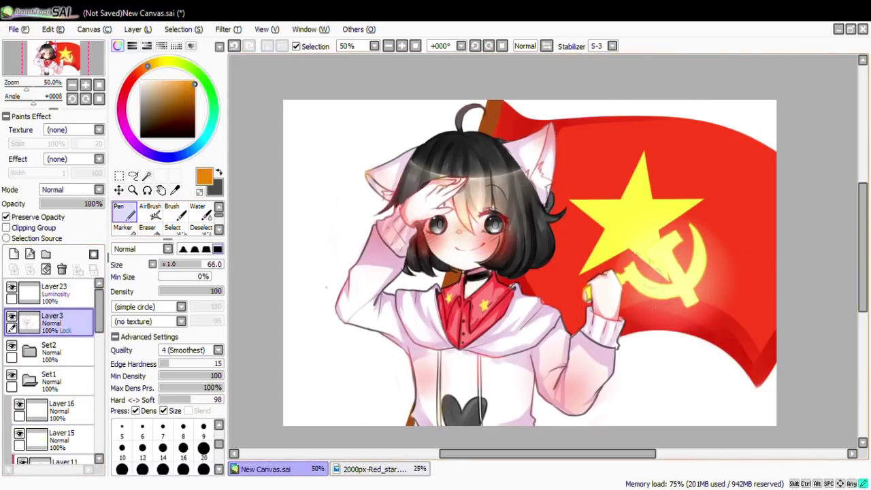
click(54, 289)
click(54, 319)
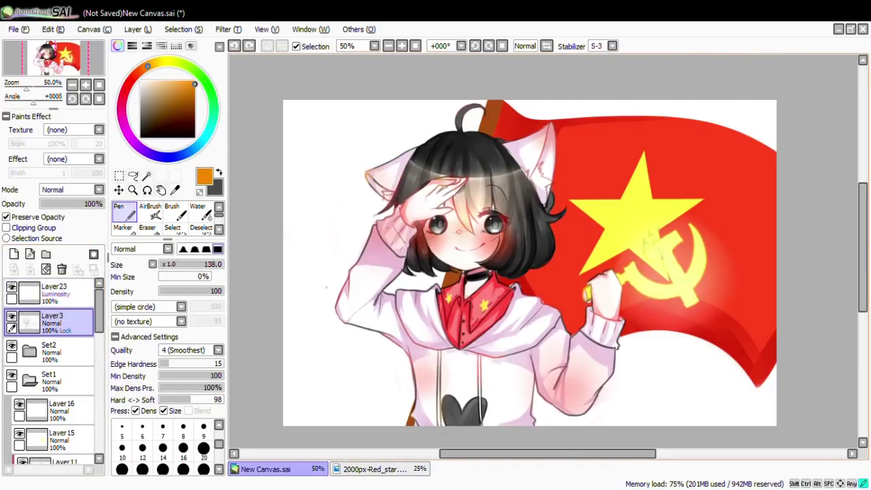
alt+click(655, 263)
drag(674, 245, 655, 262)
scroll(866, 245, down, 1)
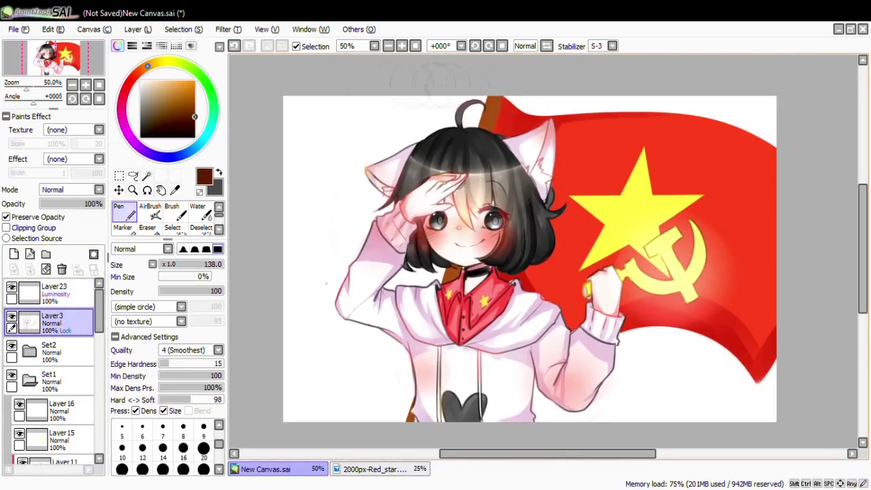
On a new bottom layer, paint a thick light pink outline along the ear, saluting arm and body side with a size 59 pen
scroll(102, 313, down, 3)
scroll(102, 313, up, 3)
click(130, 81)
click(162, 81)
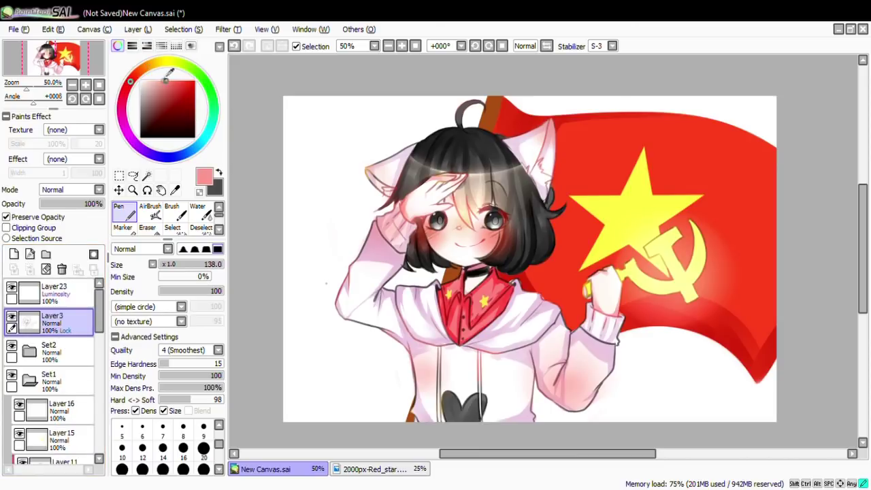
click(13, 254)
drag(462, 145, 458, 133)
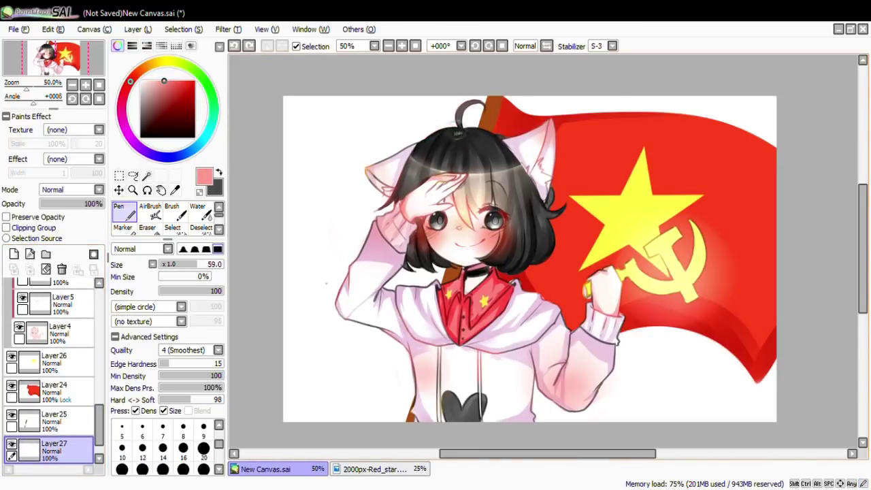
drag(387, 199, 336, 304)
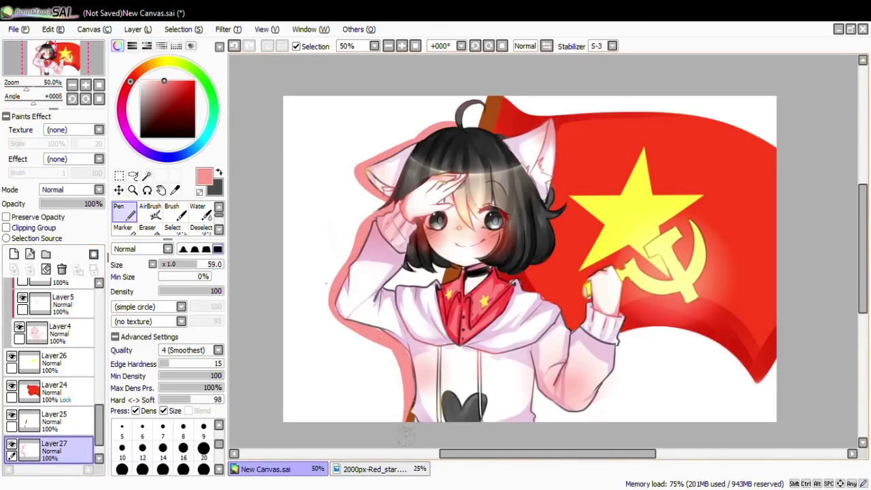
Continue the light pink outline around the raised arm and along the flag's lower and upper edges
mouse_move(537, 380)
mouse_down()
mouse_move(738, 379)
mouse_move(772, 395)
mouse_up()
drag(524, 101, 701, 113)
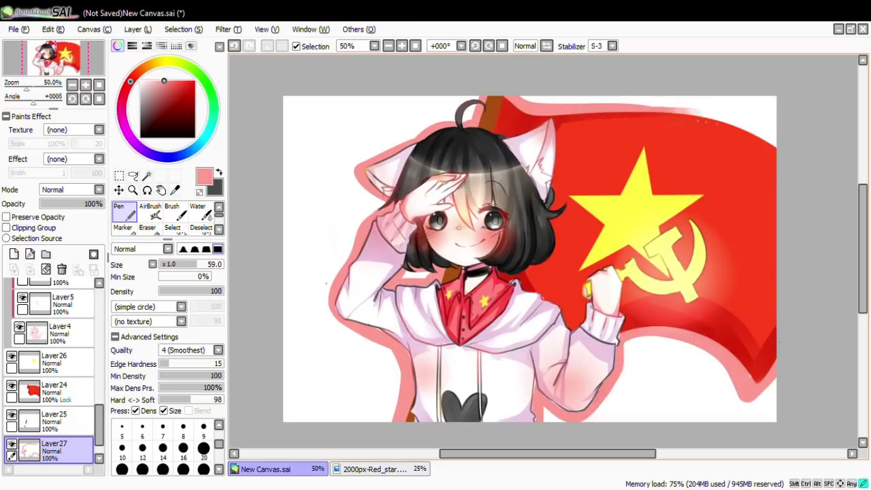
key(ctrl+z)
mouse_move(776, 143)
mouse_down()
mouse_move(614, 103)
mouse_move(502, 90)
mouse_up()
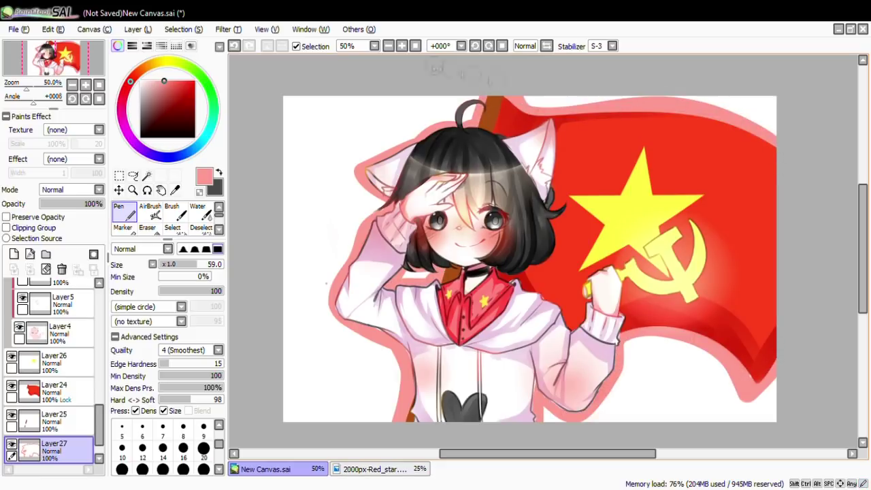
Try drawing a large pink heart in the canvas's upper-left corner on Layer27 with a size 59 pen
key(e)
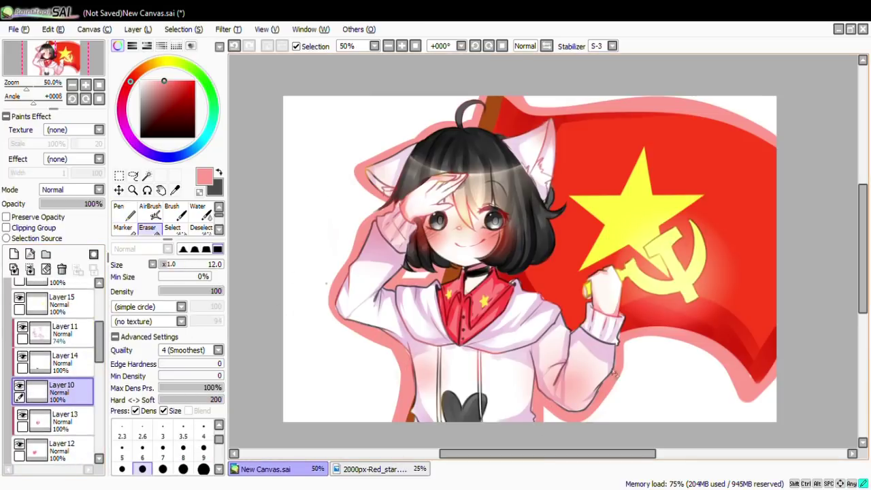
scroll(54, 367, down, 5)
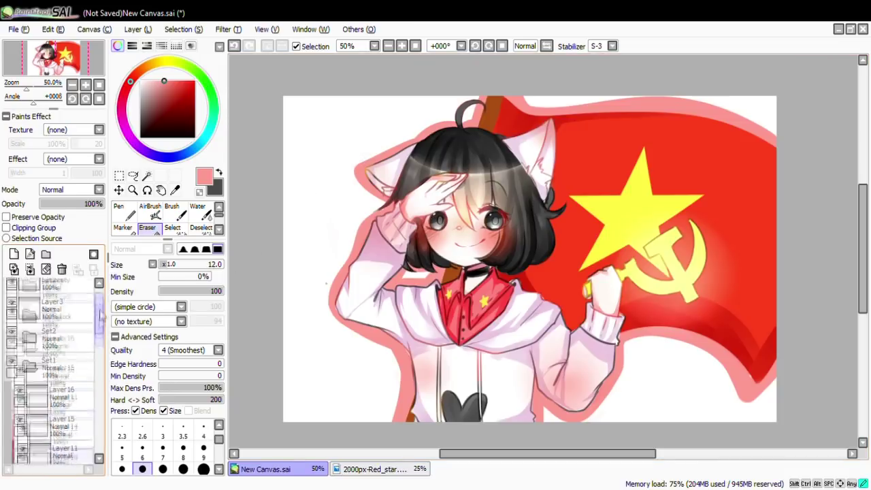
click(54, 446)
key(n)
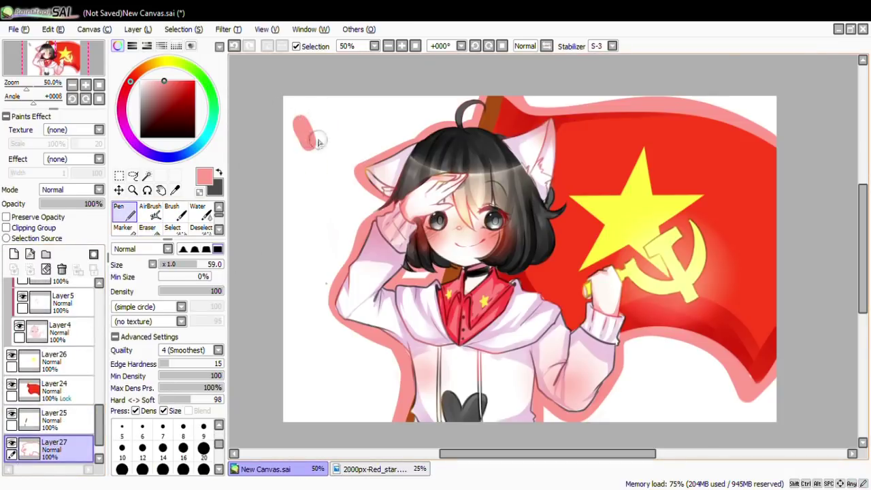
drag(315, 142, 319, 162)
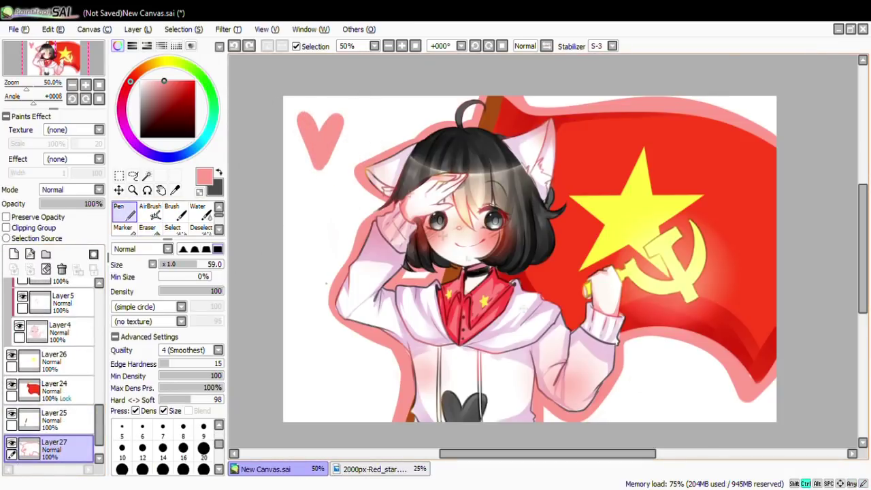
key(ctrl+z)
drag(306, 102, 299, 122)
key(ctrl+z)
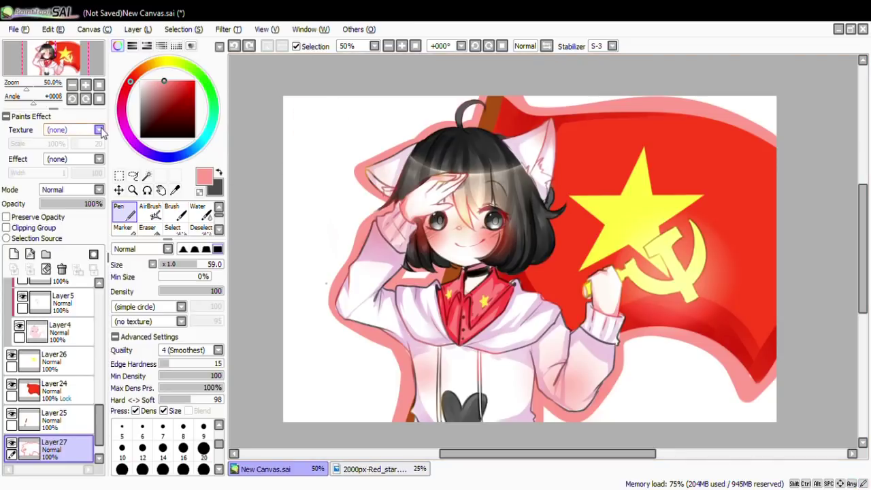
Draw small pink hearts near the canvas's upper-left and lower-right corners with a size 16 brush
key(b)
key(ctrl+z)
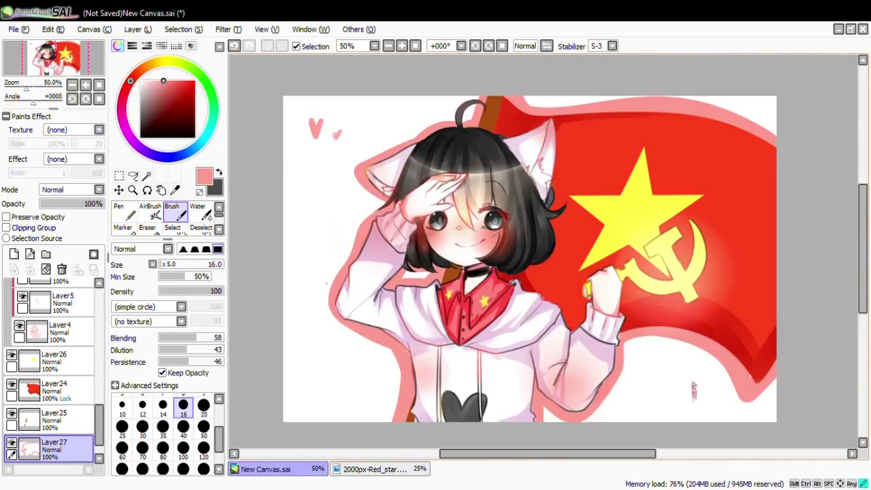
On a new top layer, handwrite the two-line name in light pink beside the saluting arm with a size 7 pen
scroll(51, 370, up, 10)
click(54, 290)
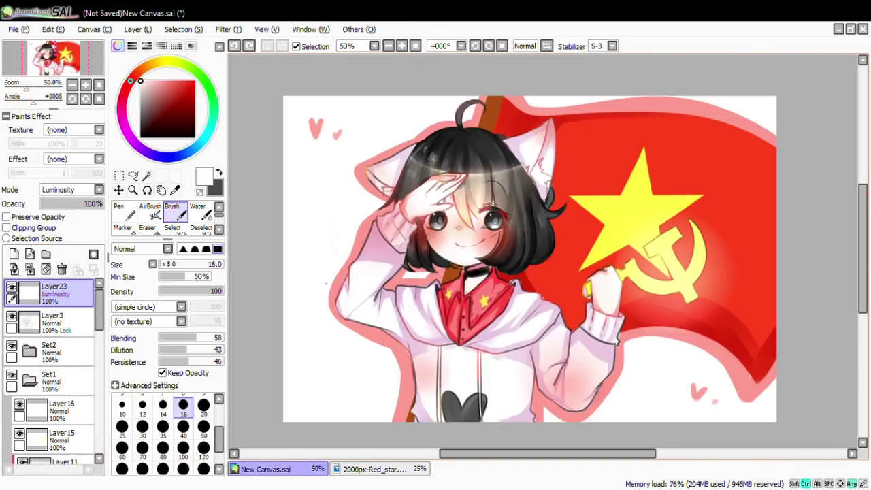
key(n)
scroll(453, 157, up, 2)
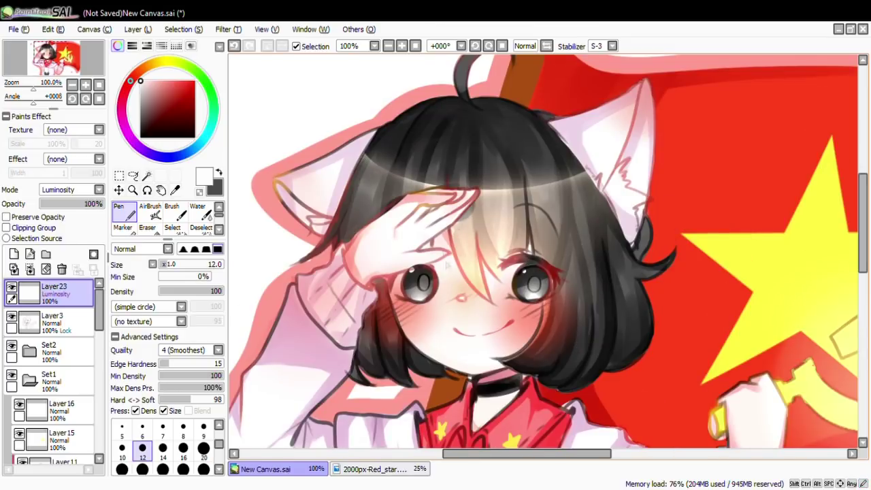
right_click(843, 265)
key(ctrl+shift+n)
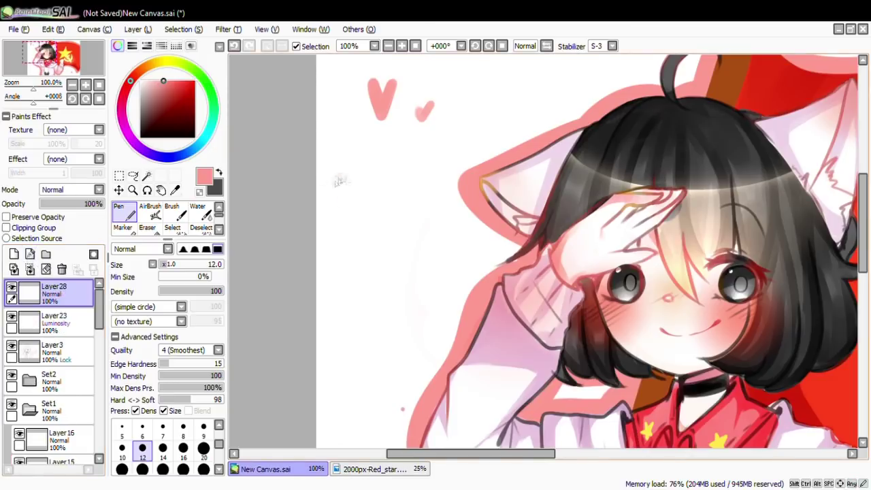
key(ctrl+z)
key(bracketleft)
key(bracketleft)
key(bracketleft)
key(bracketleft)
drag(328, 209, 330, 257)
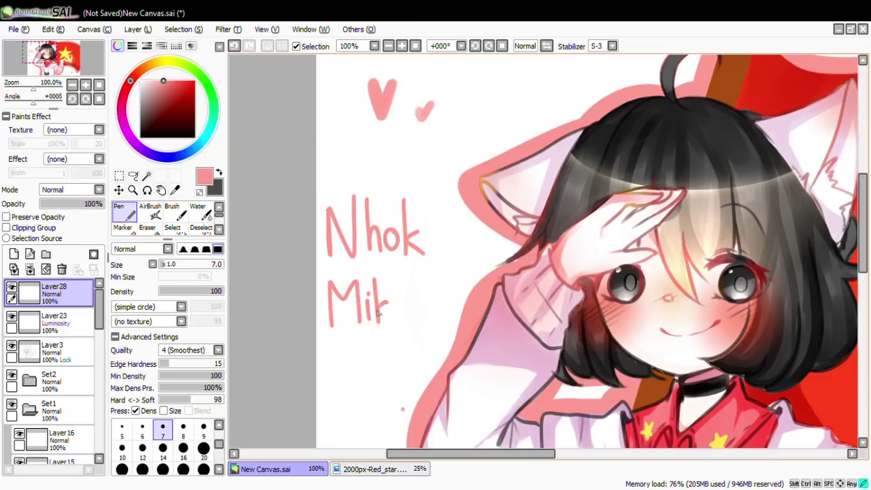
Try an underlined pink signature in the canvas's lower-right corner on Layer28 with a size 7 pen
drag(457, 293, 286, 75)
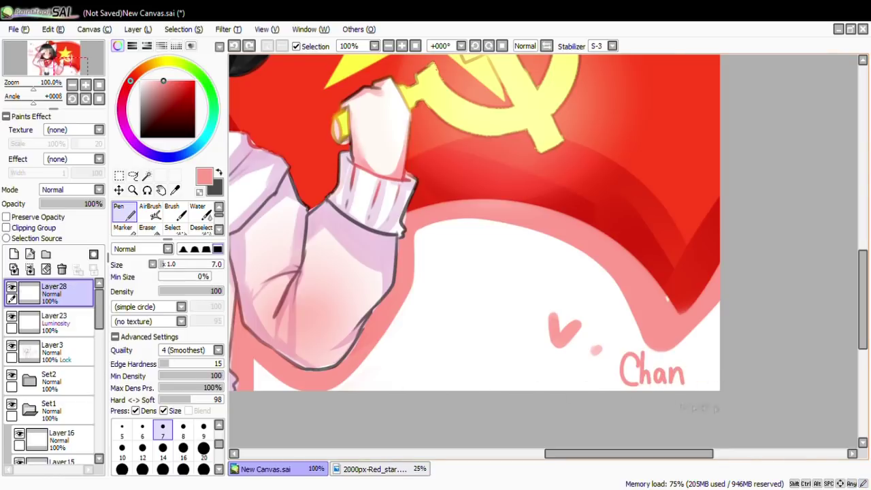
click(153, 211)
click(147, 227)
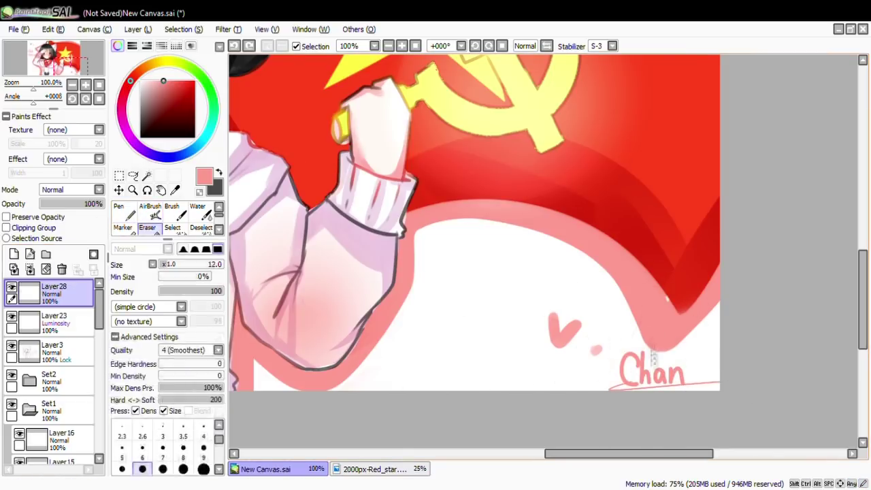
click(172, 211)
key(ctrl+z)
key(ctrl+z)
key(ctrl+z)
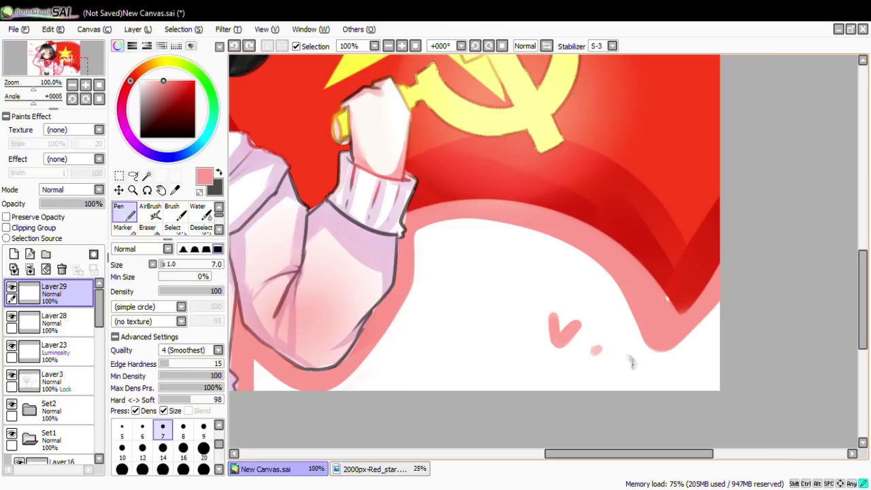
Handwrite the artist's "Art by" signature in the lower-right corner on Layer29 with a size 7 pen, and set the layer's opacity to 26%
mouse_move(639, 361)
mouse_down()
mouse_move(663, 374)
mouse_move(652, 373)
mouse_move(657, 385)
mouse_move(689, 386)
mouse_up()
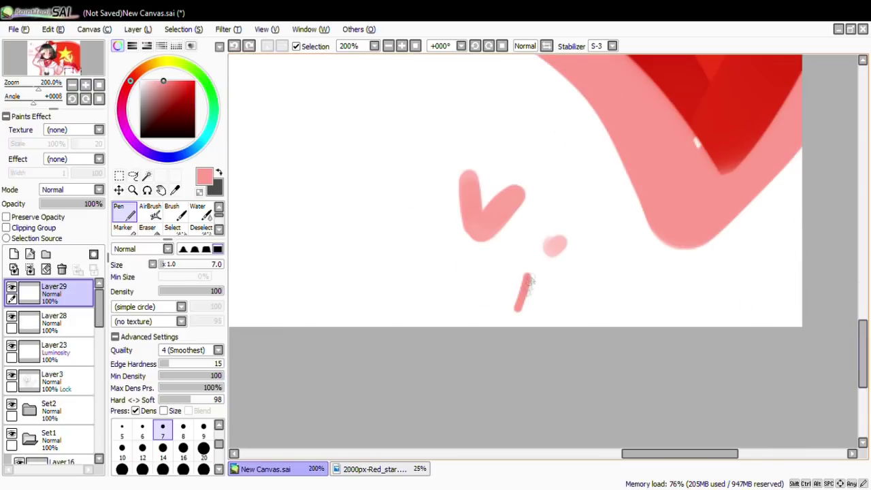
drag(513, 291, 552, 289)
mouse_move(548, 284)
mouse_down()
mouse_move(551, 301)
mouse_move(575, 289)
mouse_up()
drag(598, 292, 624, 291)
drag(609, 262, 615, 309)
drag(630, 286, 643, 323)
drag(680, 269, 684, 309)
mouse_move(700, 266)
mouse_down()
mouse_move(711, 309)
mouse_move(762, 310)
mouse_up()
drag(95, 203, 61, 208)
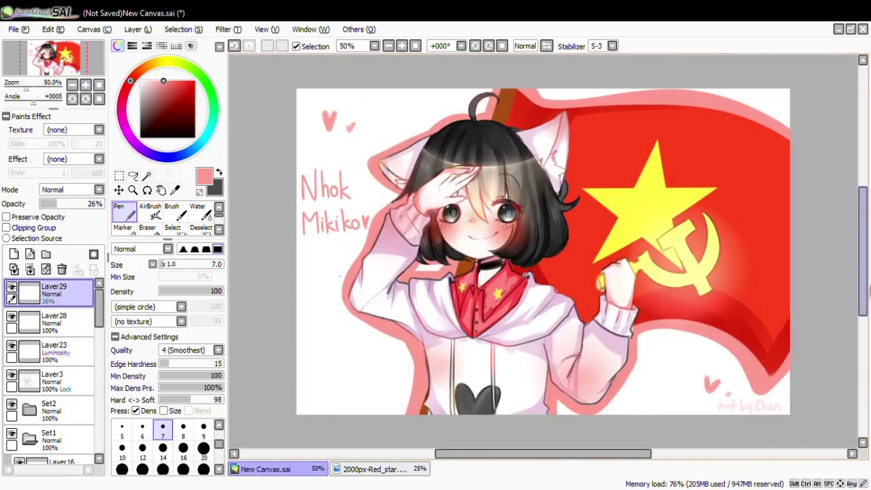
scroll(823, 287, up, 1)
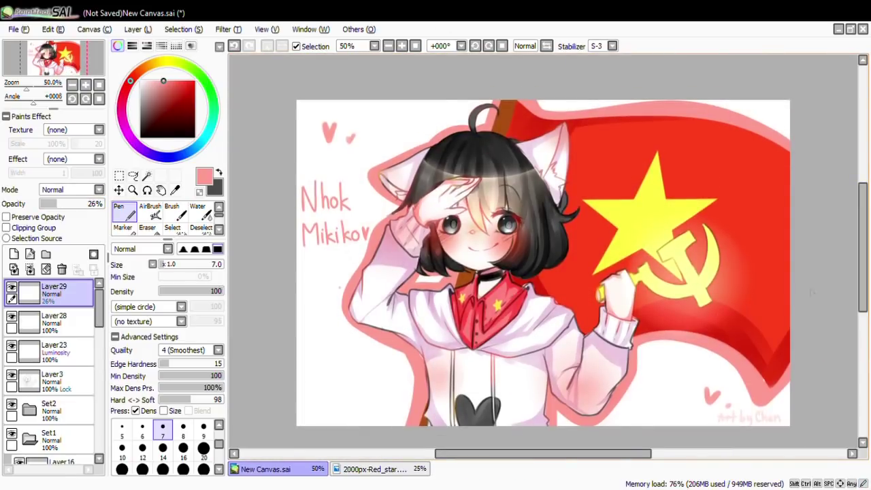